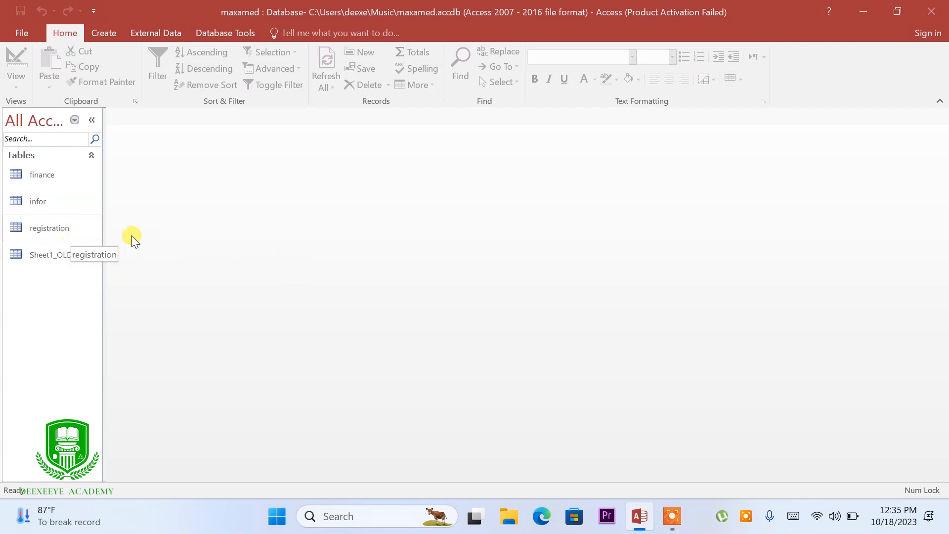
Open the registration table to review its fields and records, and close it again
right_click(53, 230)
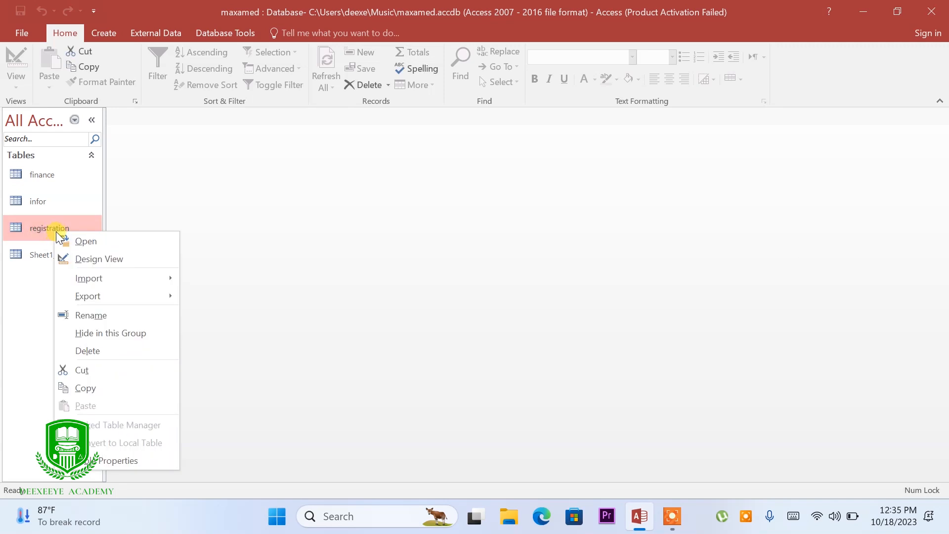
click(75, 243)
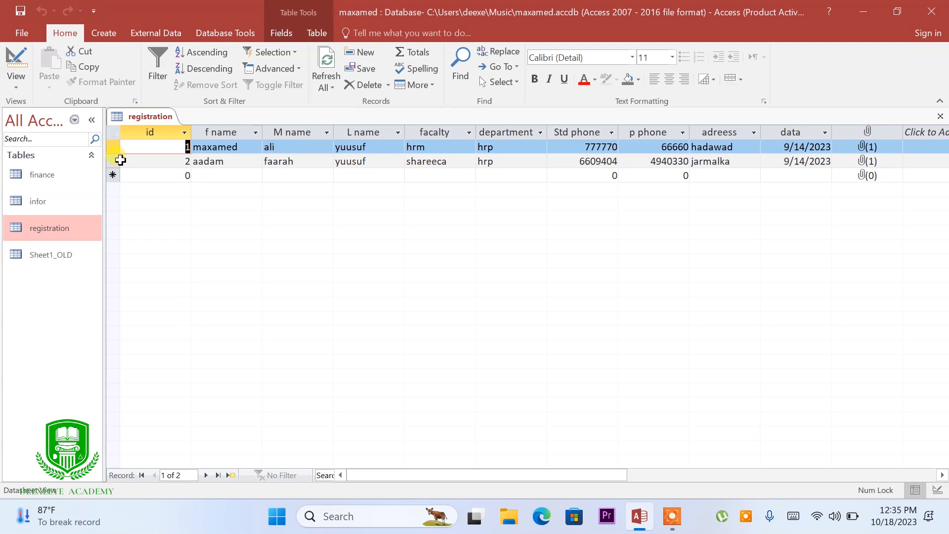
click(938, 120)
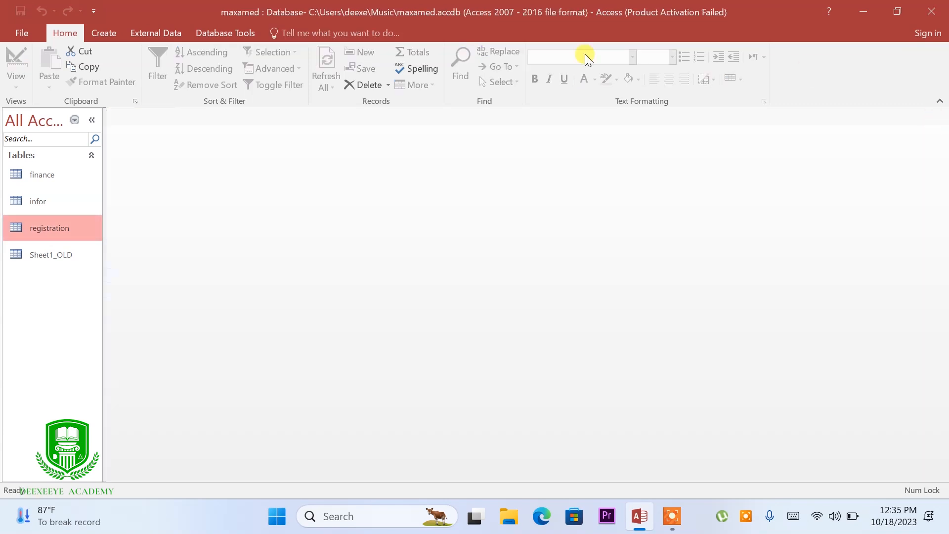
Start the Form Wizard with the registration table as source and add all its available fields to the form
click(112, 37)
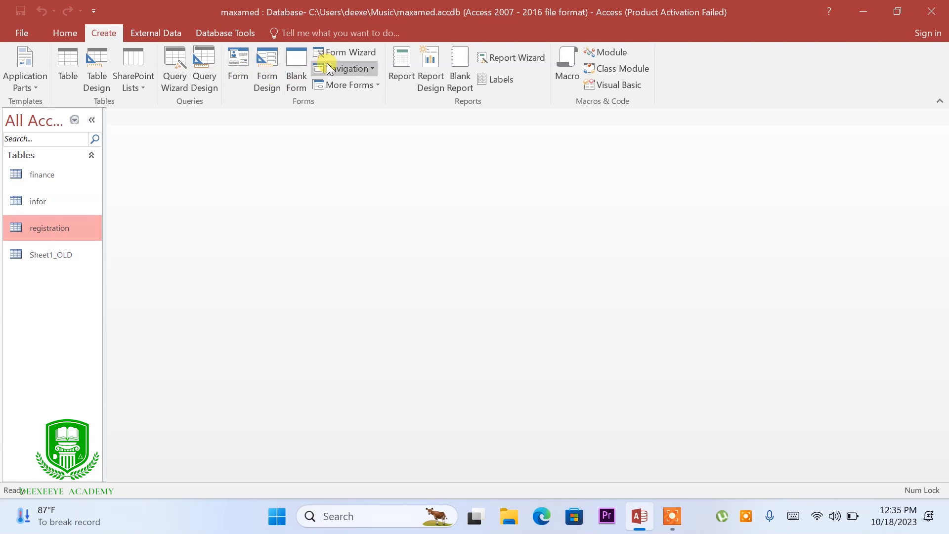
click(336, 55)
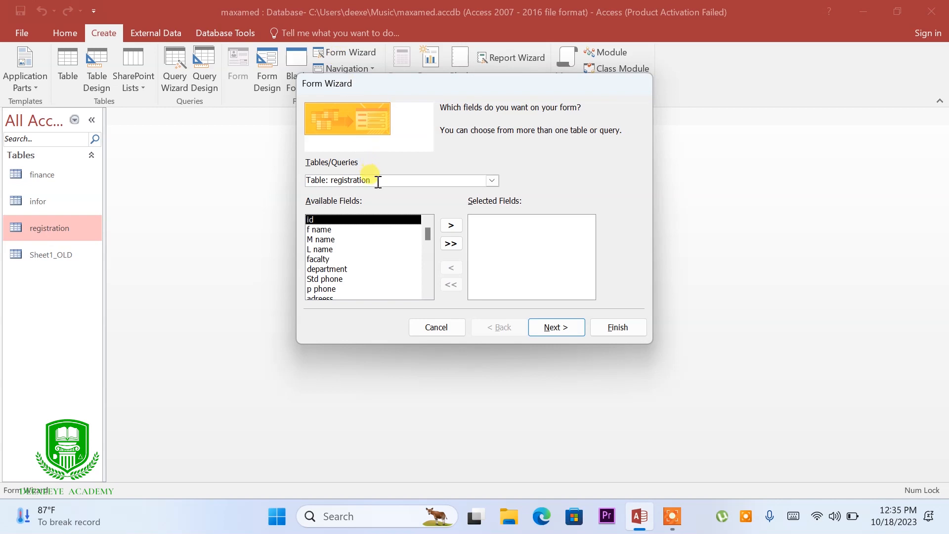
click(493, 180)
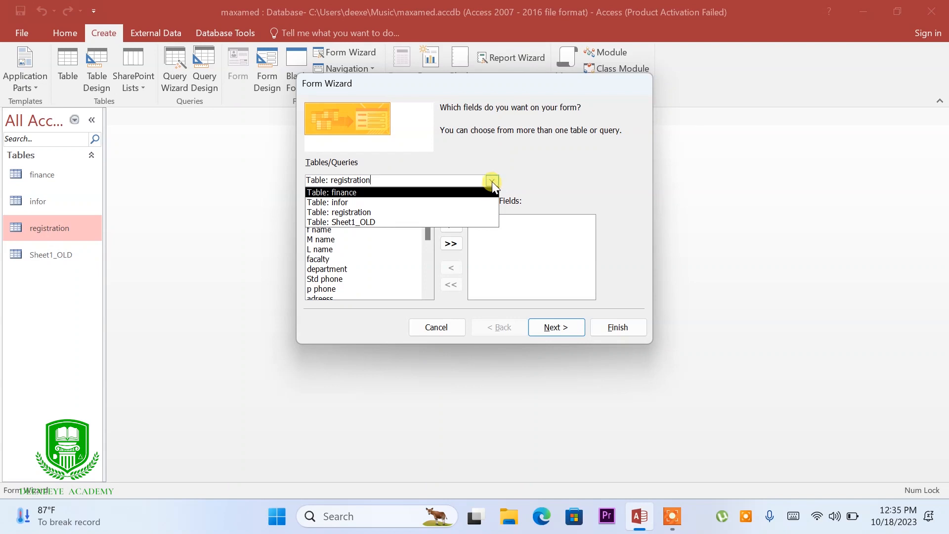
click(460, 212)
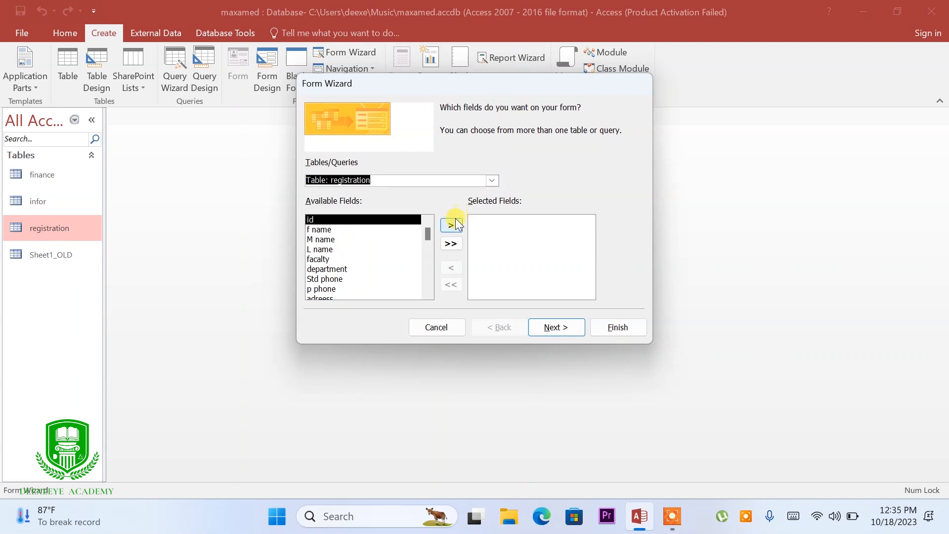
click(429, 250)
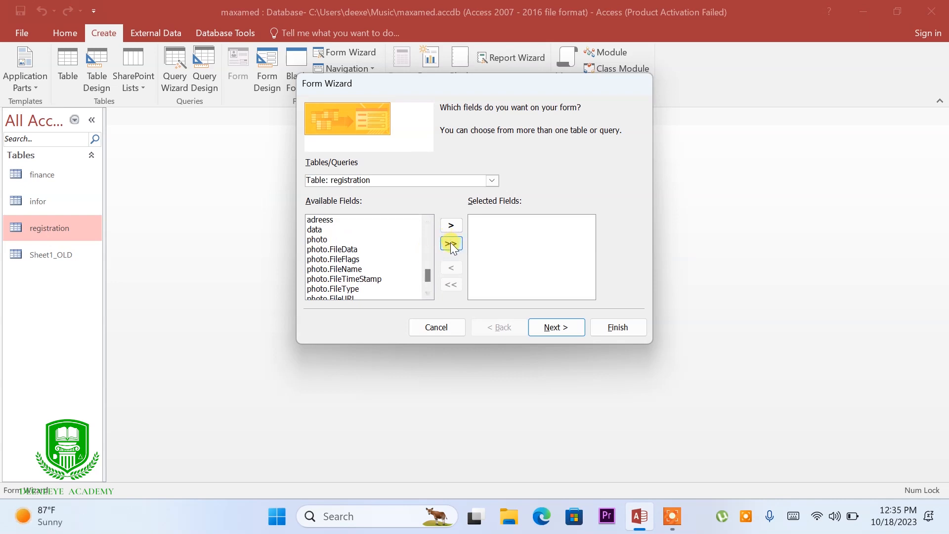
click(451, 244)
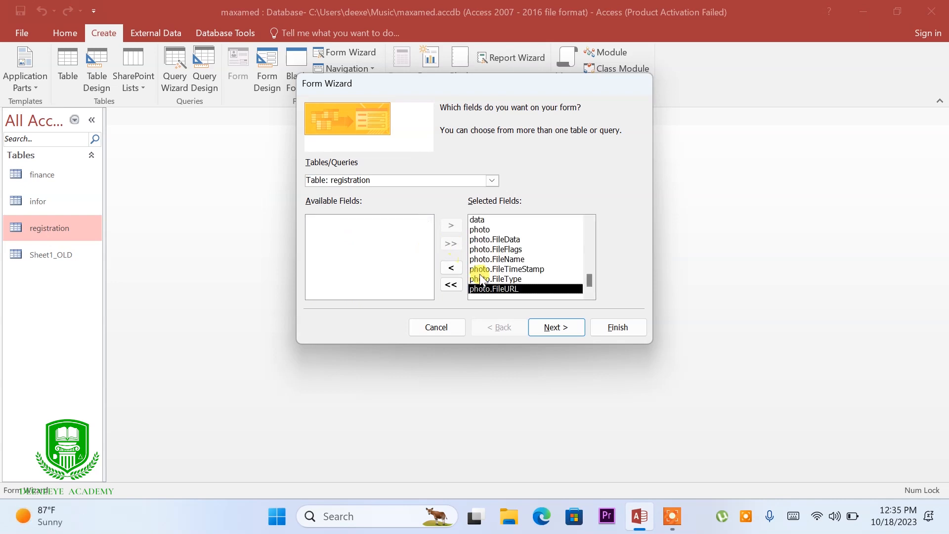
Remove the photo sub-fields from FileData to FileURL from the selected fields, keep photo itself, and continue to the layout choice
click(452, 270)
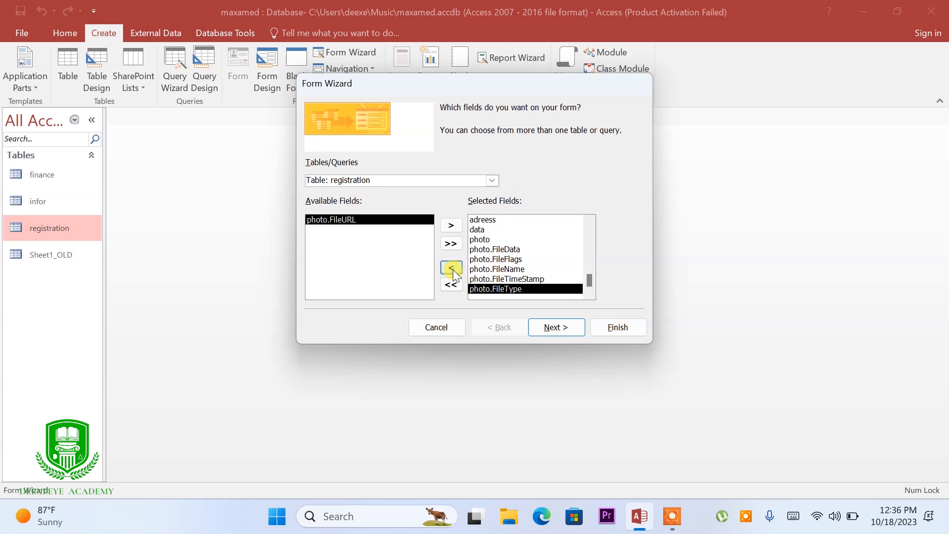
click(452, 270)
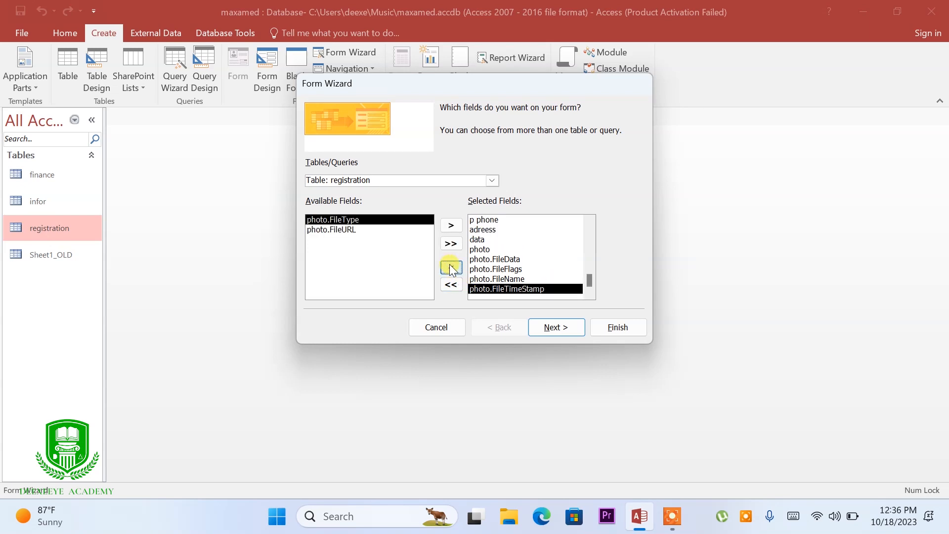
click(451, 269)
click(452, 268)
click(452, 269)
click(451, 269)
click(451, 268)
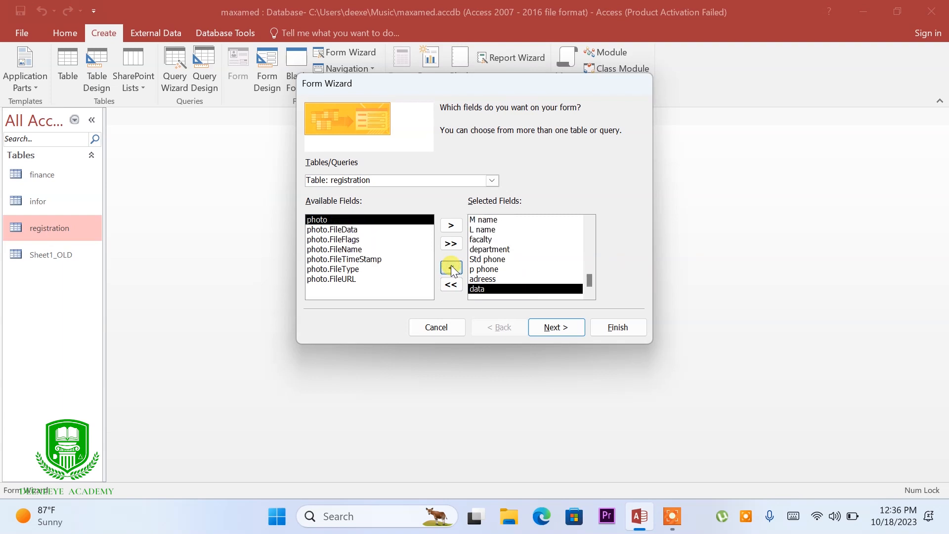
click(452, 228)
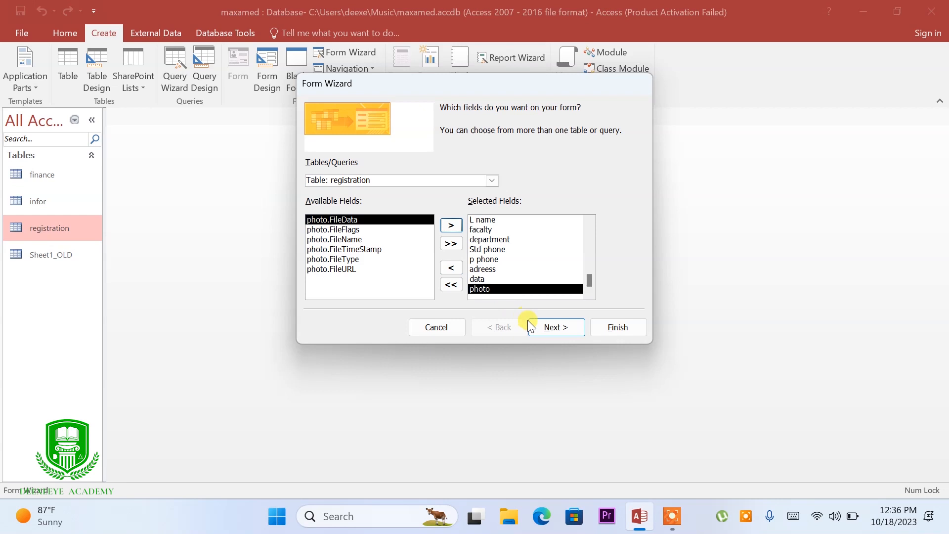
click(545, 329)
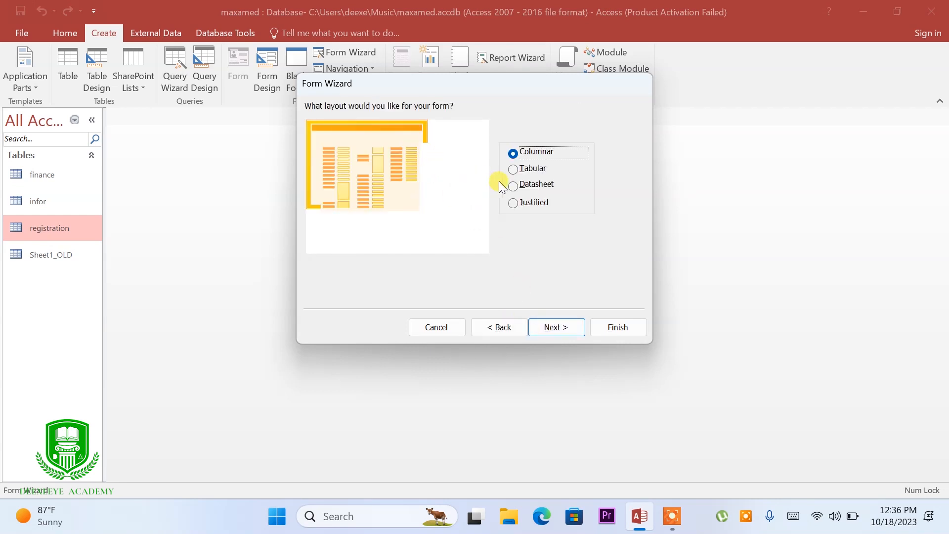
Try the Tabular, Datasheet and Justified form layouts, then settle on Columnar and continue
click(513, 170)
click(514, 186)
click(513, 202)
click(514, 154)
click(574, 329)
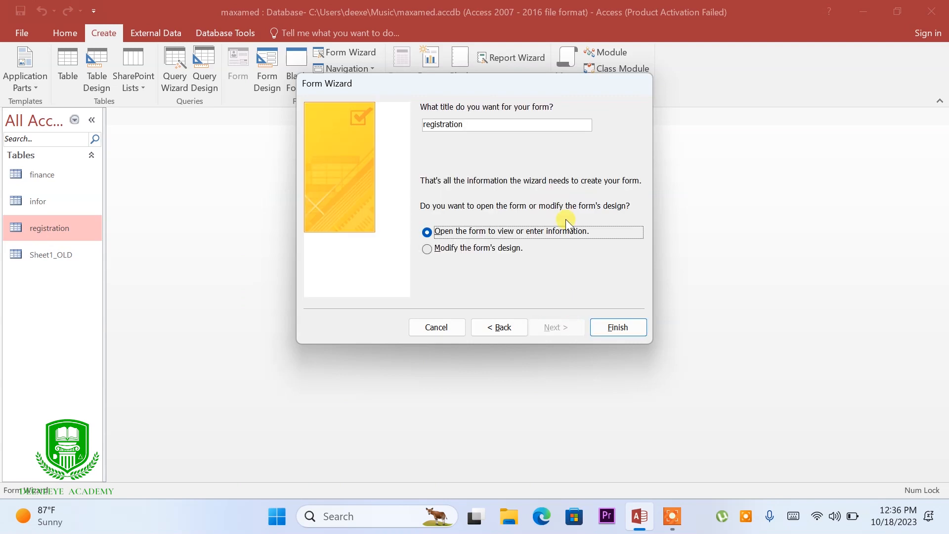
Title the form "registration Form" and finish the wizard so the form opens for viewing
click(528, 126)
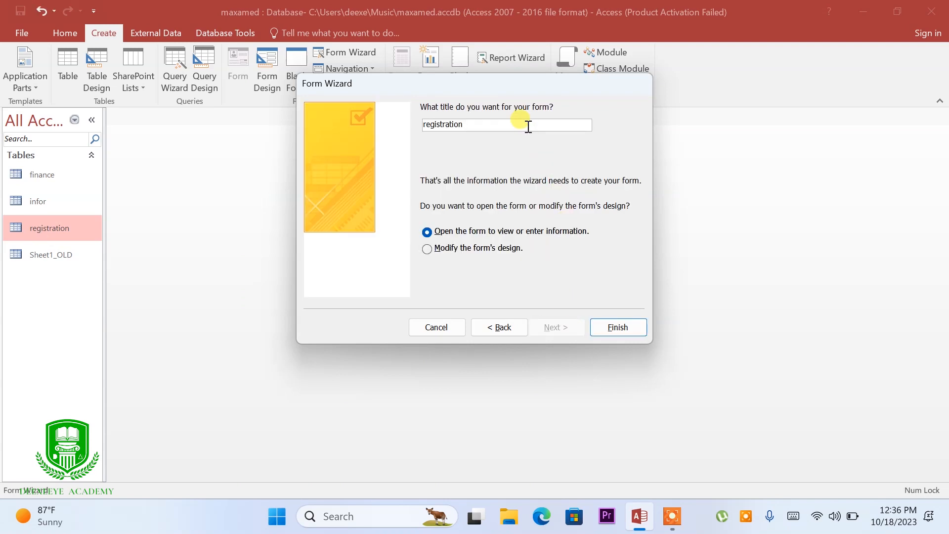
key(Caps_Lock)
key(Caps_Lock)
click(617, 328)
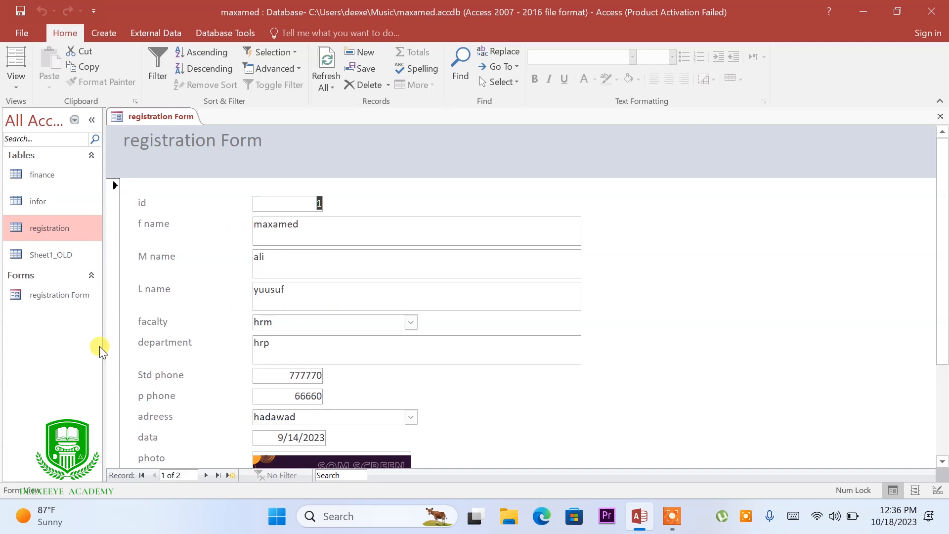
Switch the registration Form to Design View
right_click(135, 114)
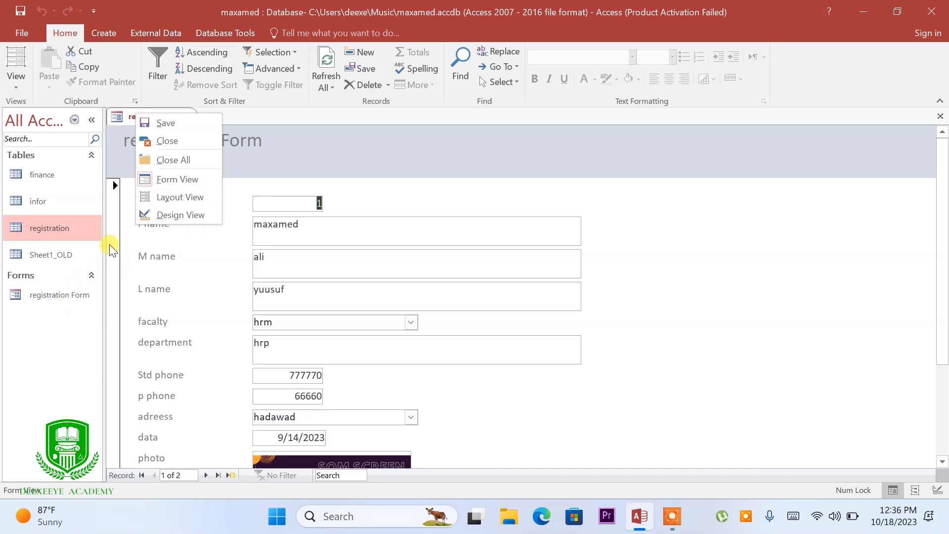
right_click(129, 115)
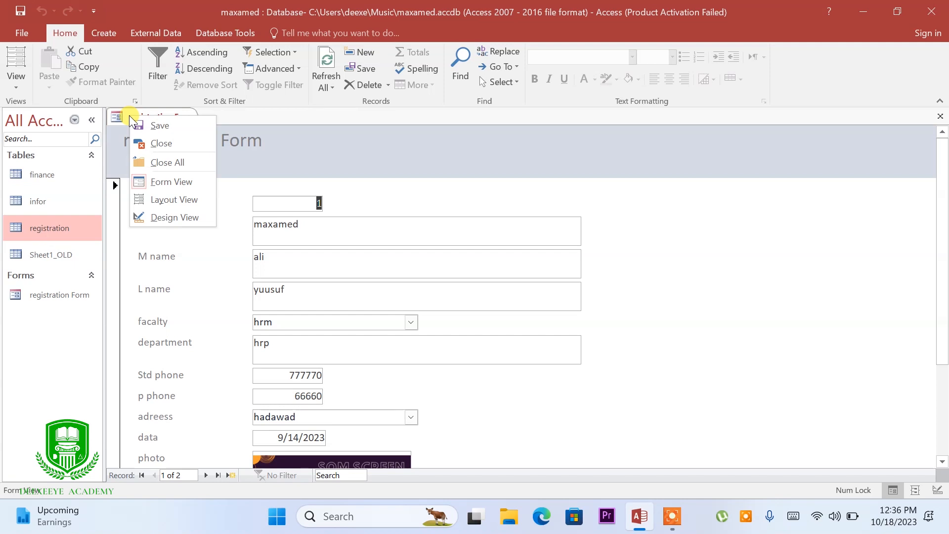
click(177, 218)
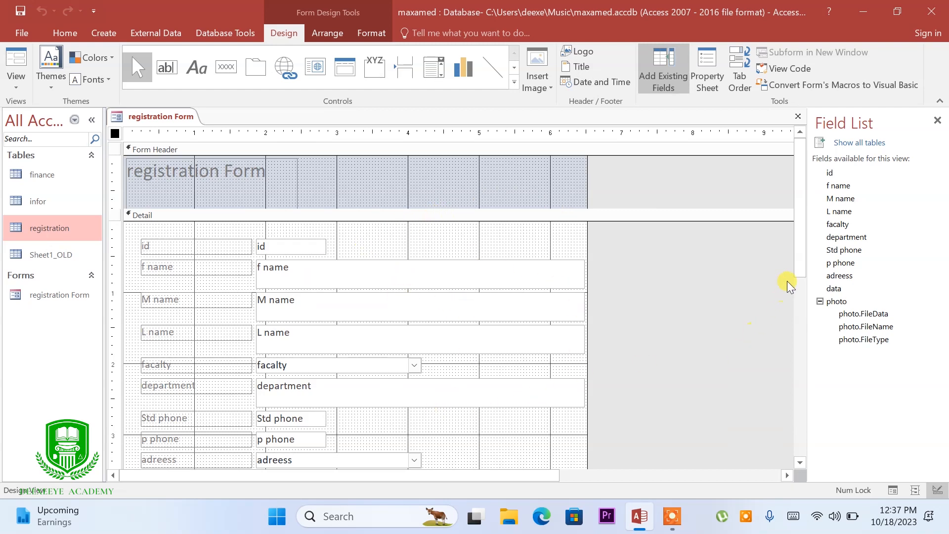
Delete the photo attachment control and its label below the data field in the form's Detail section
drag(802, 257, 802, 357)
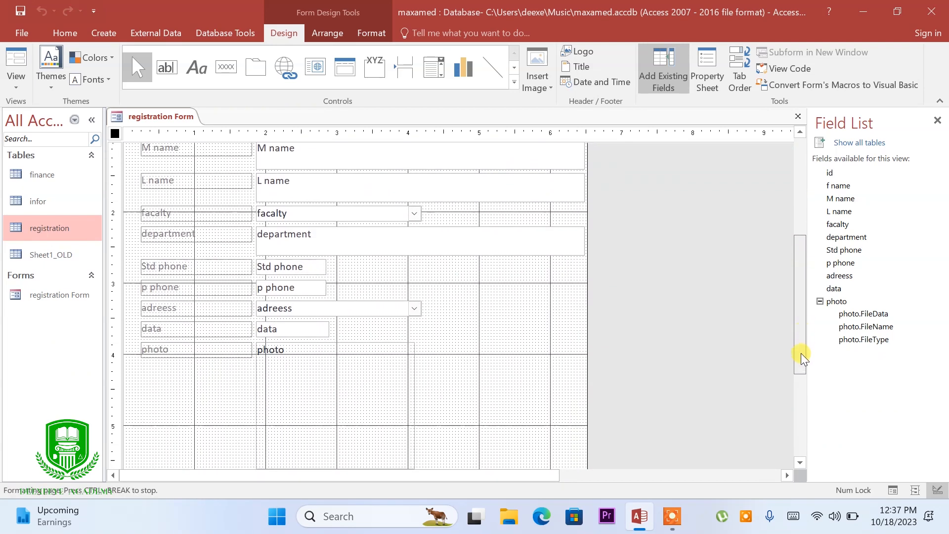
click(322, 414)
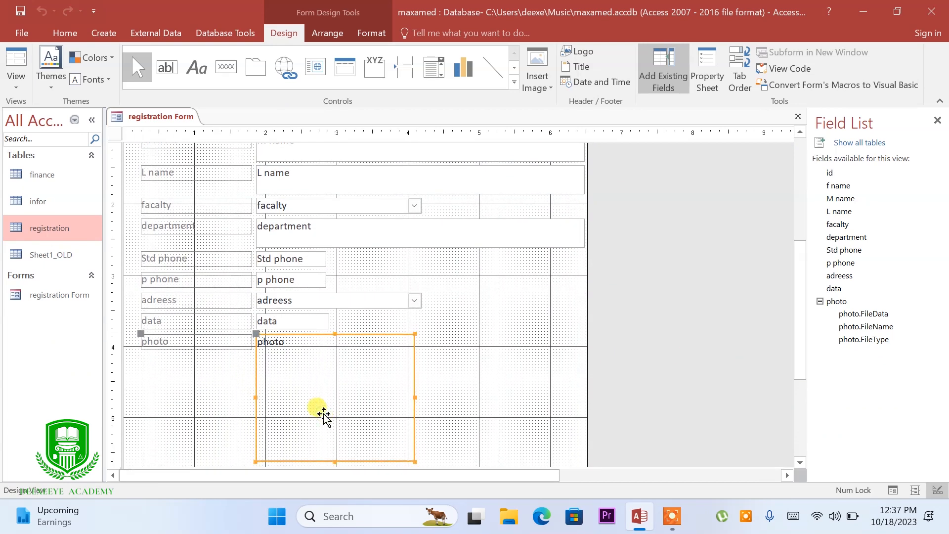
click(475, 341)
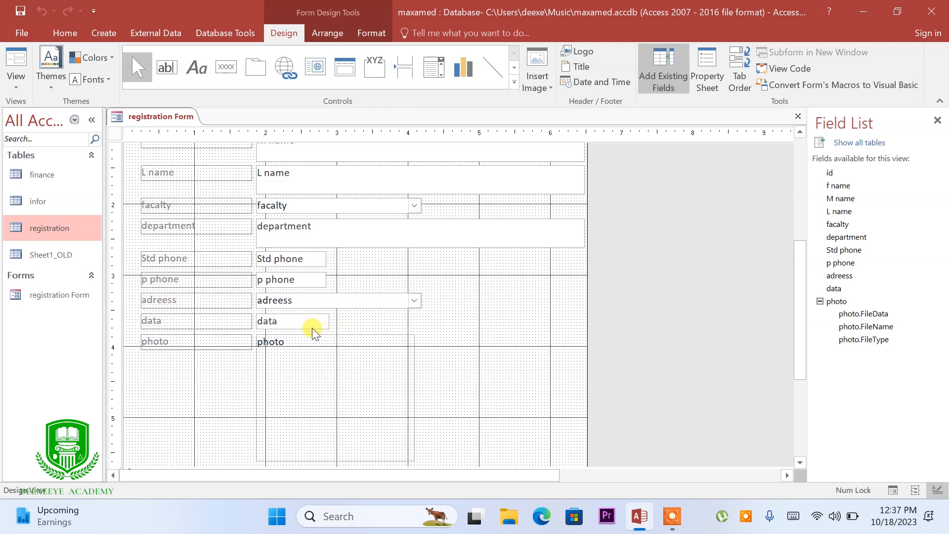
click(352, 363)
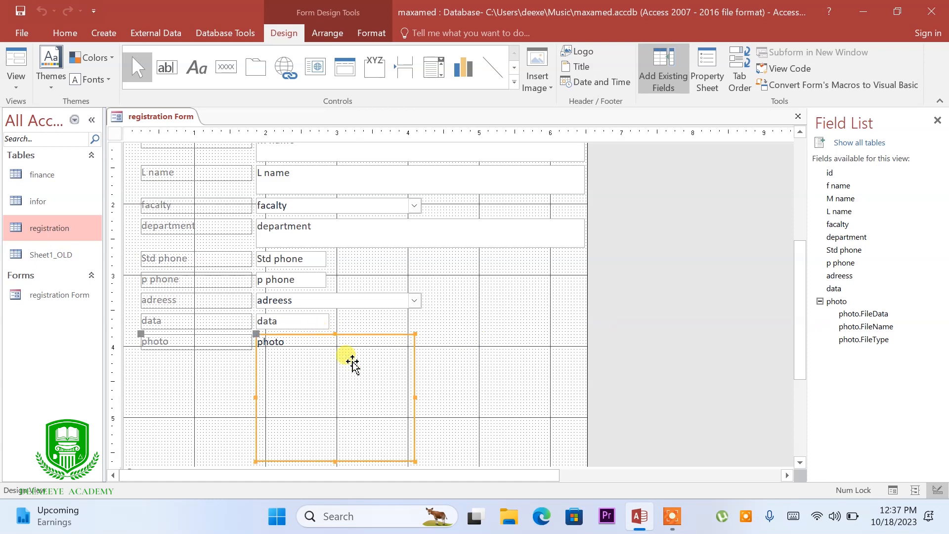
key(Delete)
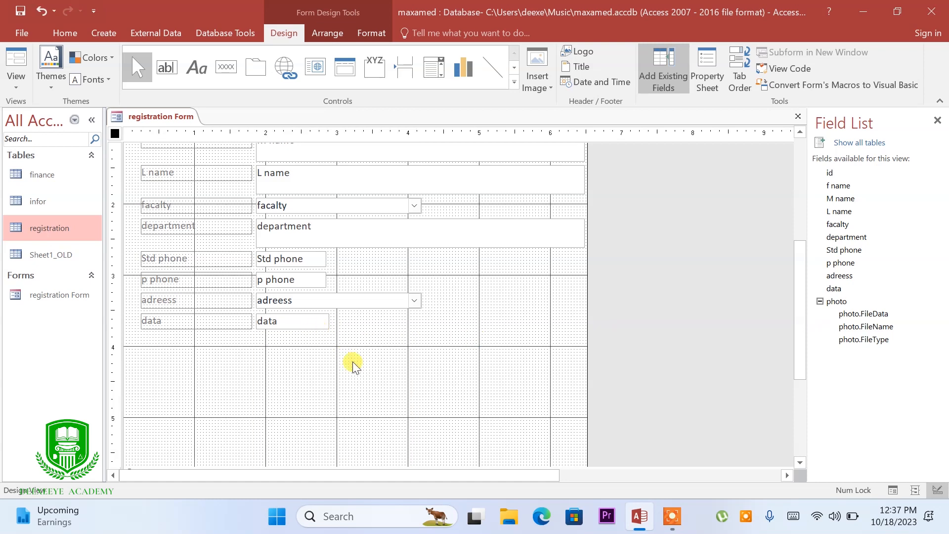
Narrow the name and department boxes to about the 4.2-inch ruler mark, and the facalty and adreess boxes to about 3.2 inches
drag(518, 392, 375, 248)
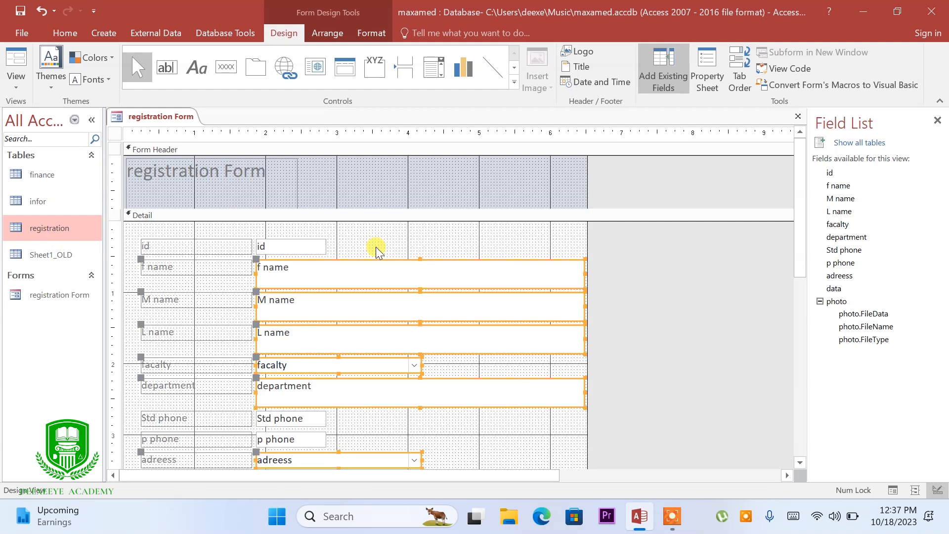
drag(584, 275, 513, 296)
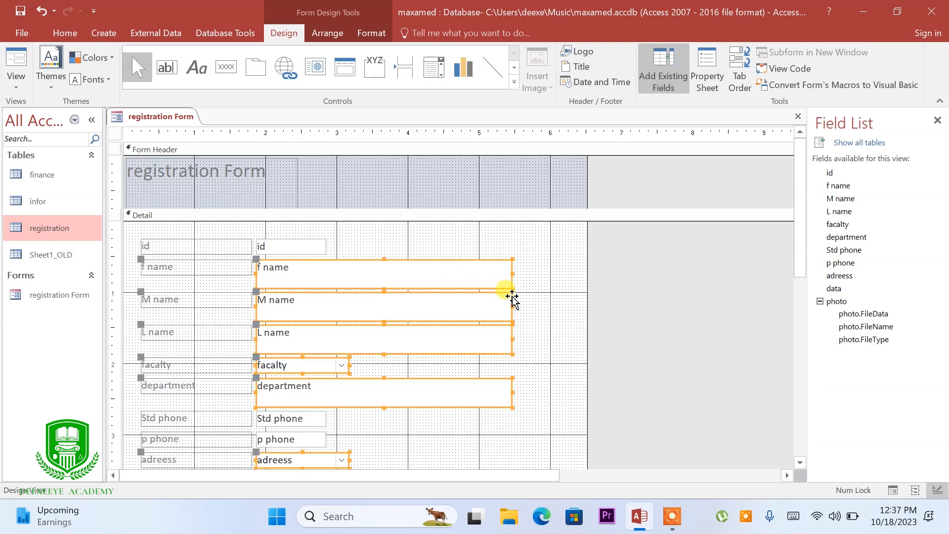
click(528, 437)
drag(476, 448, 436, 262)
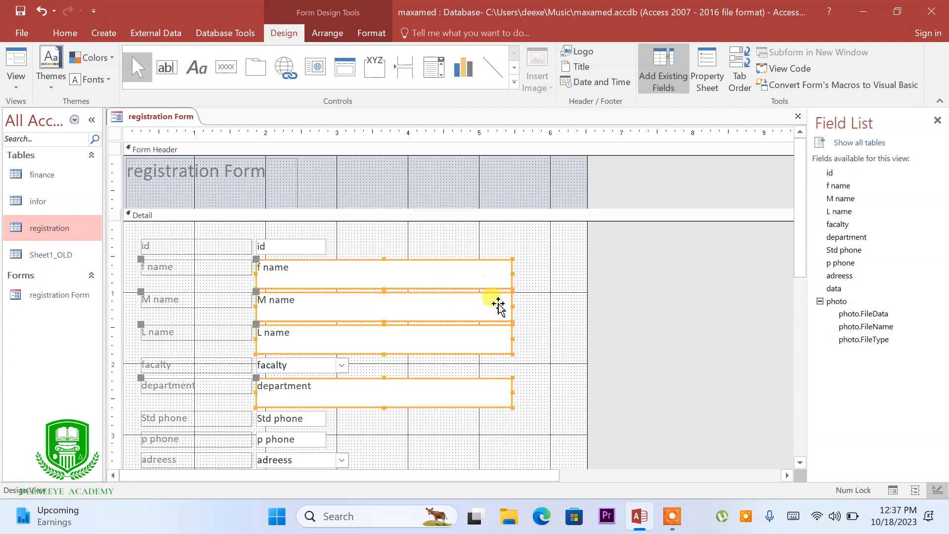
drag(511, 306, 420, 314)
click(495, 358)
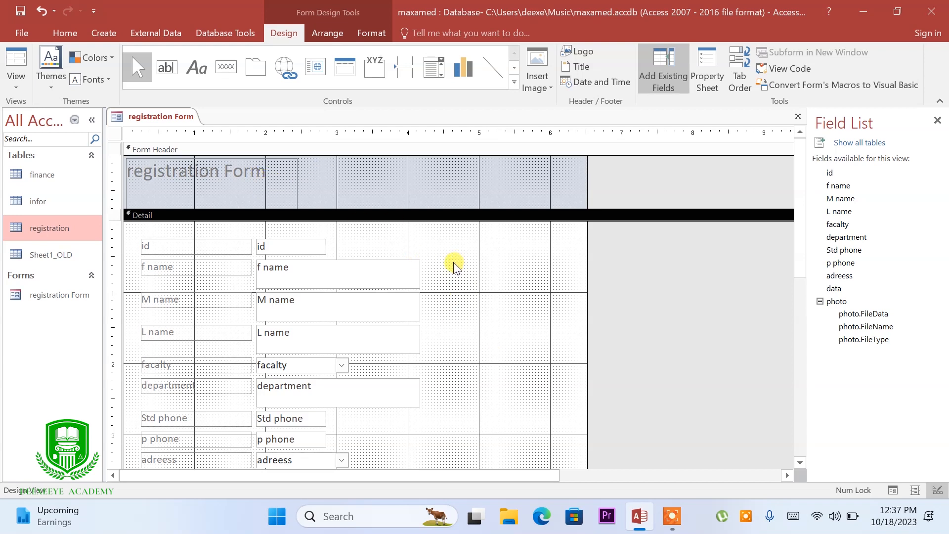
Give the "registration Form" title label in the form header a dark blue background and orange text
click(281, 178)
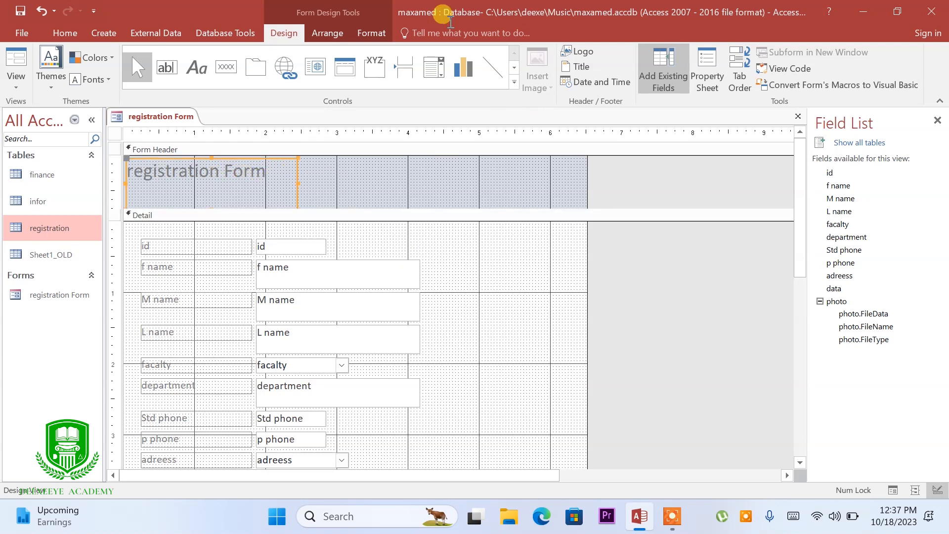
click(65, 33)
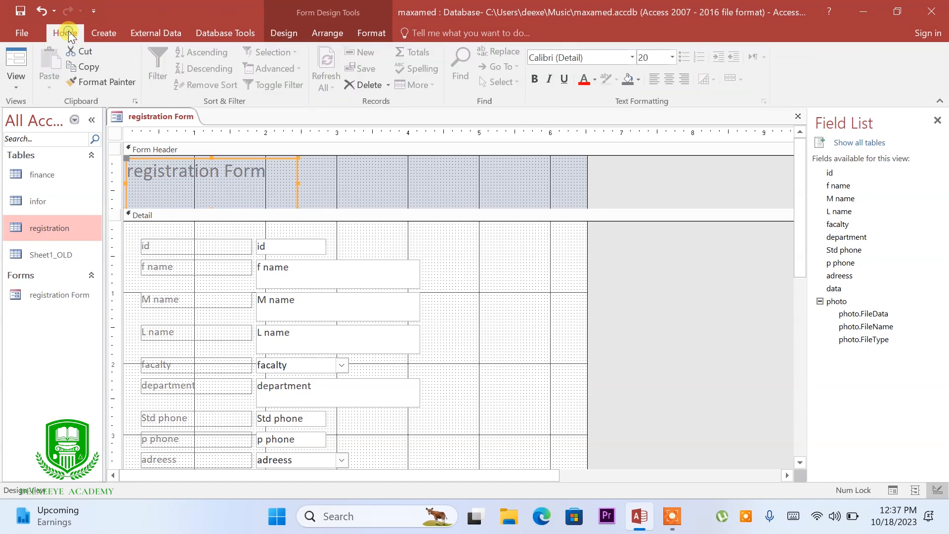
click(639, 81)
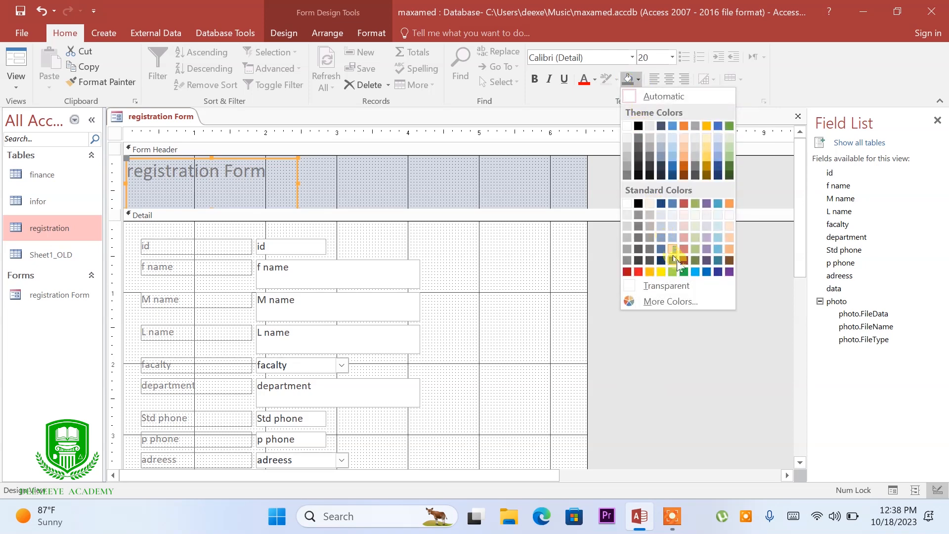
click(717, 271)
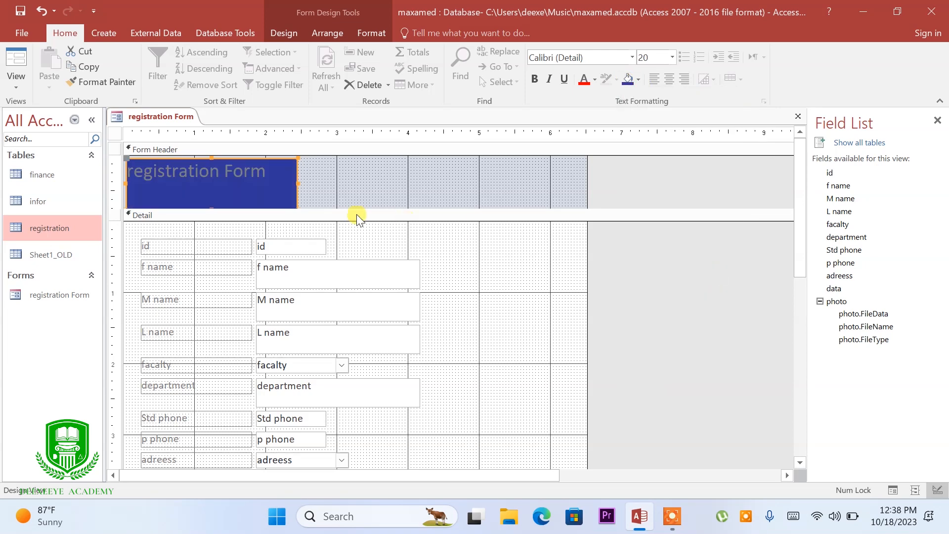
click(595, 80)
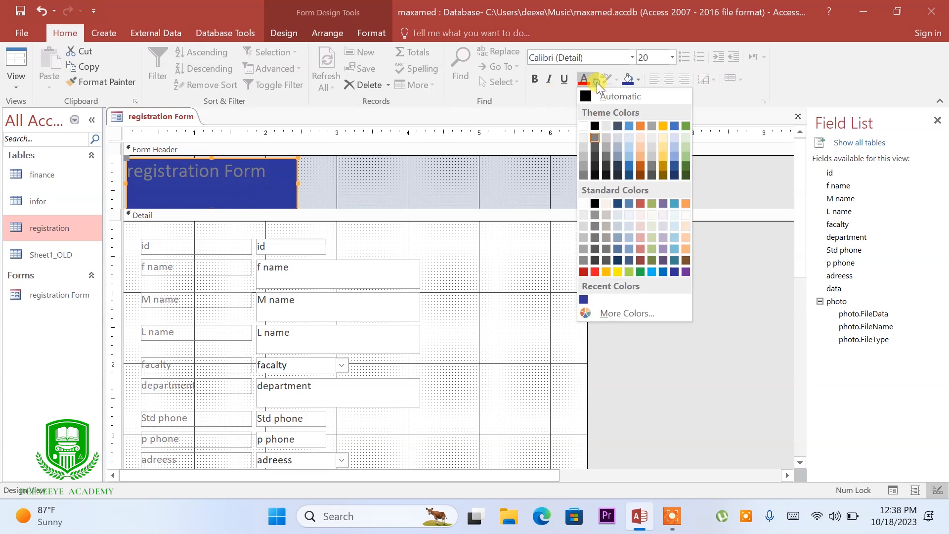
click(640, 125)
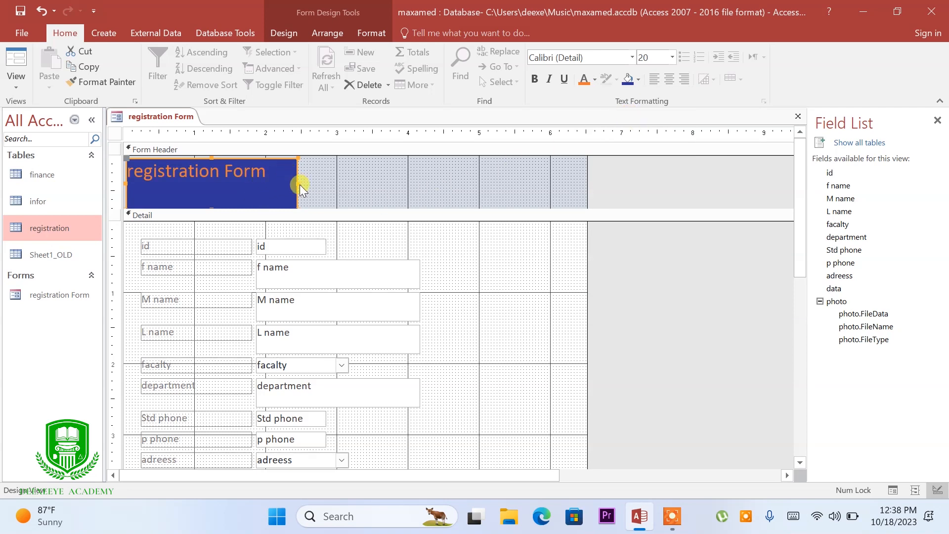
Stretch the title label across the full form width up to the header's upper edge, and make its text size 36, centred and bold
drag(296, 182, 585, 187)
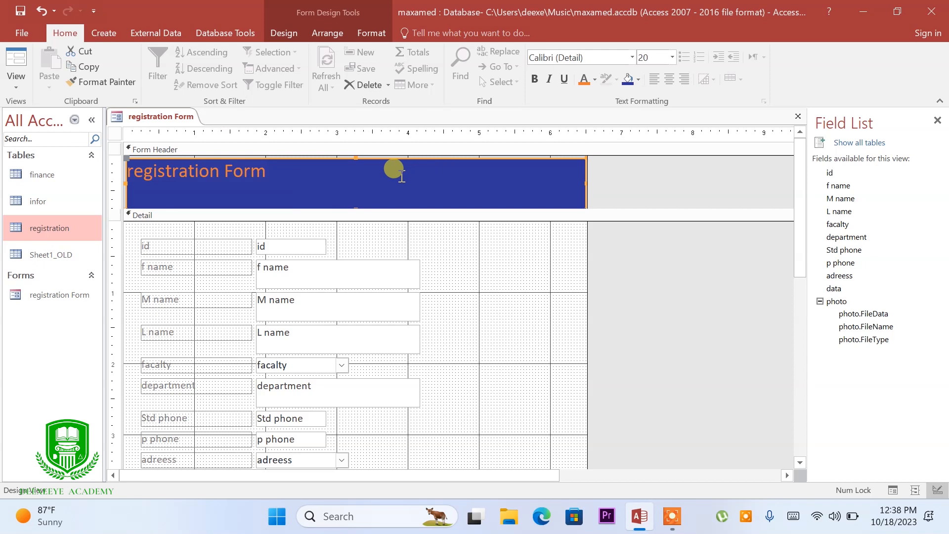
mouse_move(352, 158)
mouse_down()
mouse_move(341, 143)
mouse_move(356, 153)
mouse_up()
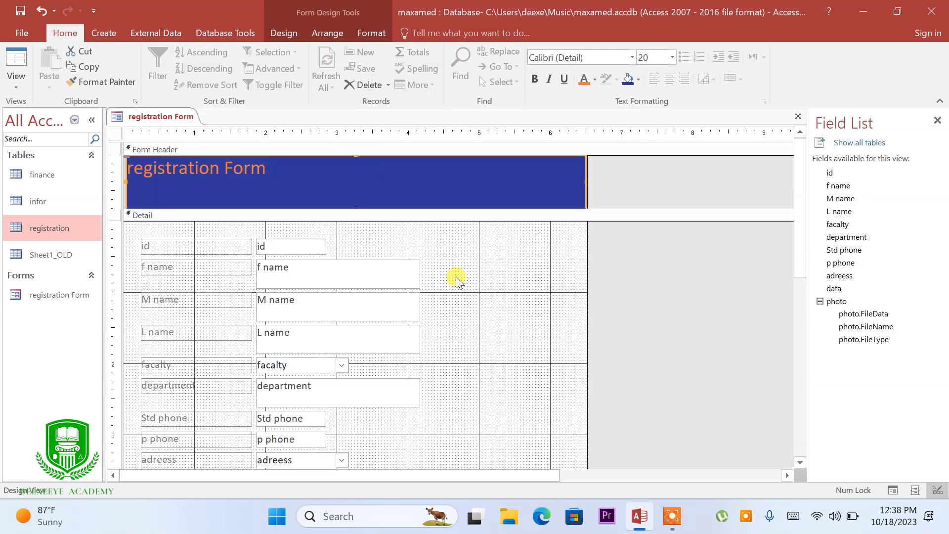
click(245, 166)
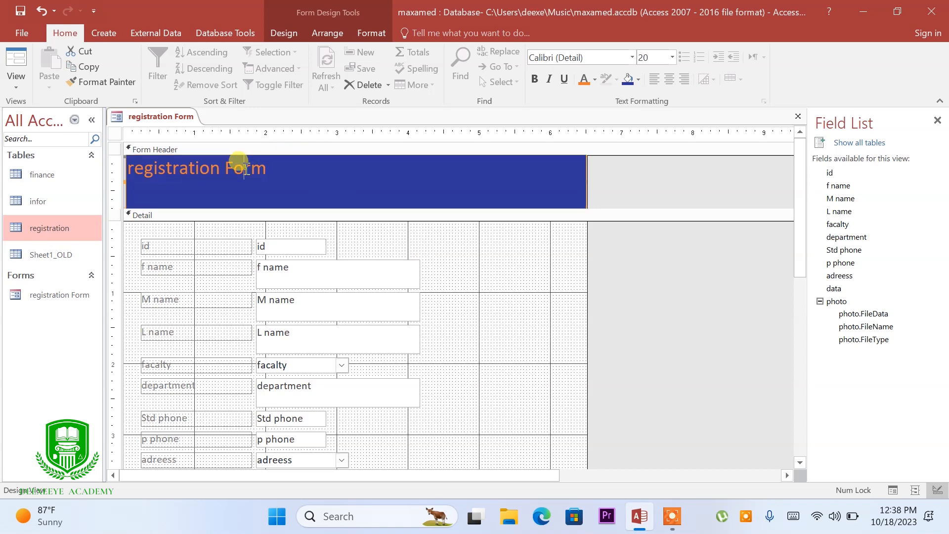
click(268, 169)
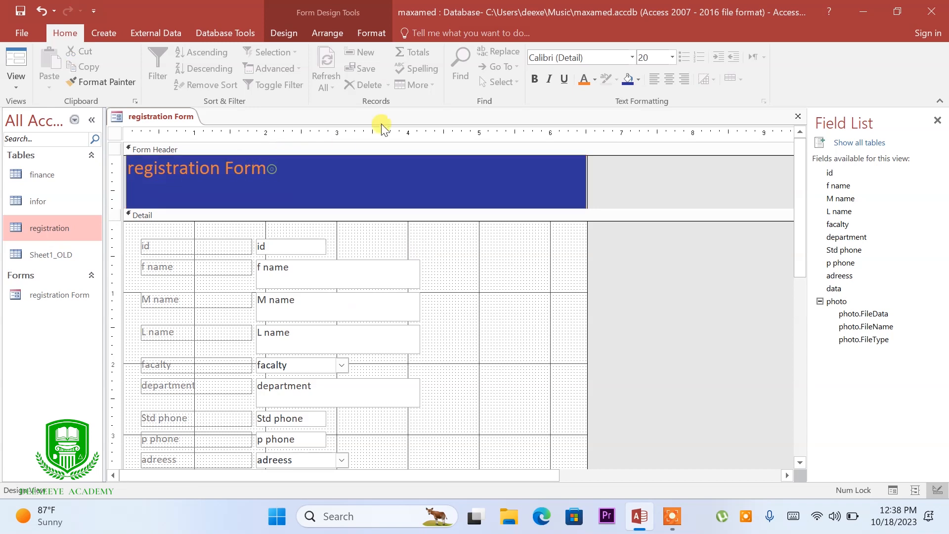
click(672, 55)
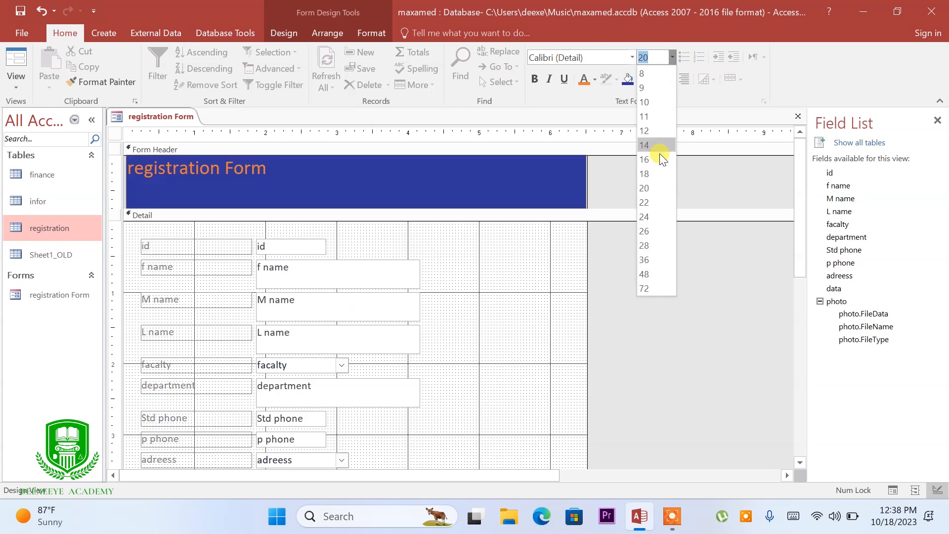
click(643, 259)
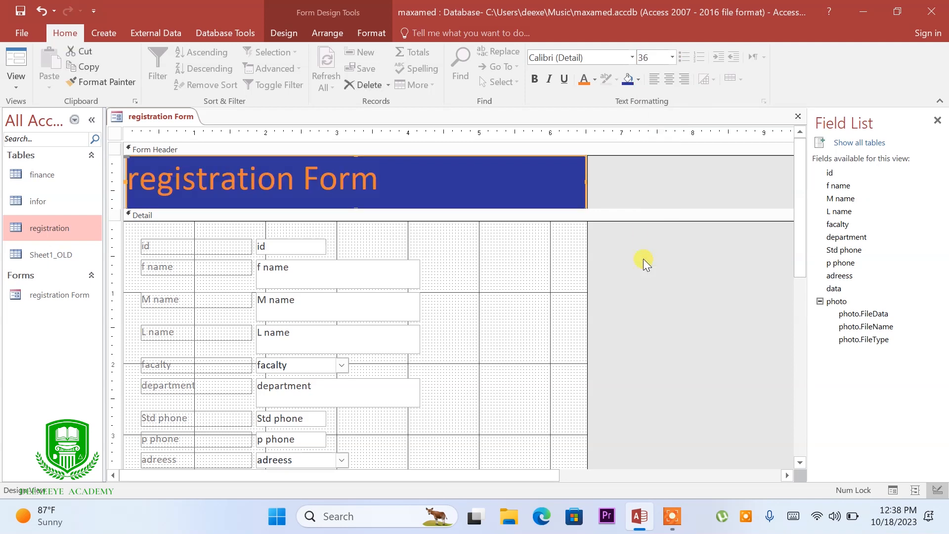
click(666, 82)
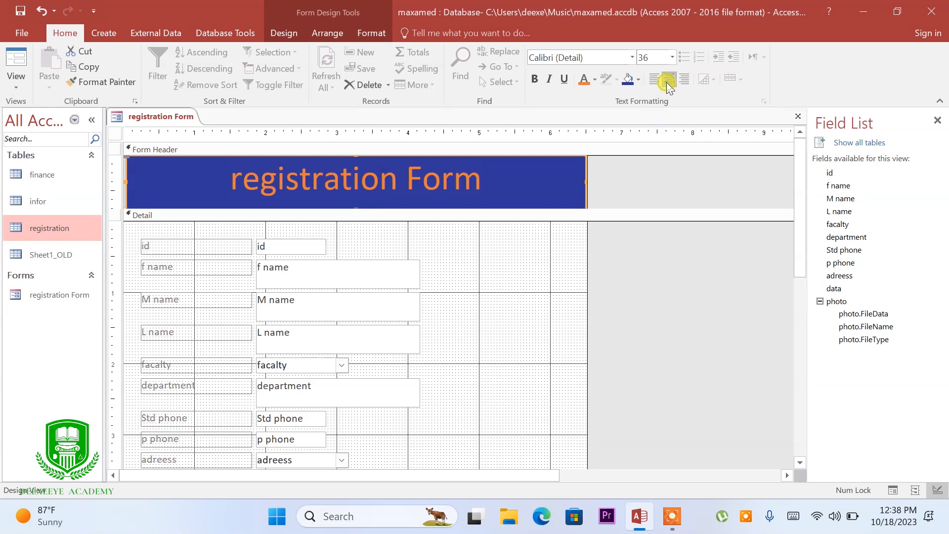
click(533, 85)
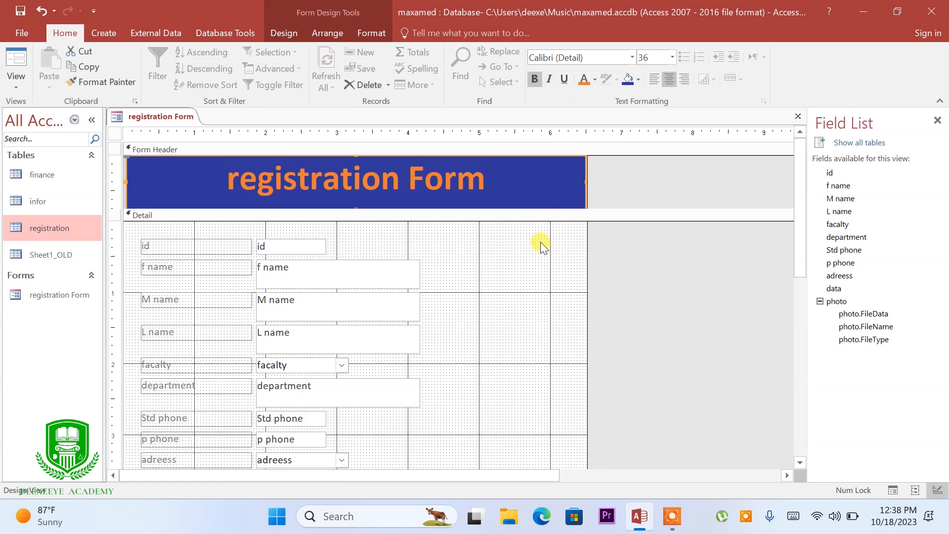
click(531, 258)
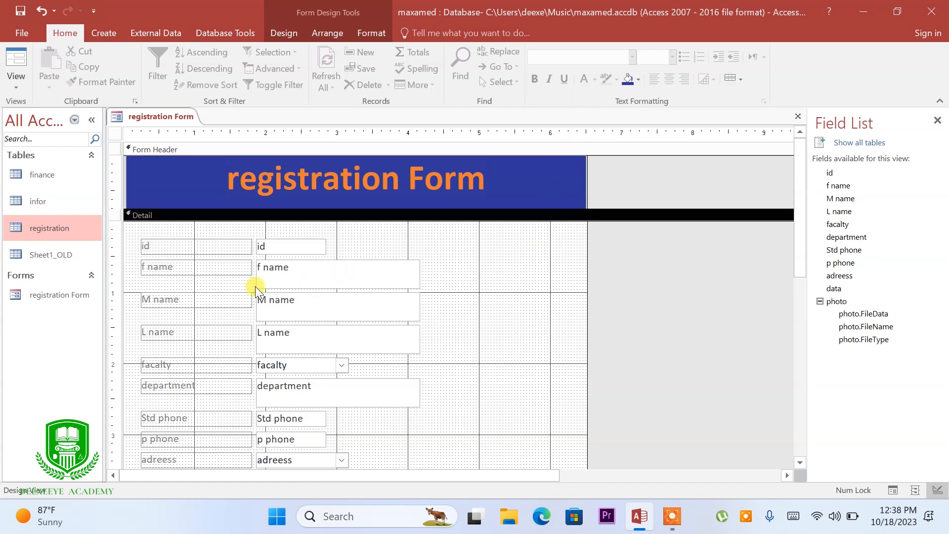
Give all field labels from id to data in the Detail section a dark blue background with bold white text
drag(802, 235, 800, 292)
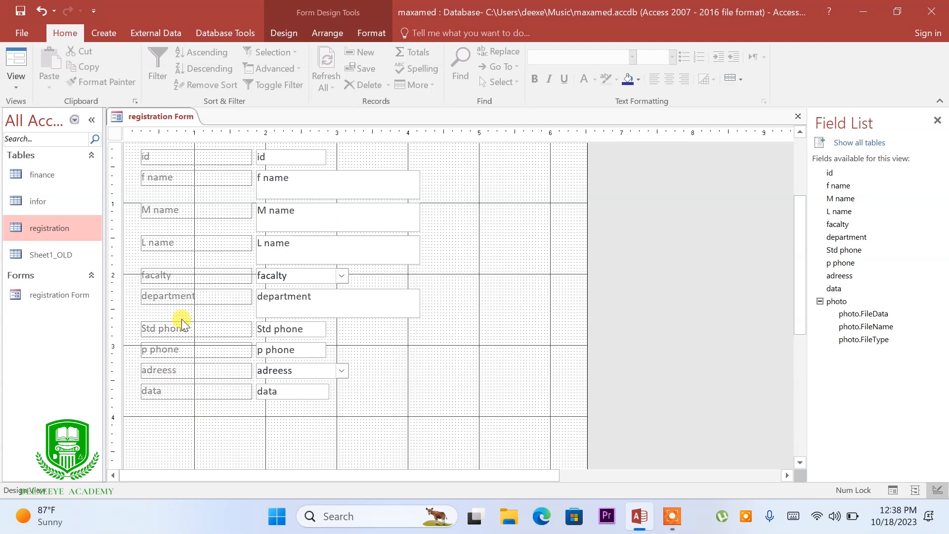
drag(188, 423, 143, 165)
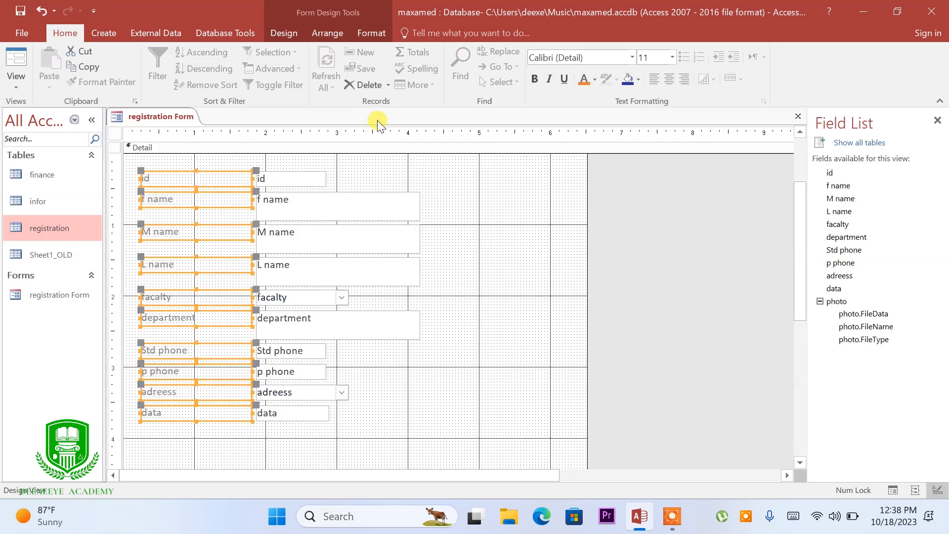
click(626, 82)
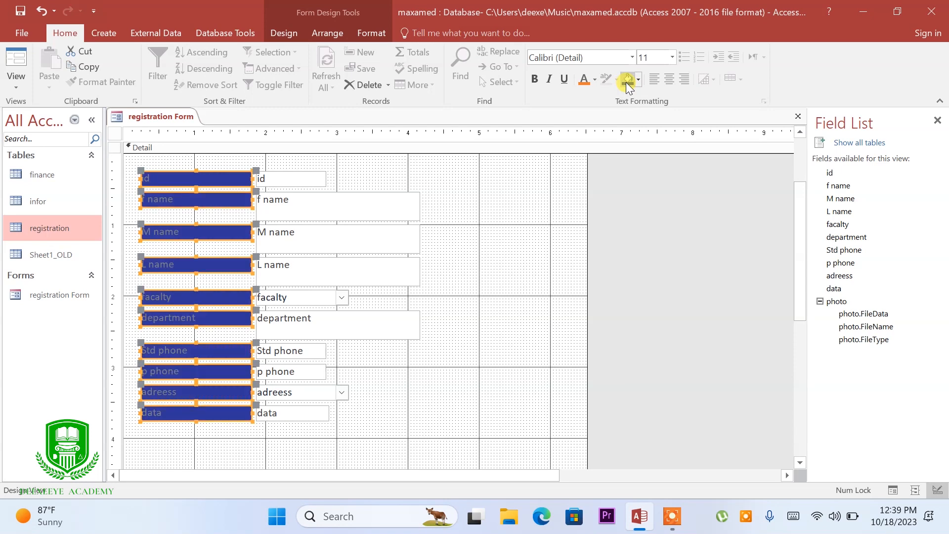
click(593, 82)
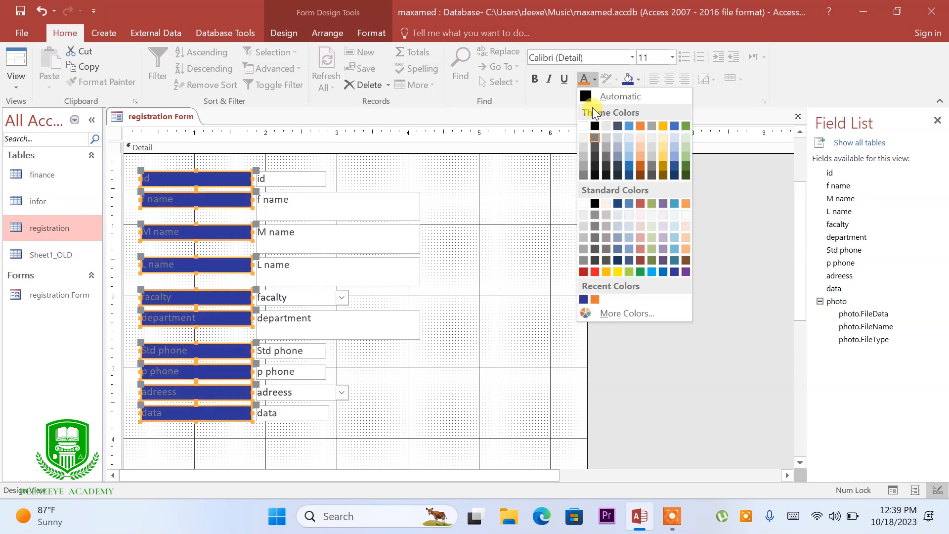
click(586, 126)
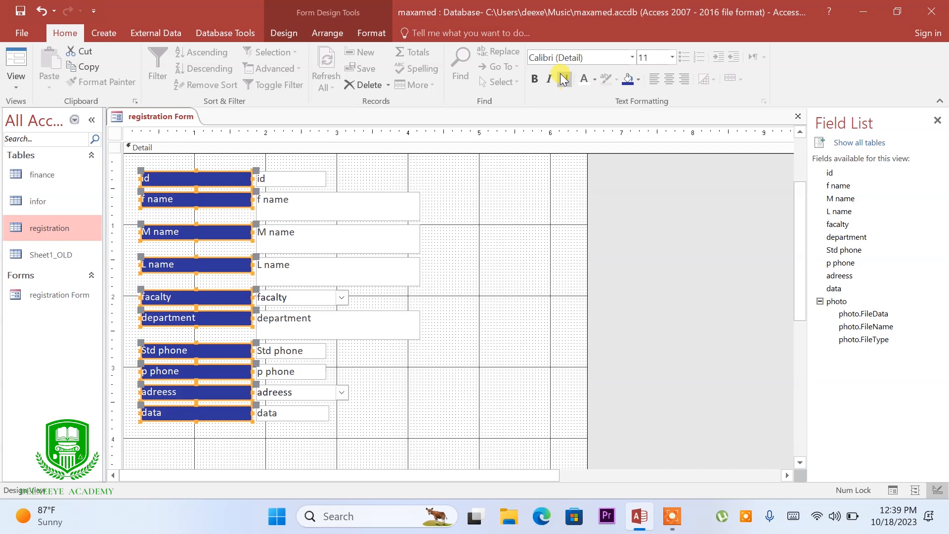
click(537, 79)
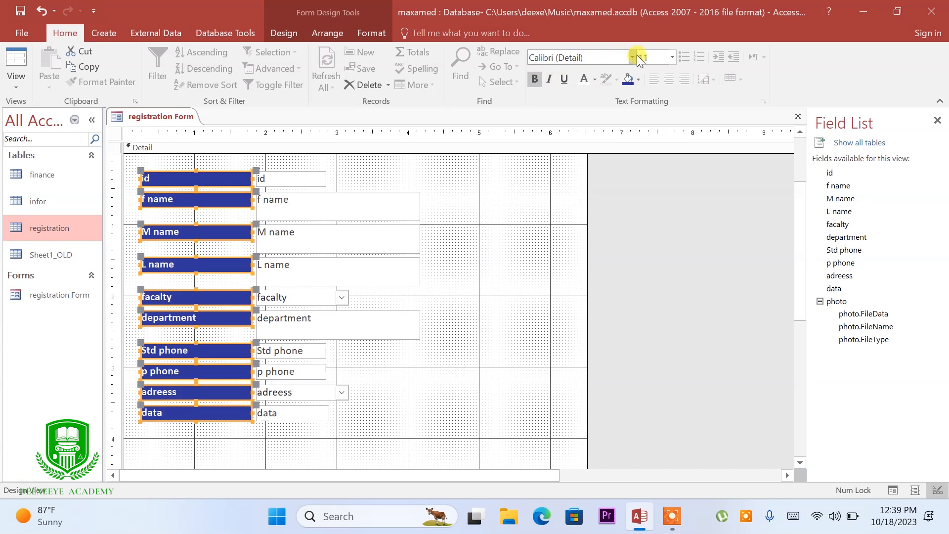
Set the font size of the Detail section's field labels to 14
click(672, 58)
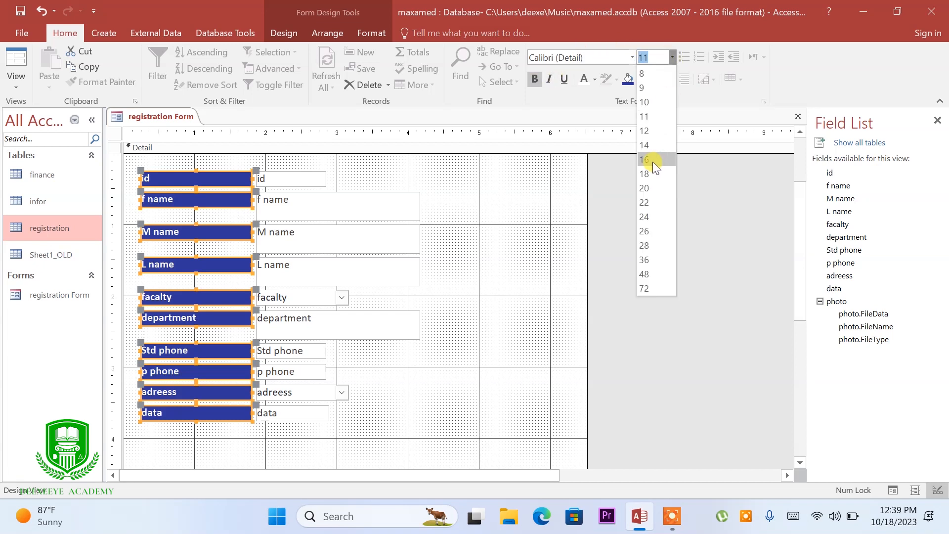
click(651, 162)
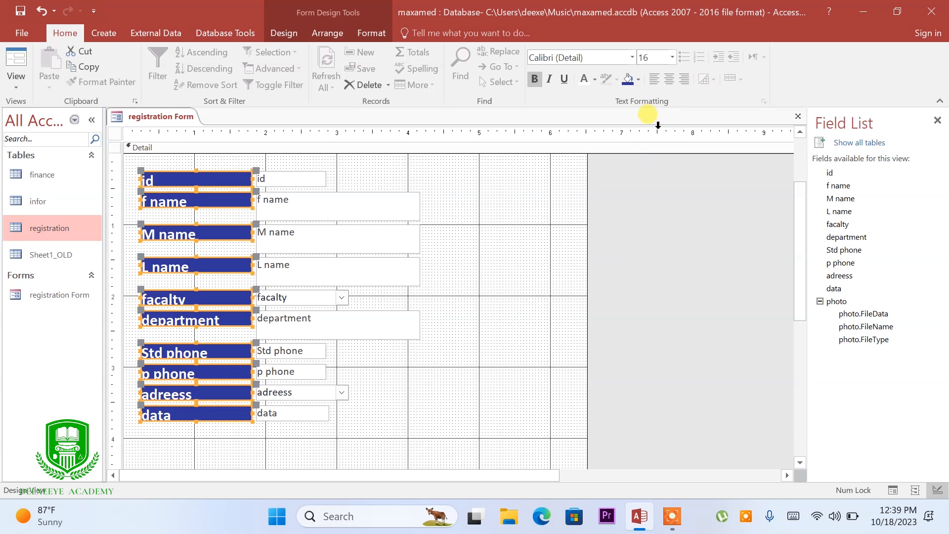
click(671, 62)
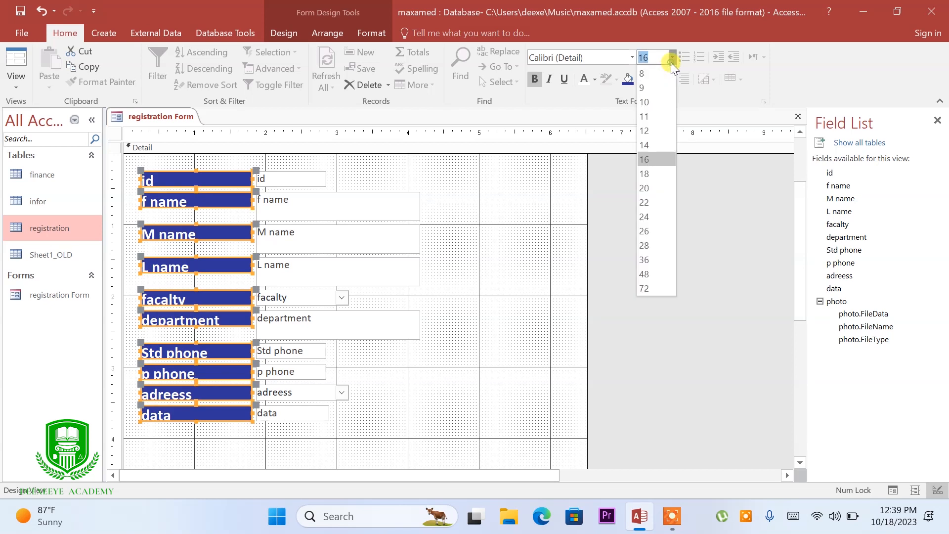
click(651, 147)
click(651, 147)
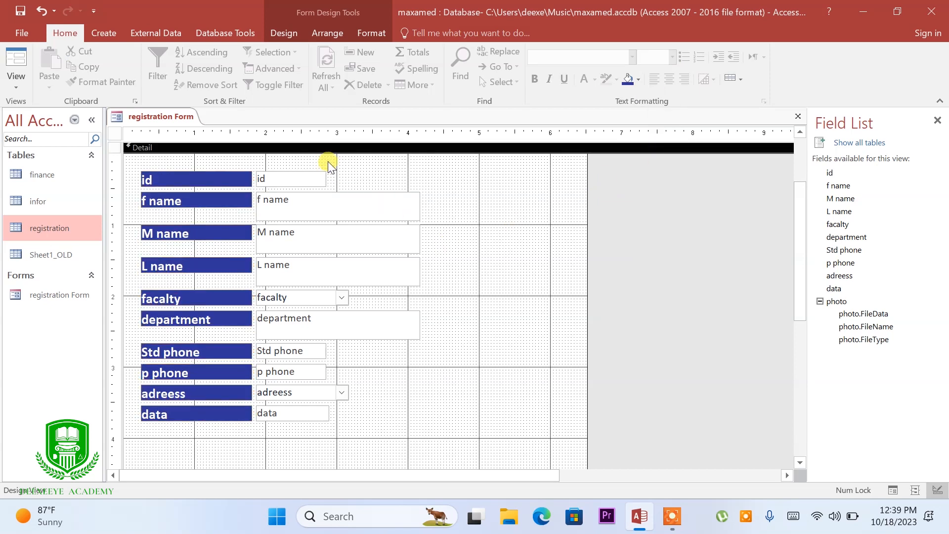
Set the text of all field boxes from id to data in the Detail section to size 14 and bold
drag(319, 163, 292, 428)
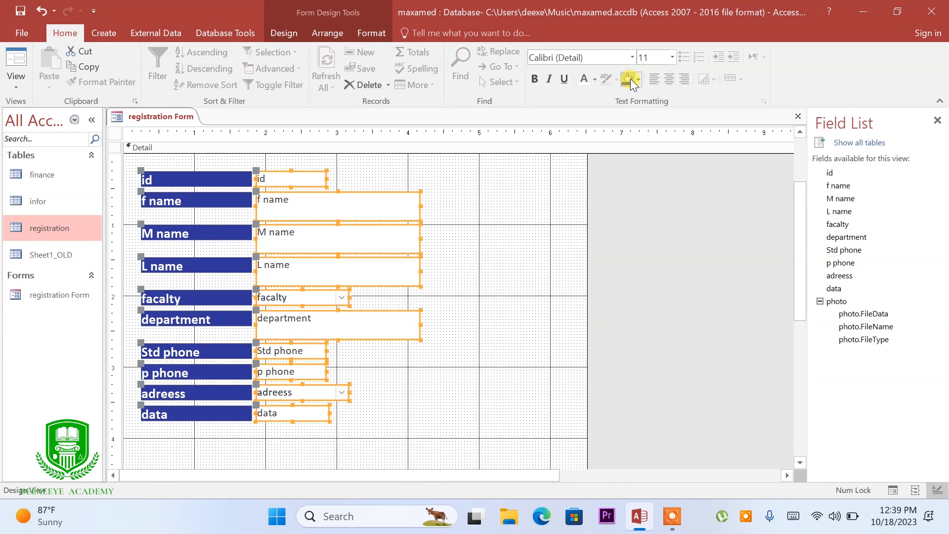
click(594, 80)
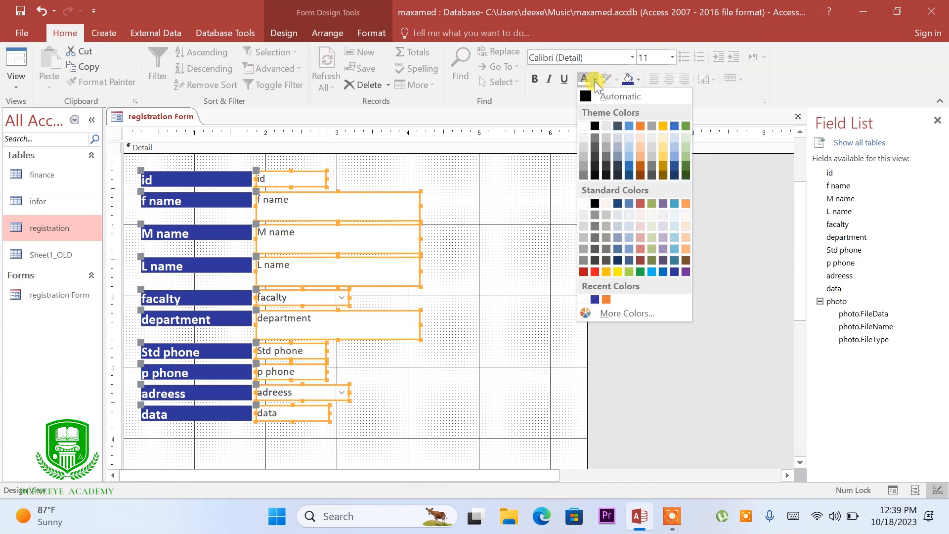
click(643, 70)
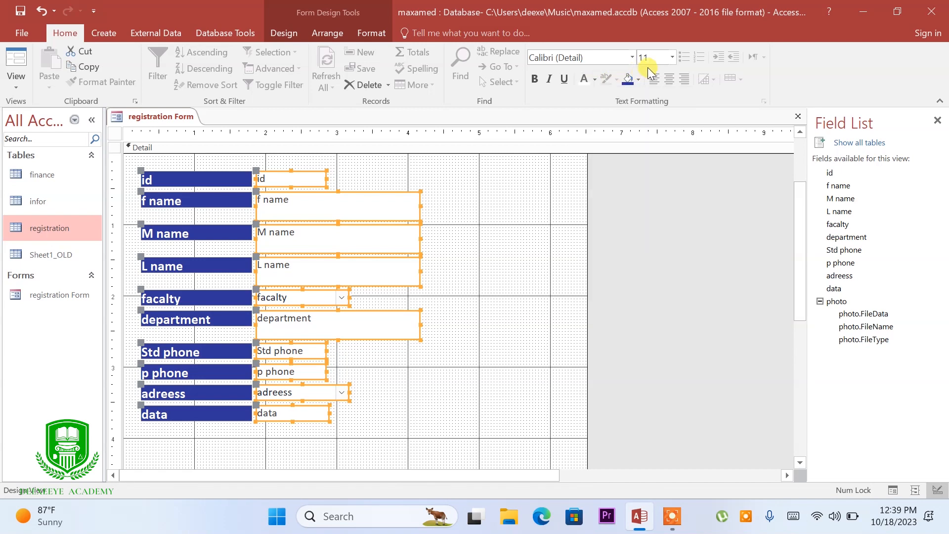
click(673, 56)
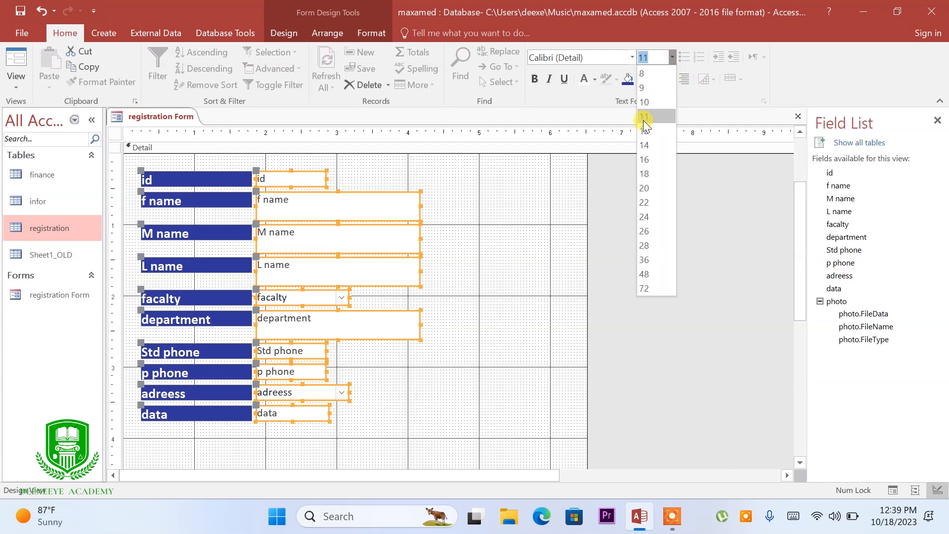
click(644, 145)
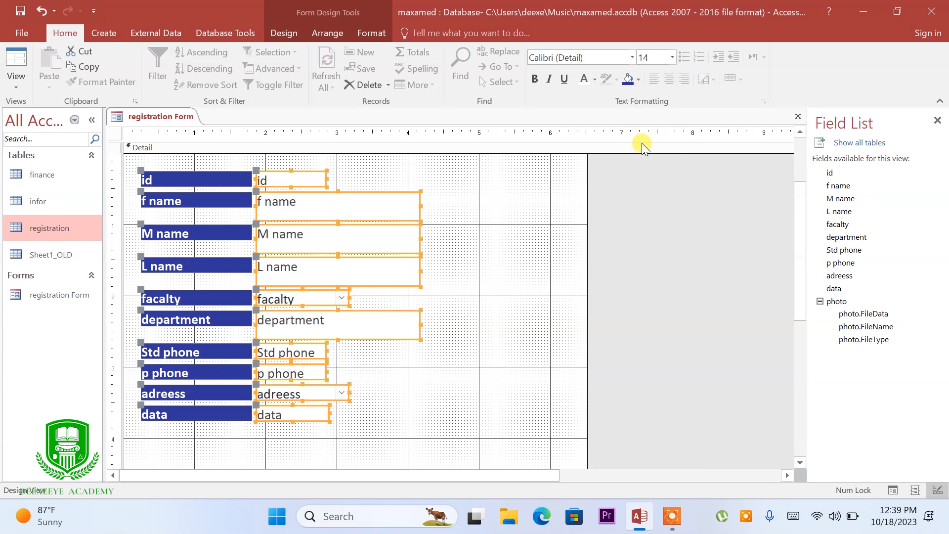
click(534, 284)
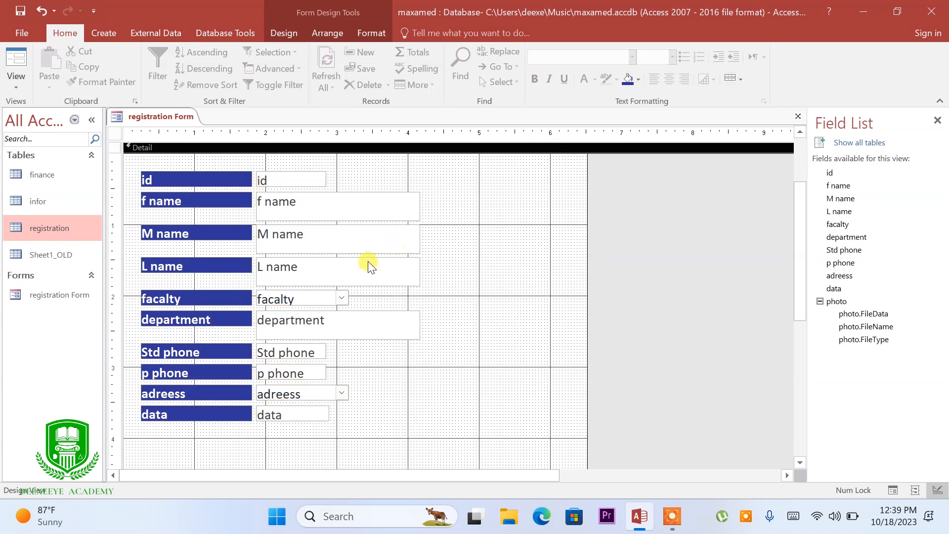
drag(315, 161, 313, 439)
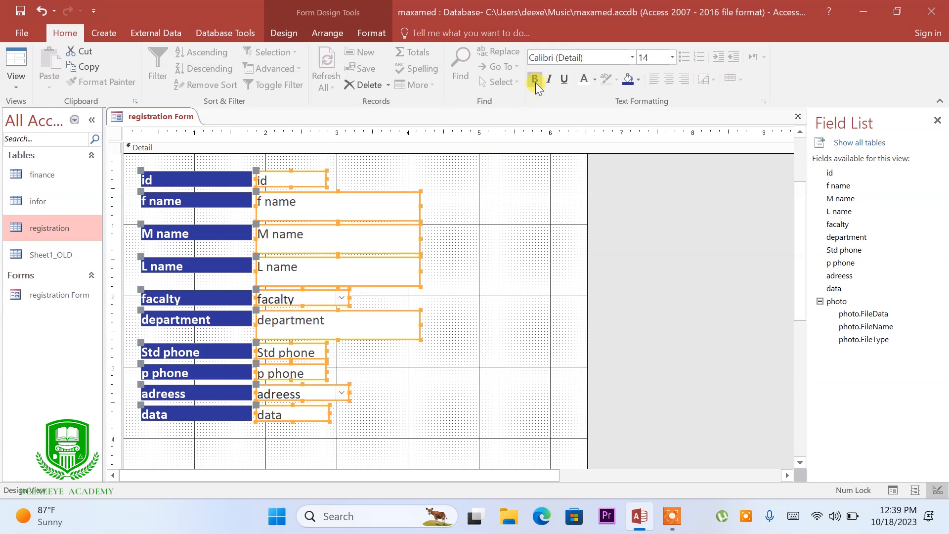
click(536, 80)
click(535, 275)
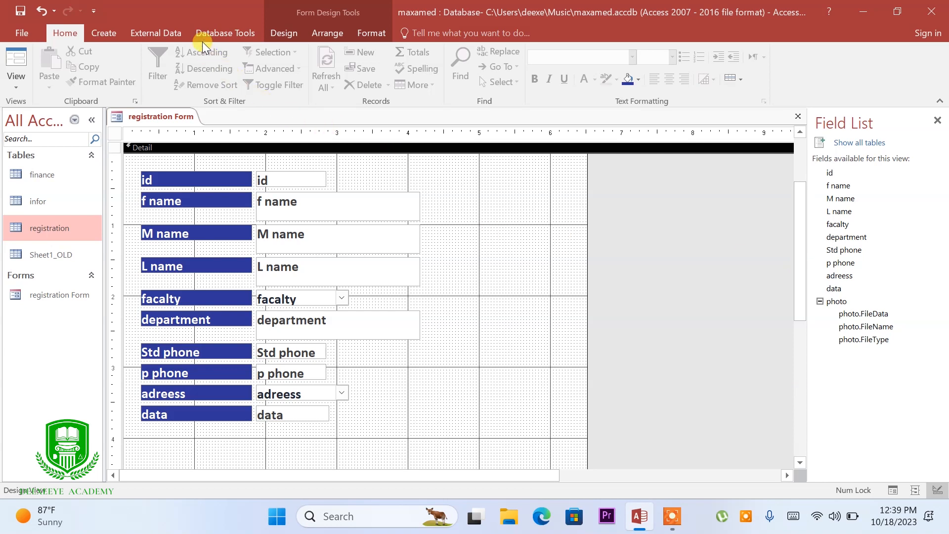
click(281, 32)
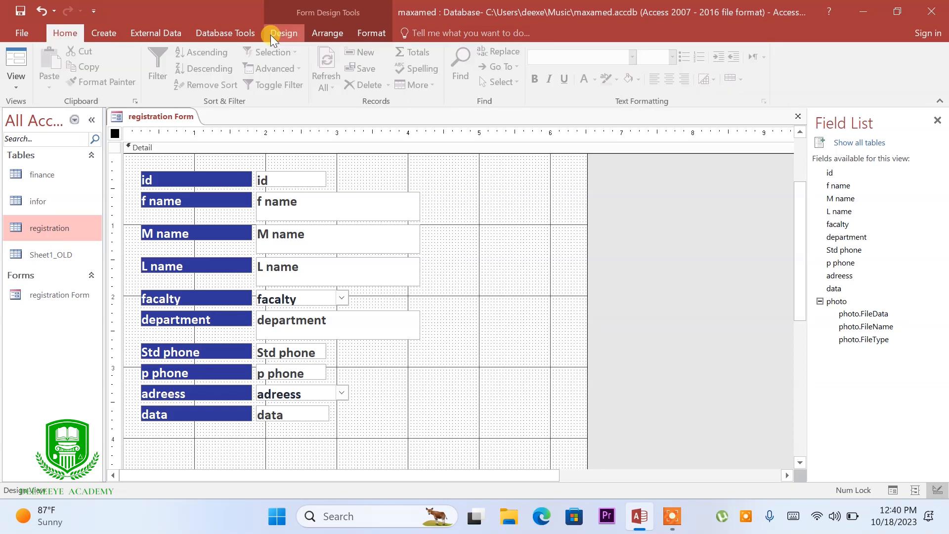
click(271, 35)
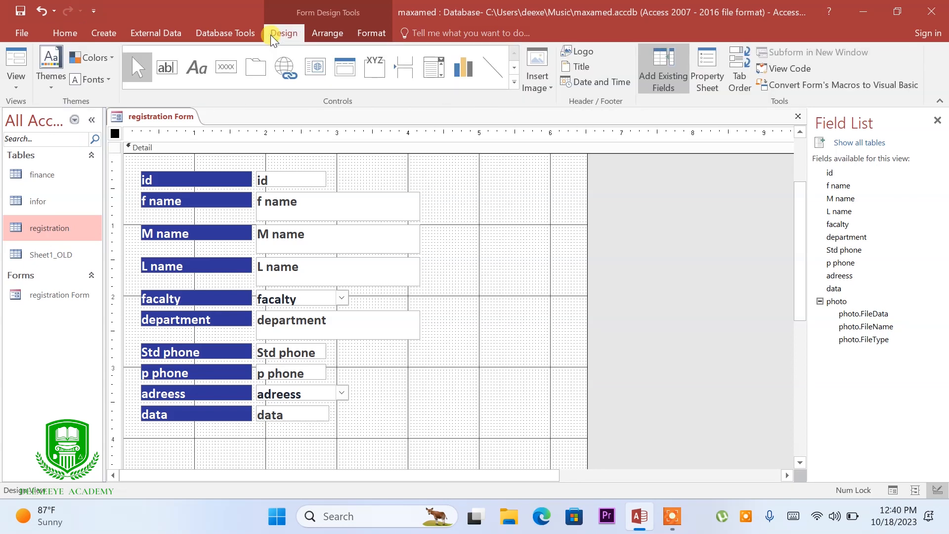
click(516, 83)
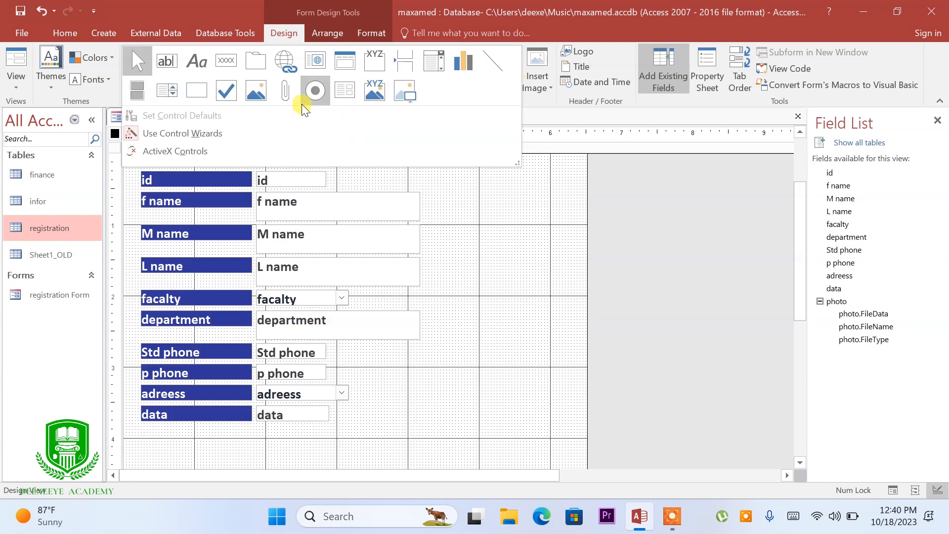
click(286, 92)
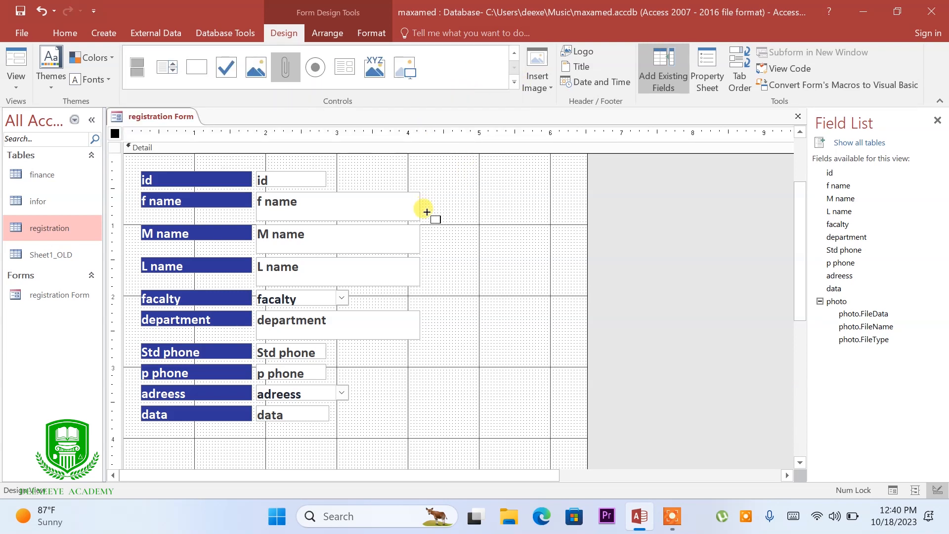
click(456, 195)
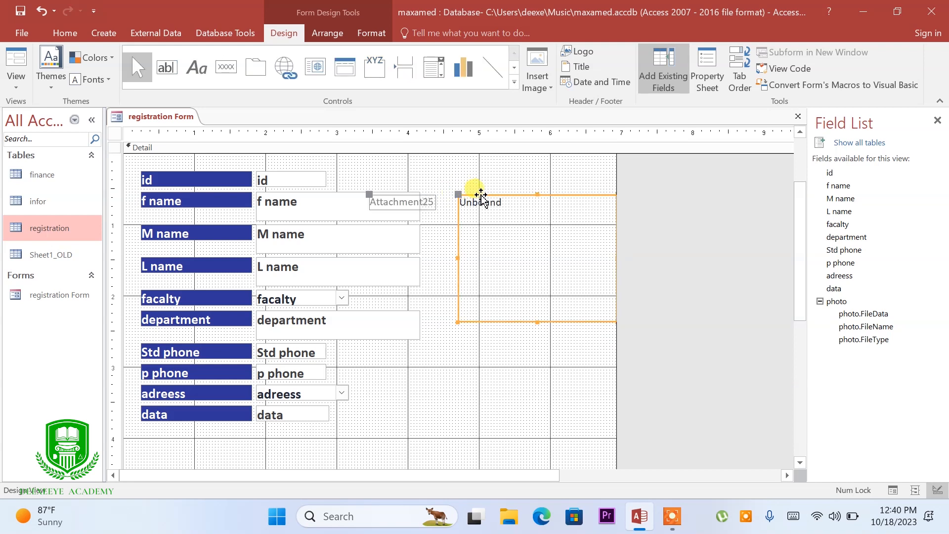
key(ctrl+z)
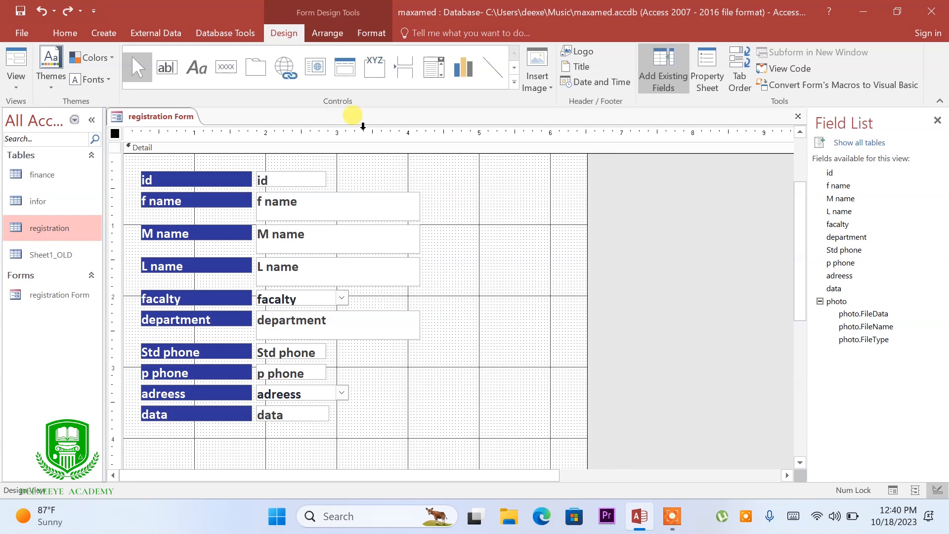
Draw an attachment control about 1.6 by 1.4 inches beside the f name to L name boxes and close the field list
click(514, 82)
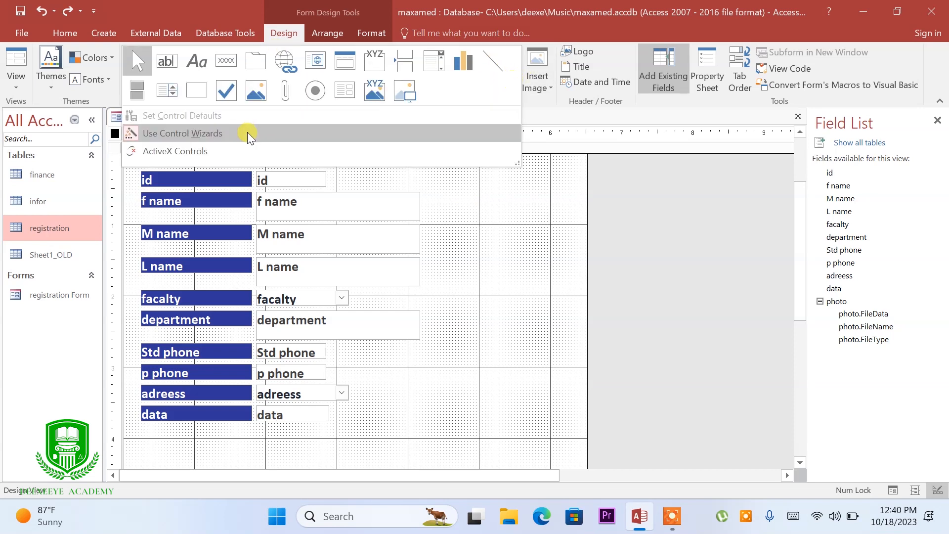
click(291, 90)
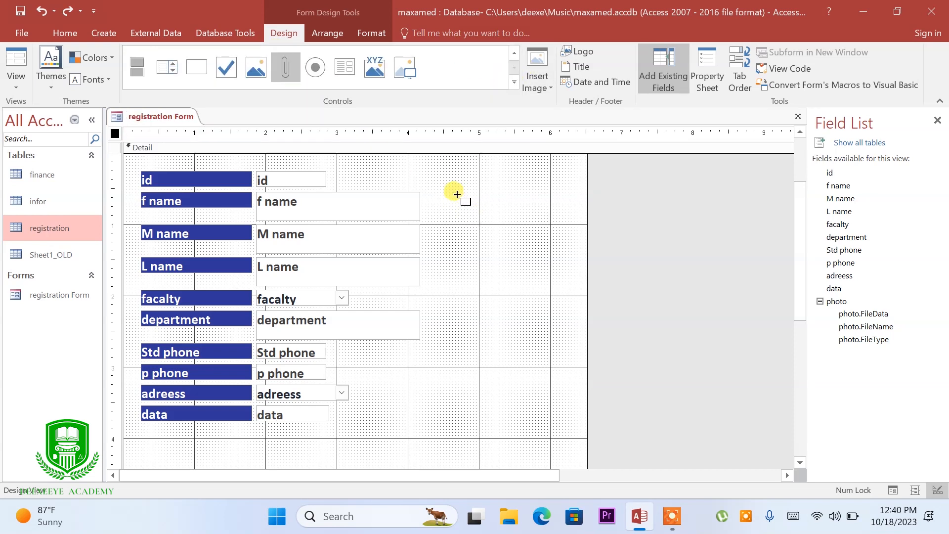
drag(457, 195, 569, 296)
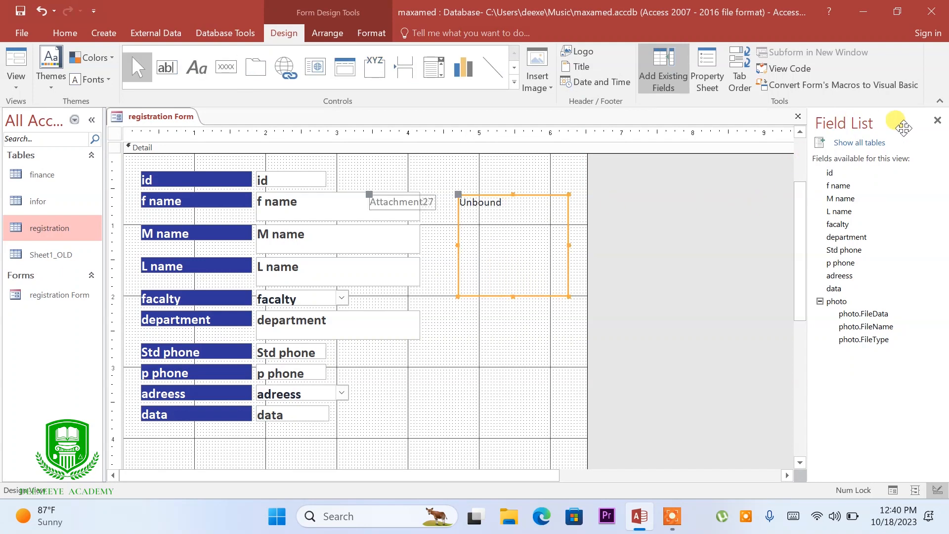
click(938, 120)
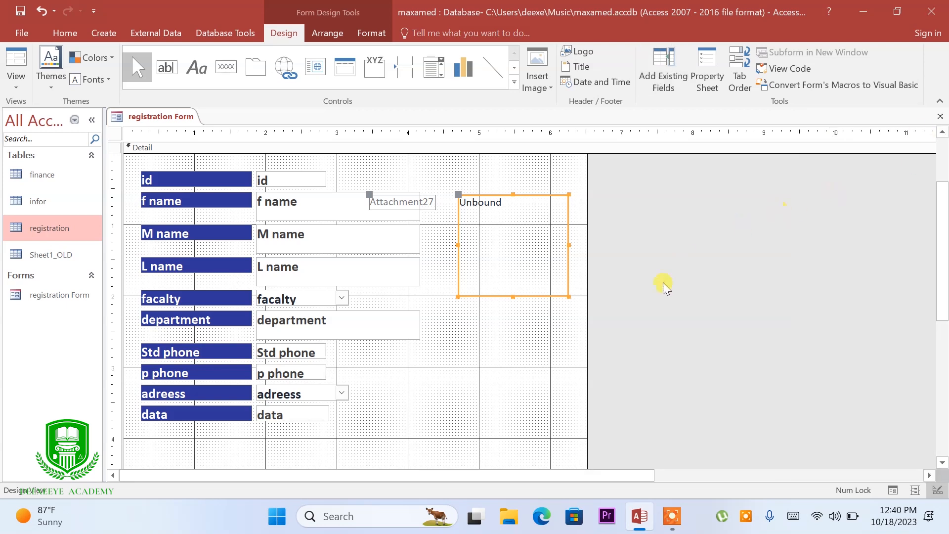
Show the form's properties in a widened property sheet and bind the new attachment control to the photo field
right_click(509, 356)
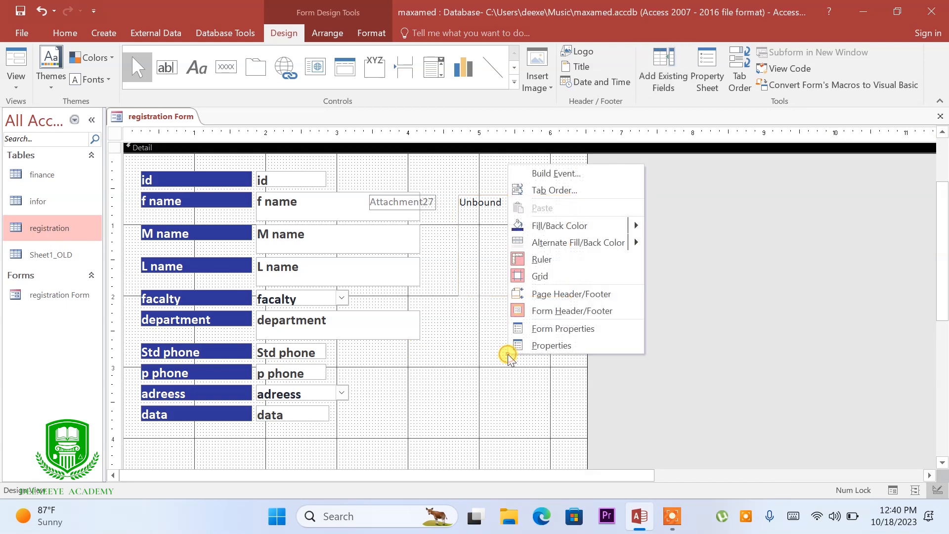
click(534, 329)
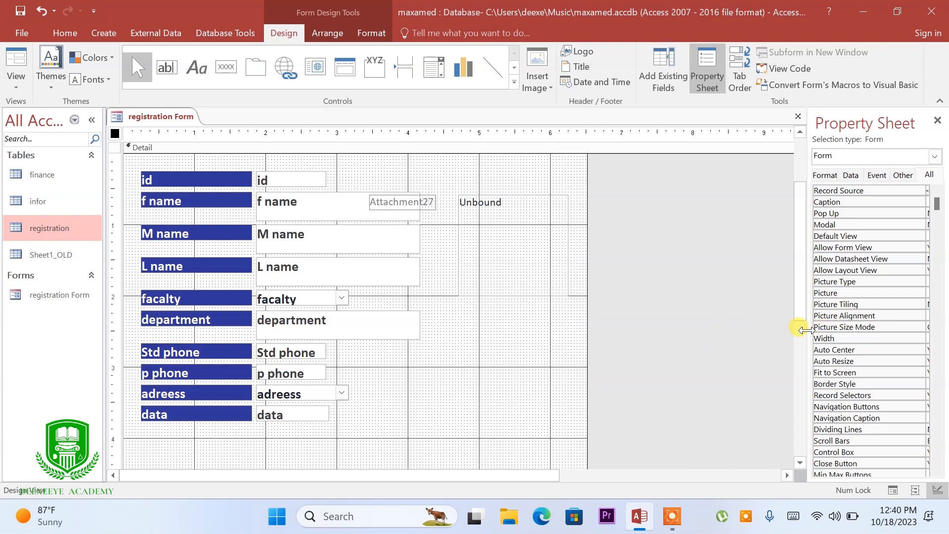
drag(804, 331, 694, 329)
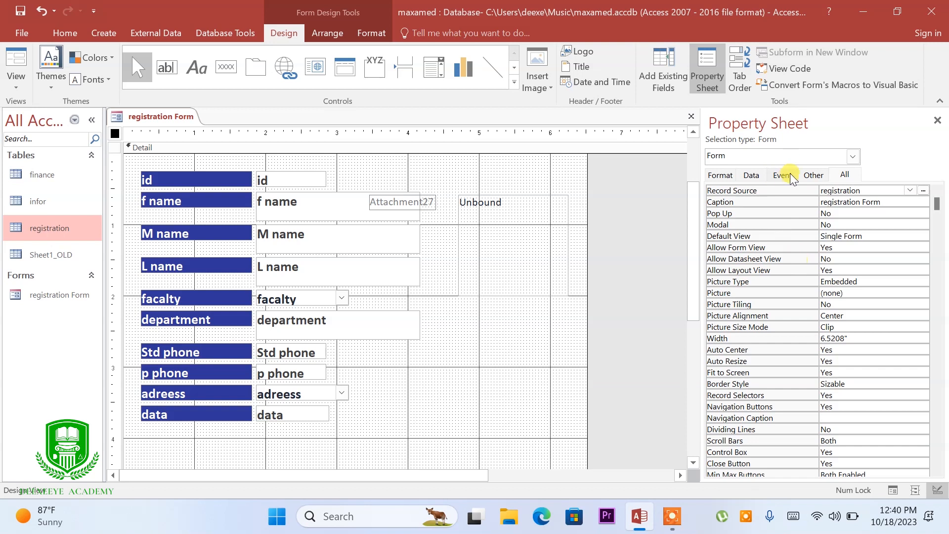
click(751, 175)
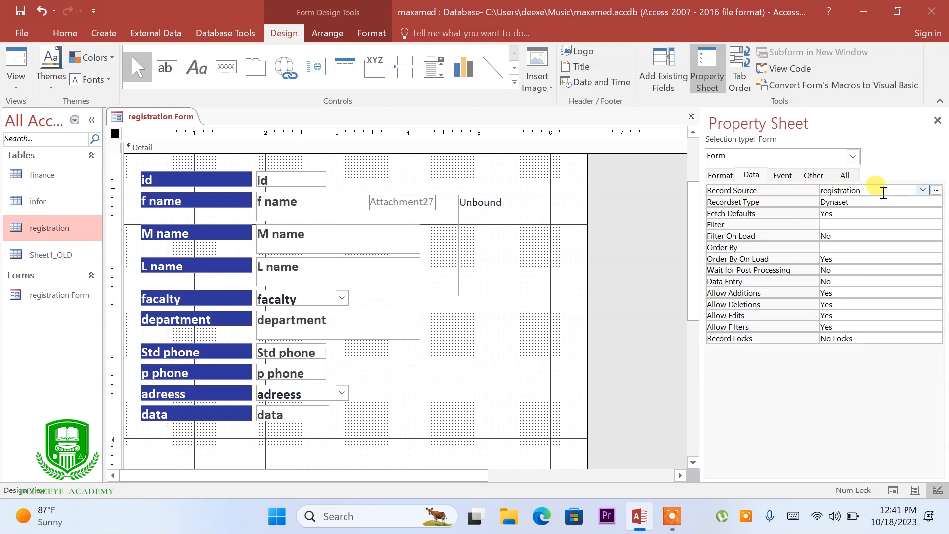
click(923, 190)
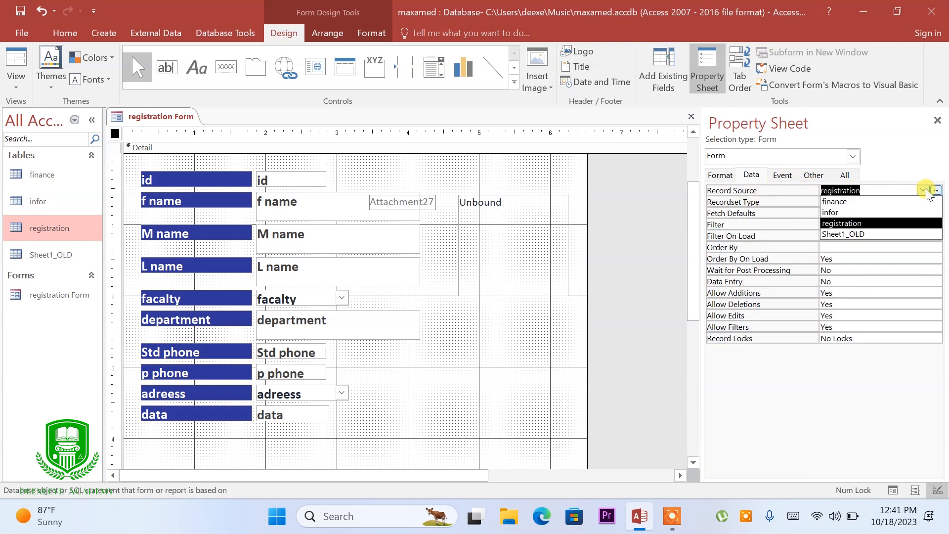
click(541, 253)
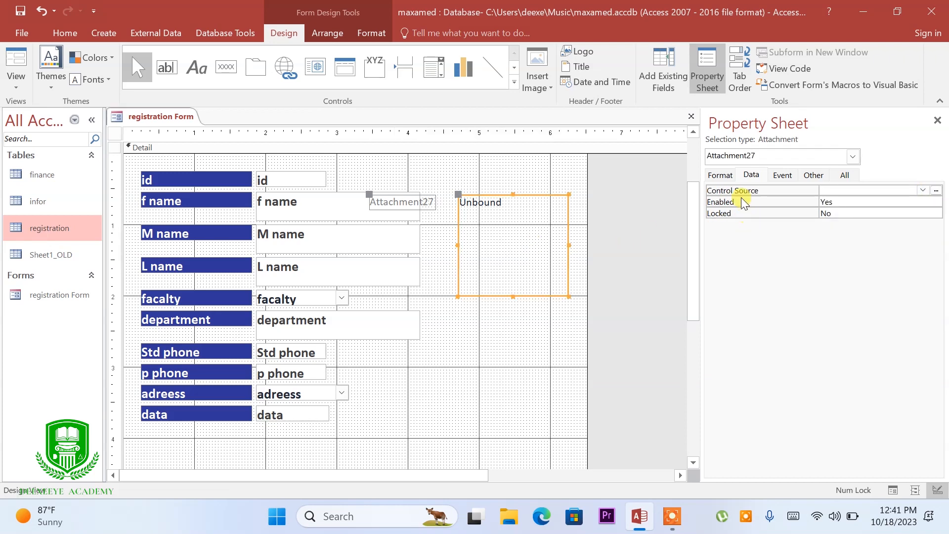
click(923, 192)
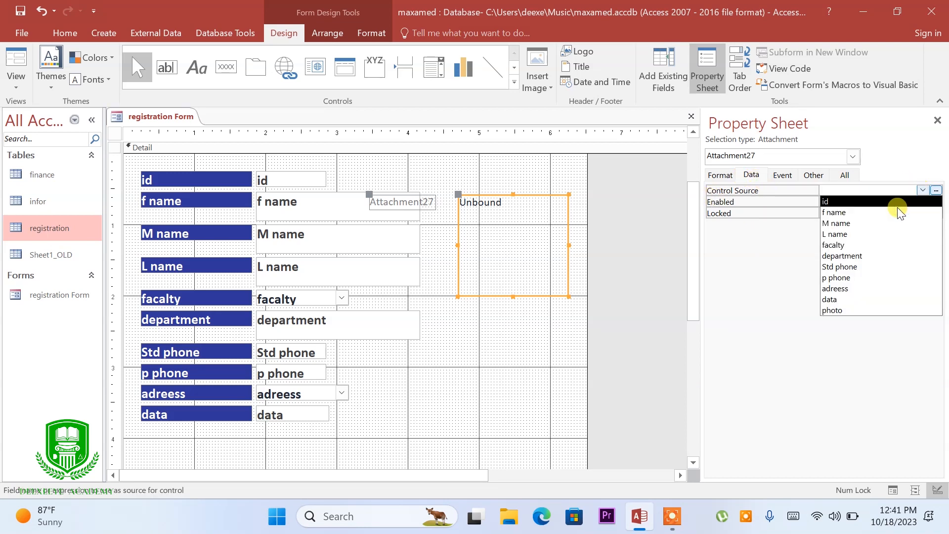
click(834, 310)
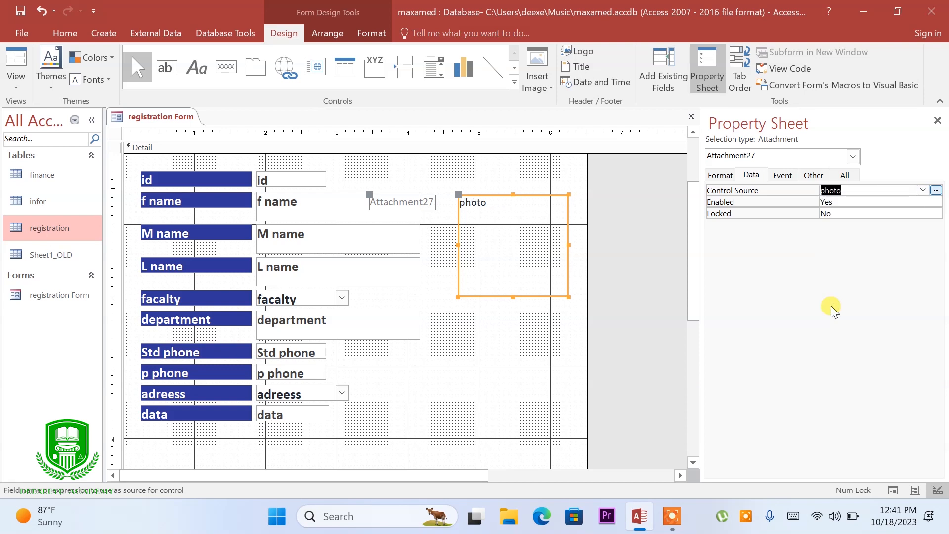
Delete the label attached to the photo attachment control
click(389, 204)
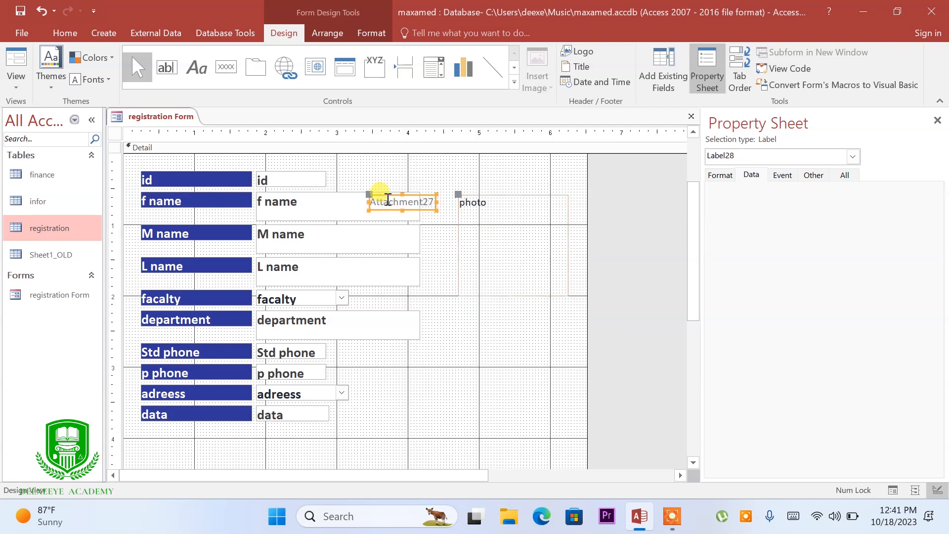
key(Delete)
click(561, 391)
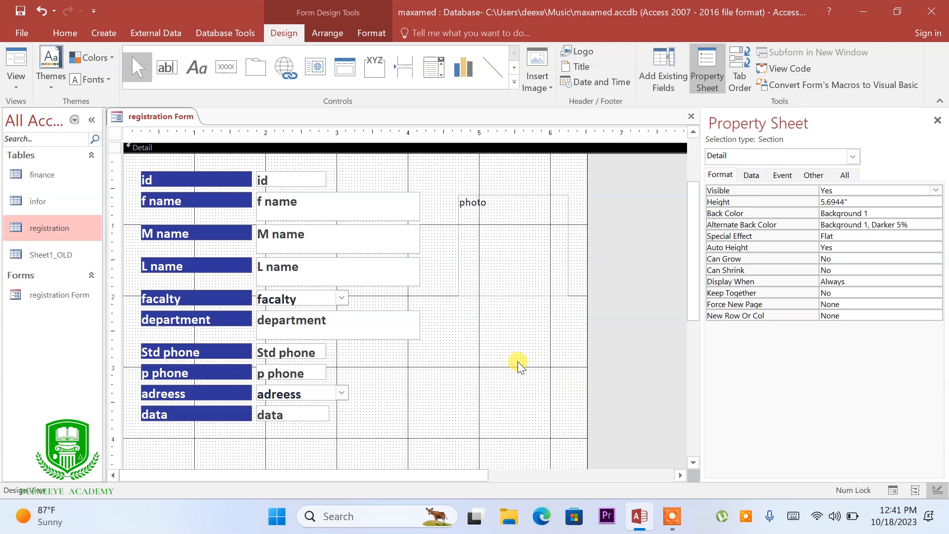
Set the Detail section's back color to dark red #903C39
click(447, 401)
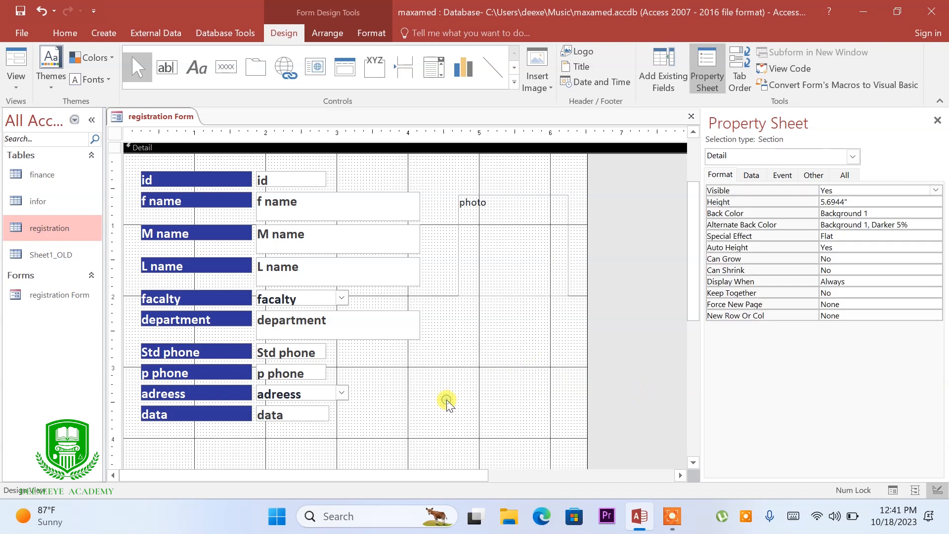
click(852, 156)
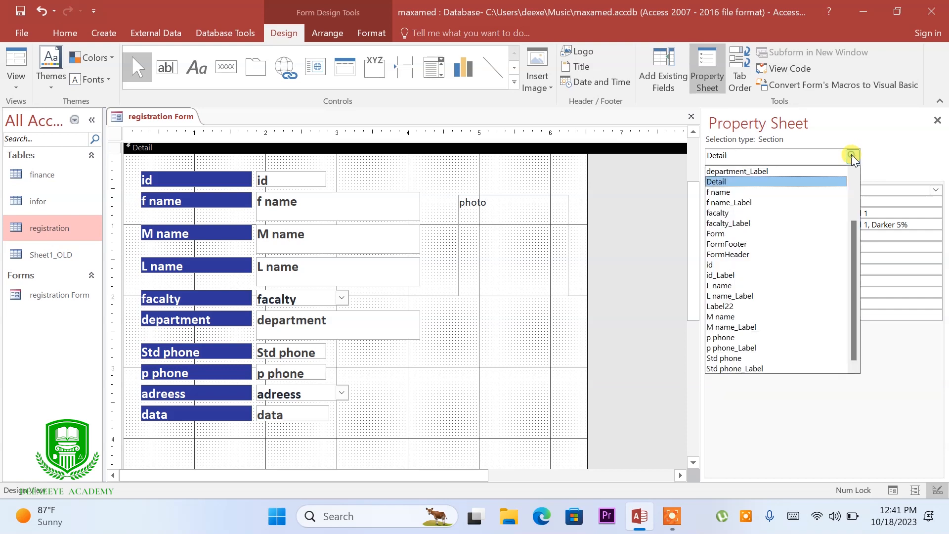
click(754, 183)
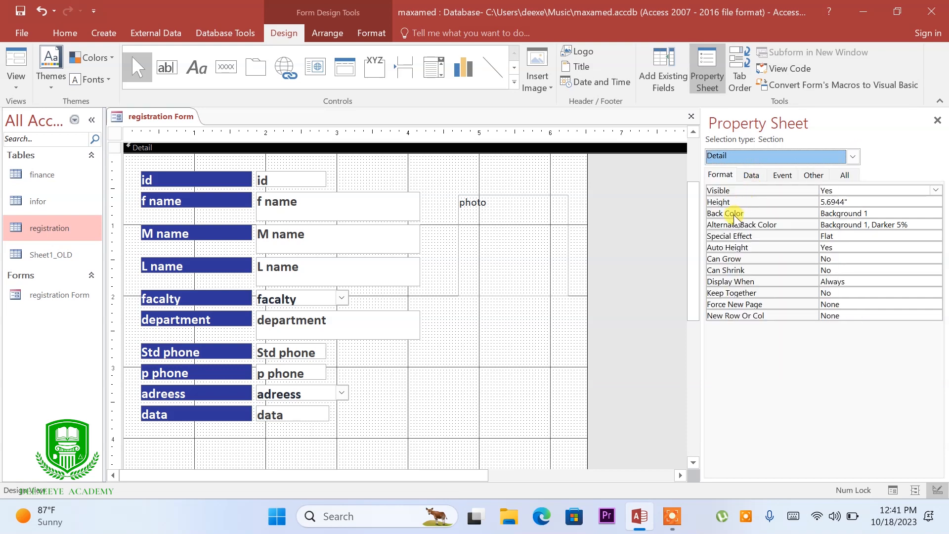
click(837, 213)
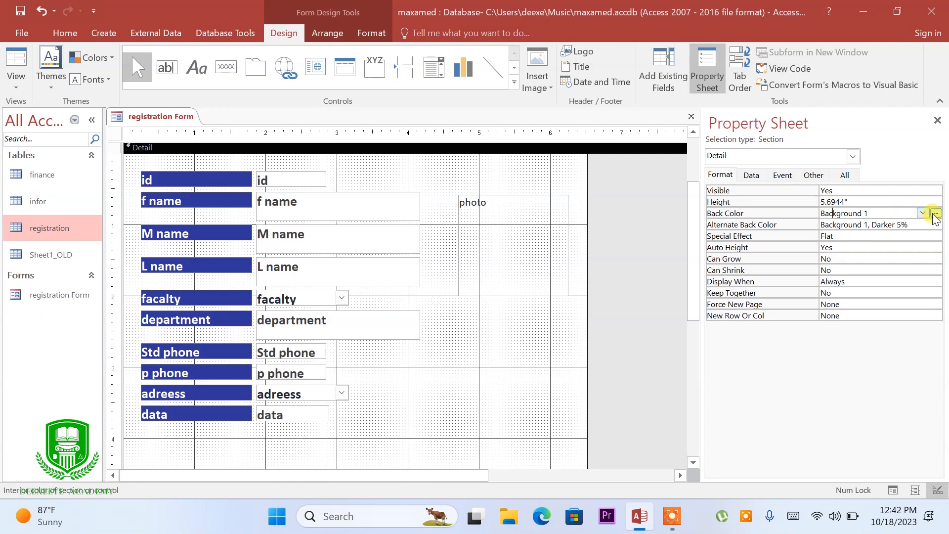
click(936, 215)
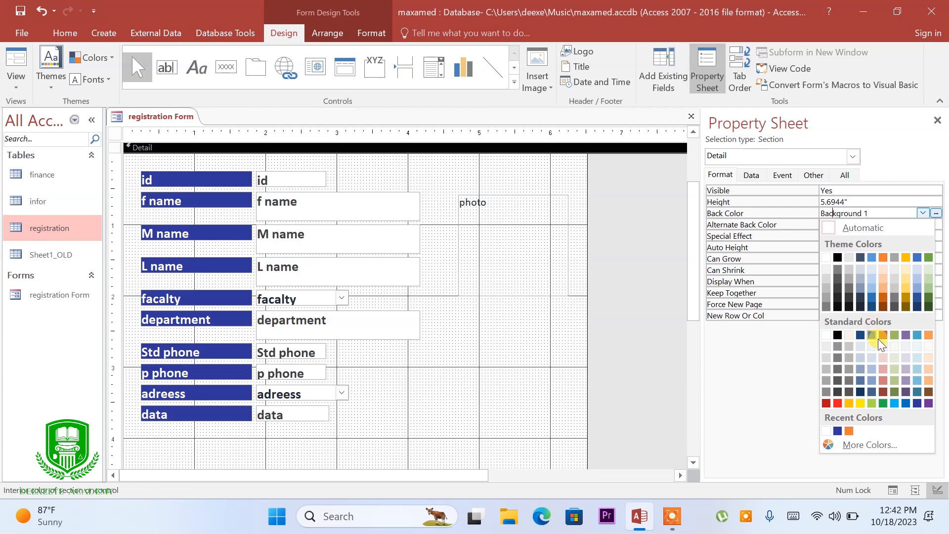
click(883, 393)
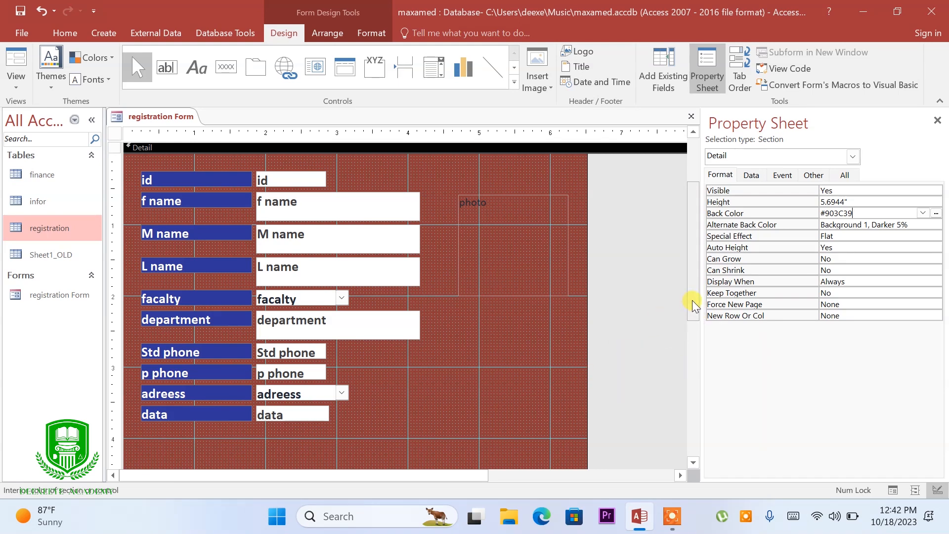
Shorten the Detail section to a height of about 5.08 inches and save the form
drag(697, 309, 685, 407)
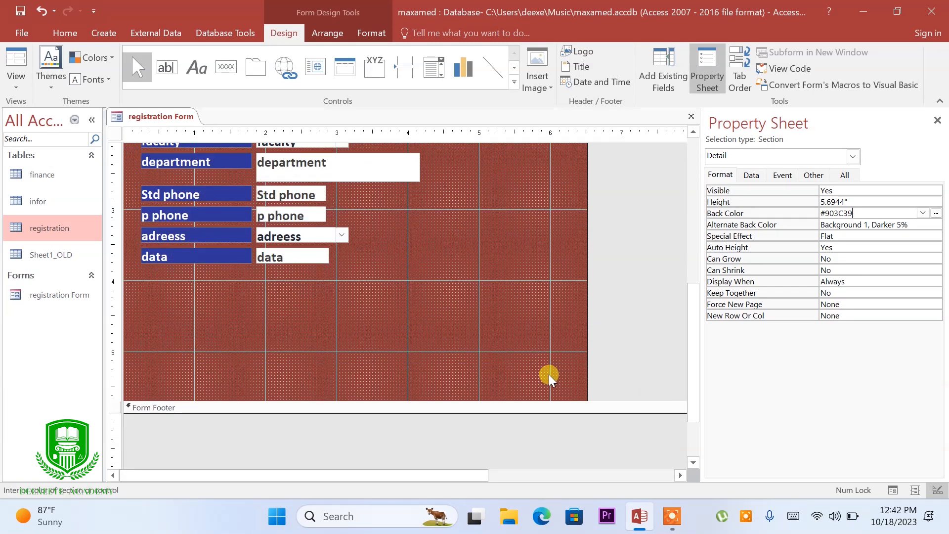
drag(537, 399, 536, 356)
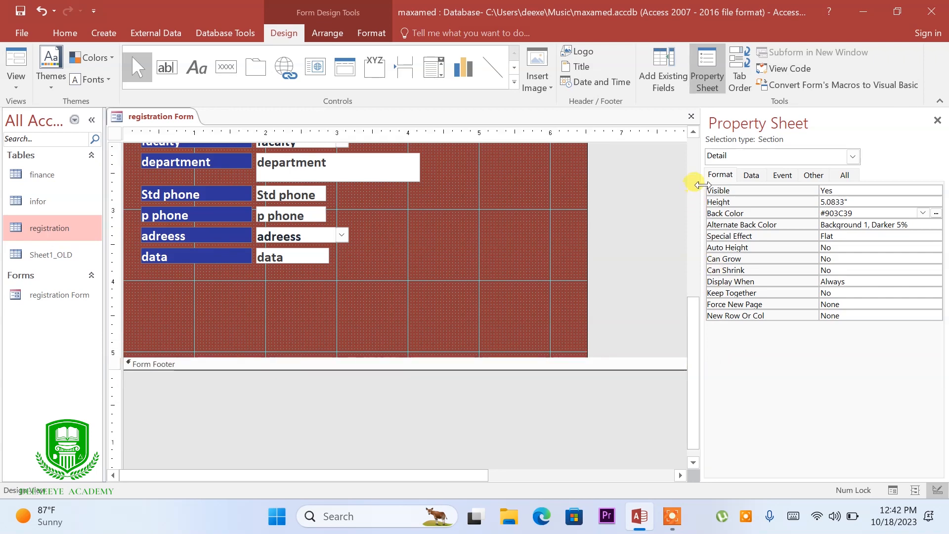
right_click(190, 118)
click(198, 127)
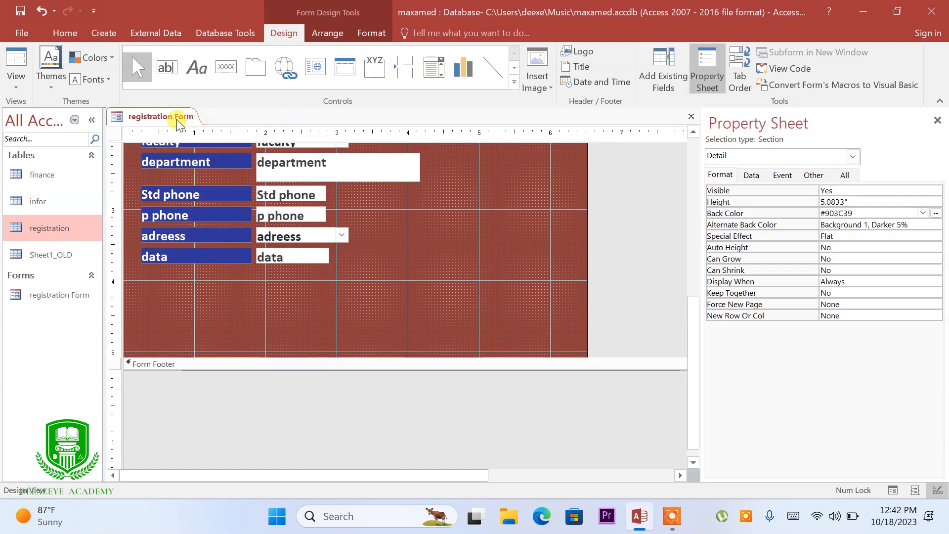
Switch the registration form to Form View and check its layout and the photo display
right_click(143, 121)
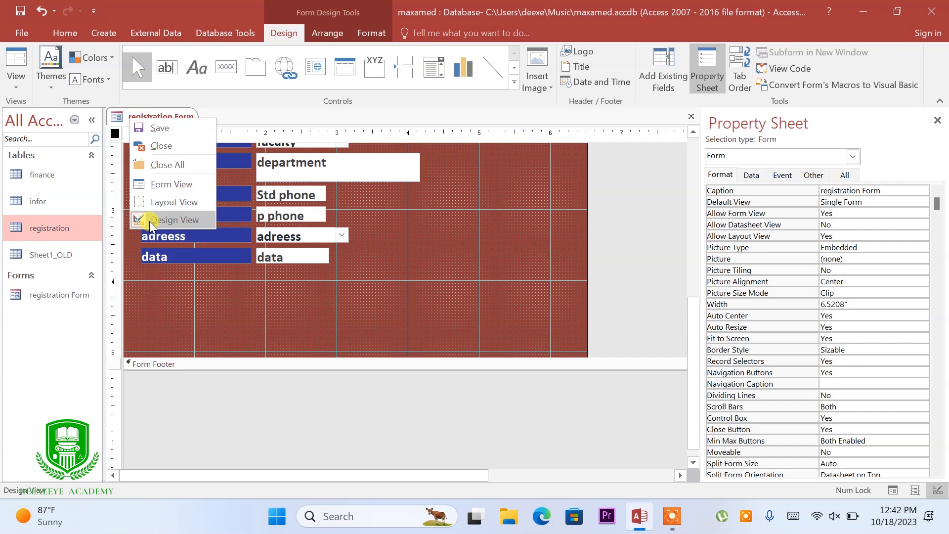
click(163, 186)
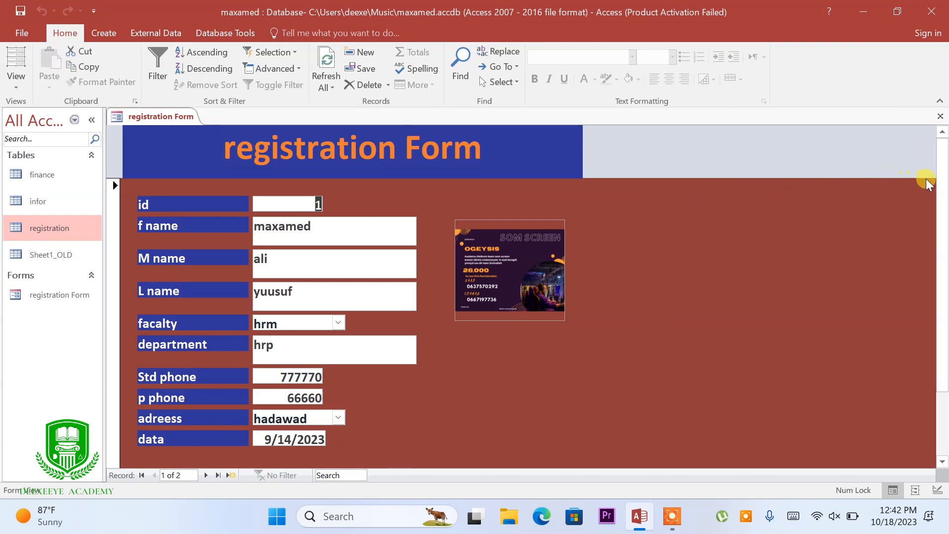
drag(938, 182, 939, 151)
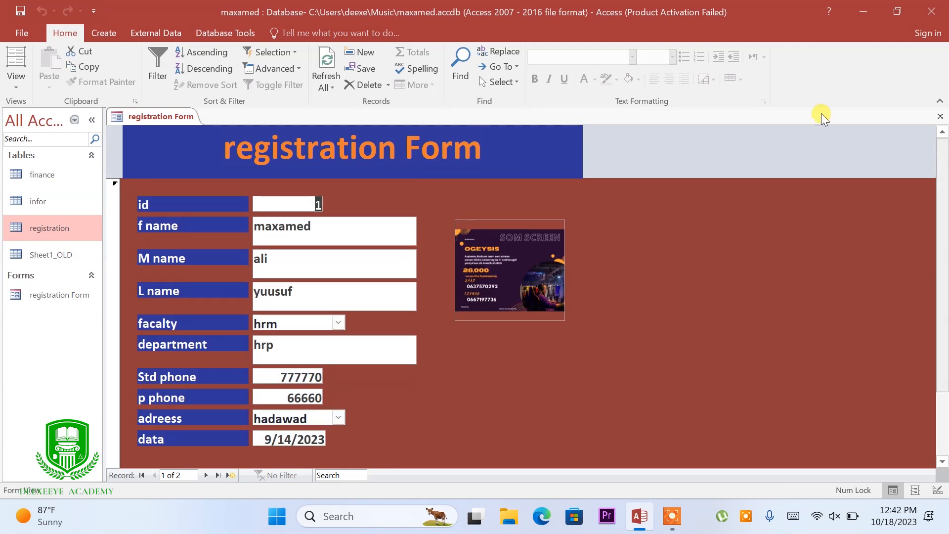
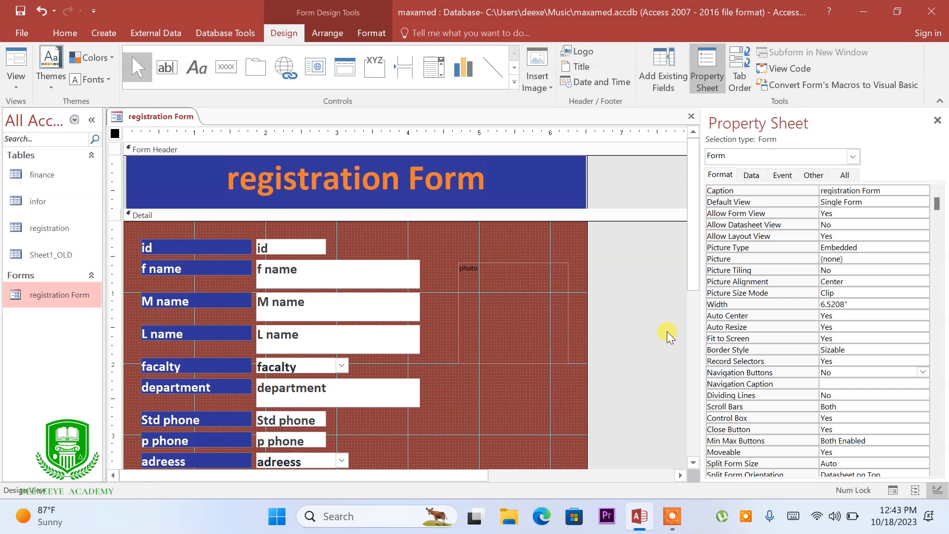
Draw a command button about 0.79 by 0.25 inches in the Detail section beside the adreess box
drag(696, 262, 672, 367)
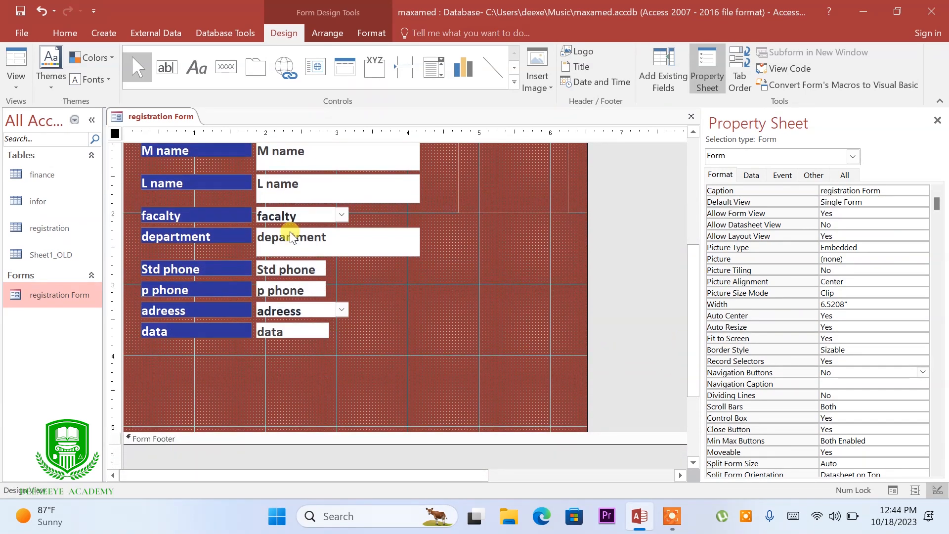
scroll(653, 294, up, 5)
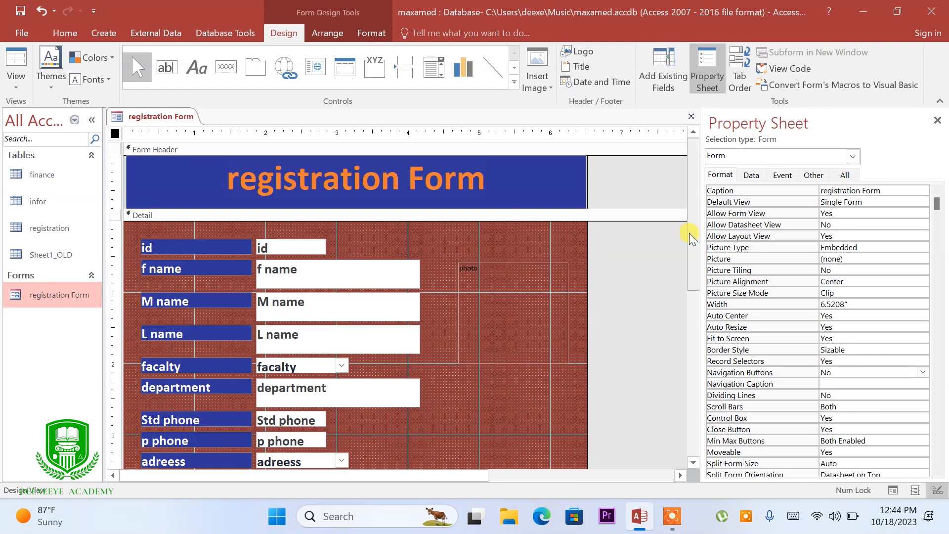
drag(689, 233, 690, 250)
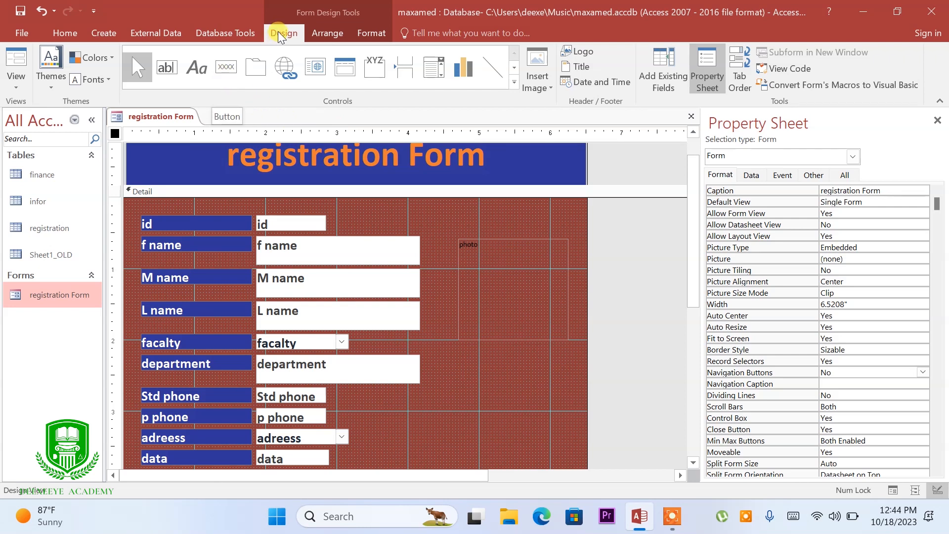
click(226, 69)
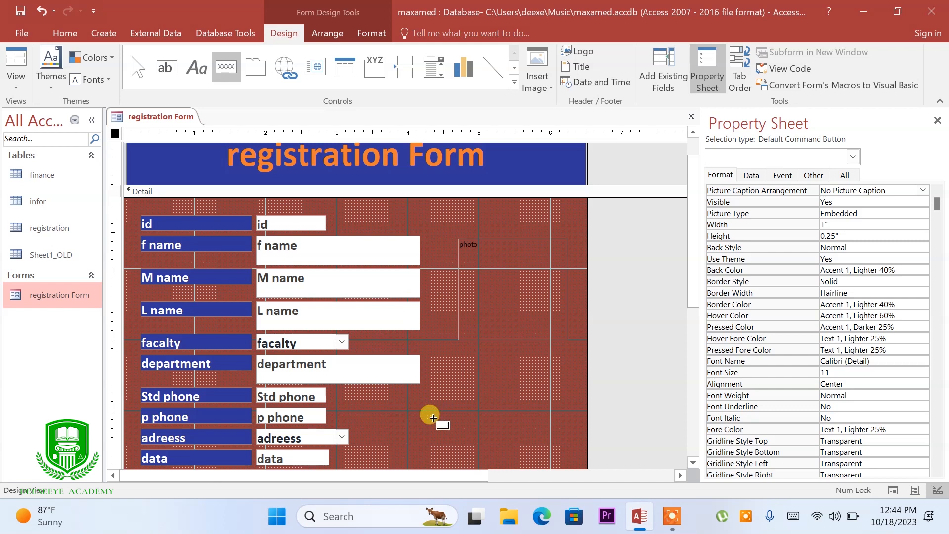
drag(412, 428, 467, 441)
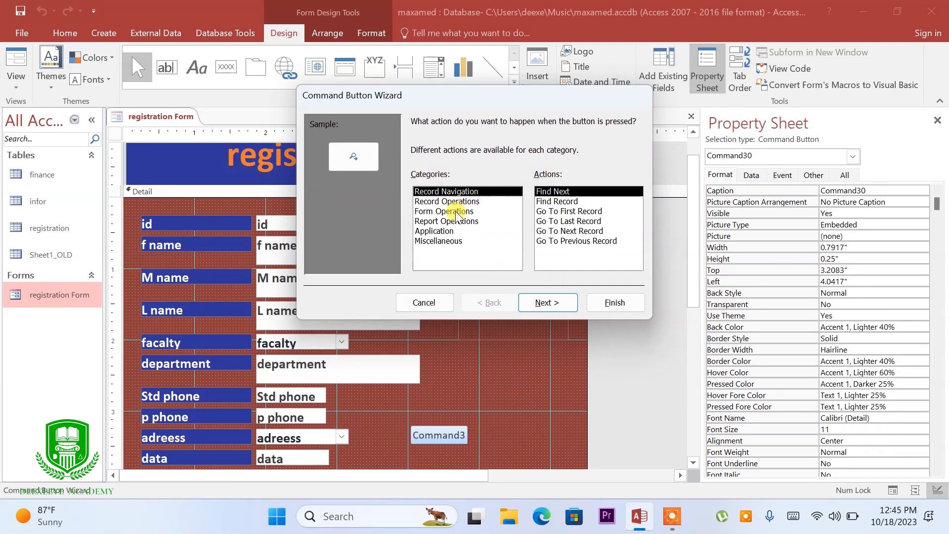
Assign the Save Record action from the Record Operations category to the new command button
click(432, 201)
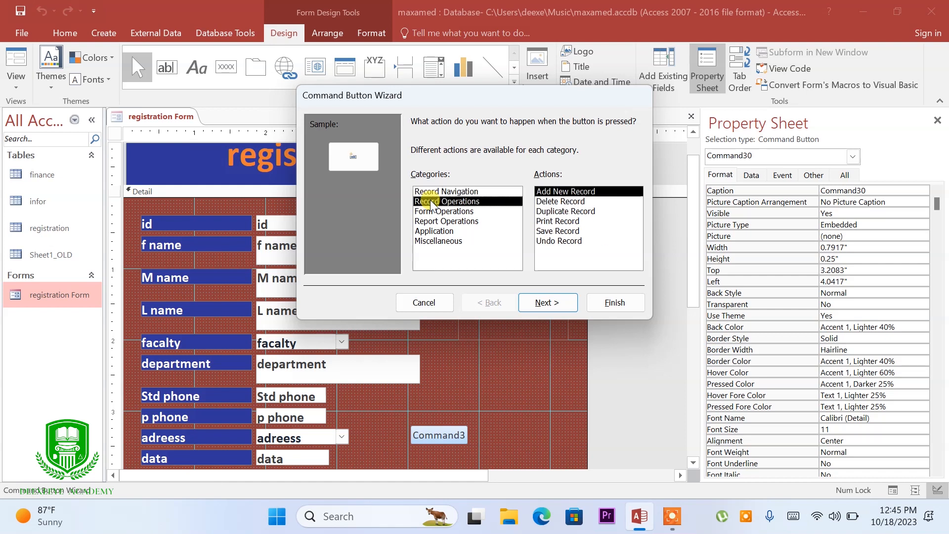
click(545, 233)
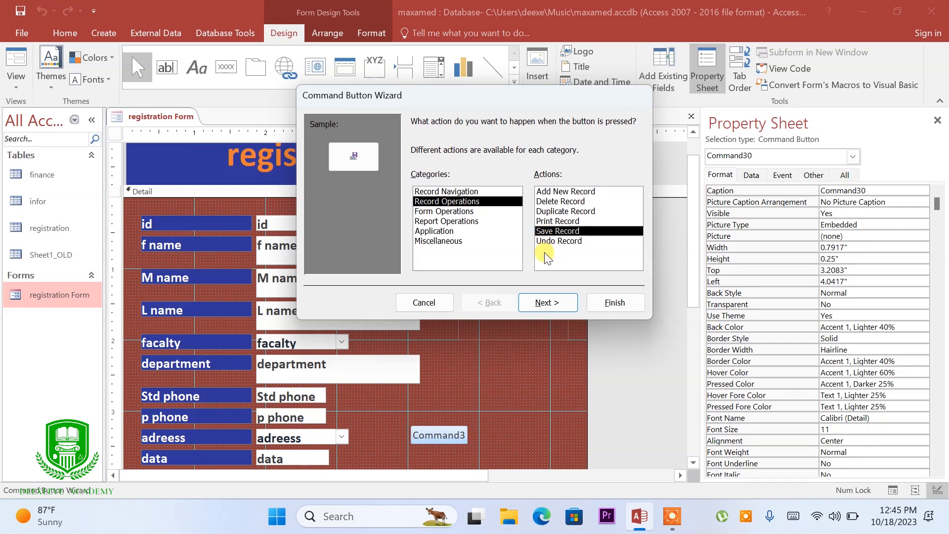
click(543, 310)
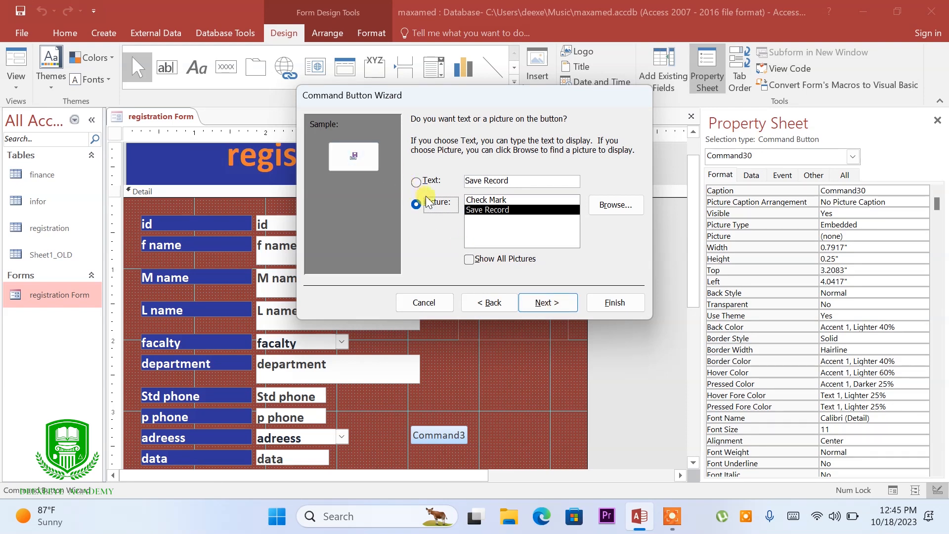
Show the text Save Record on the new button, complete the wizard, and move the button to about 3.75 inches left and 3.375 inches top
click(415, 183)
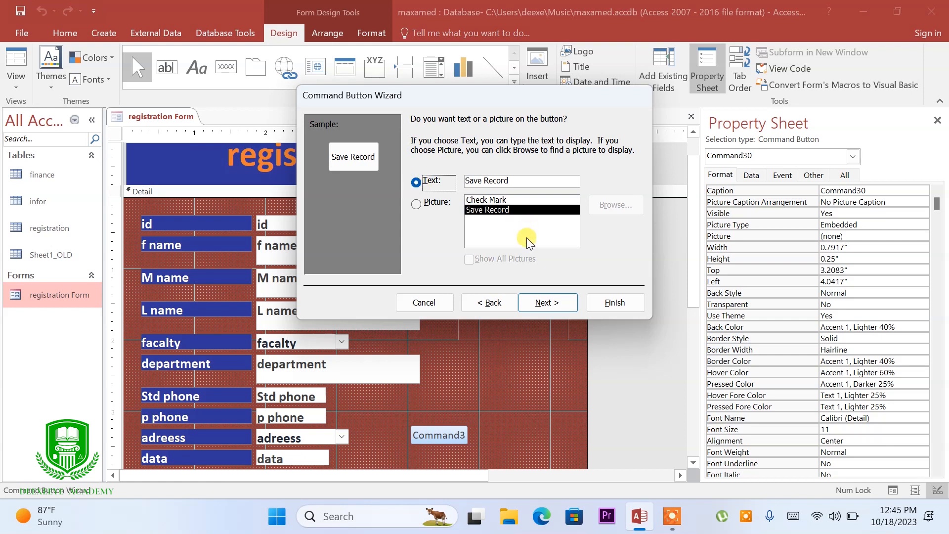
click(546, 303)
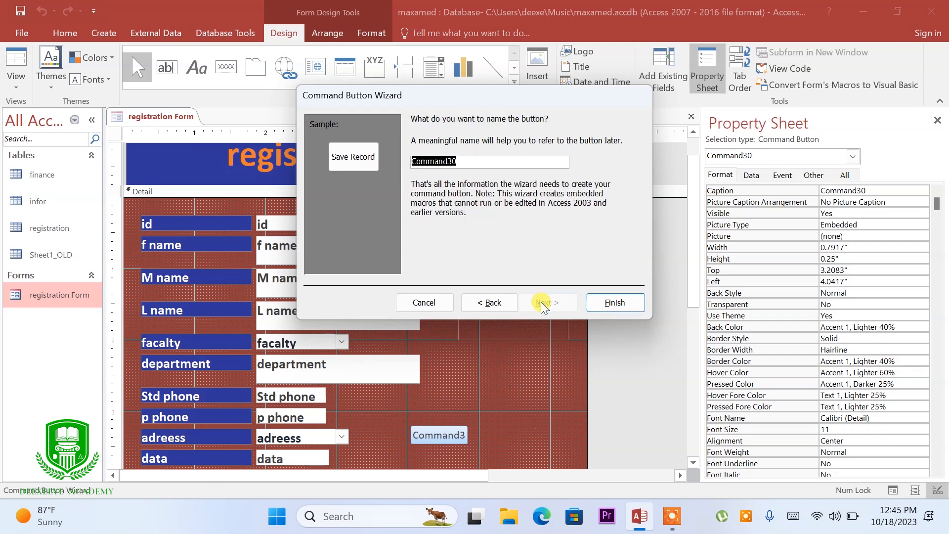
click(595, 304)
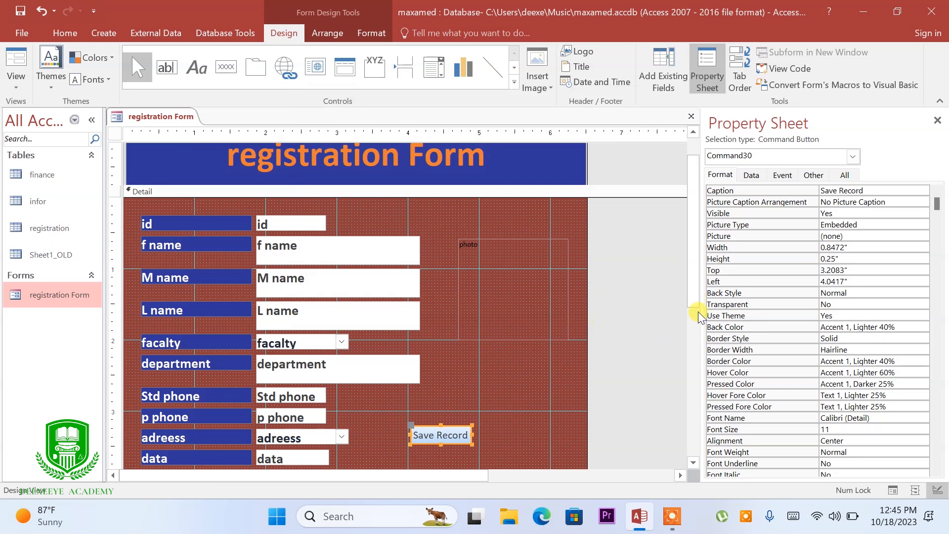
drag(688, 292, 681, 377)
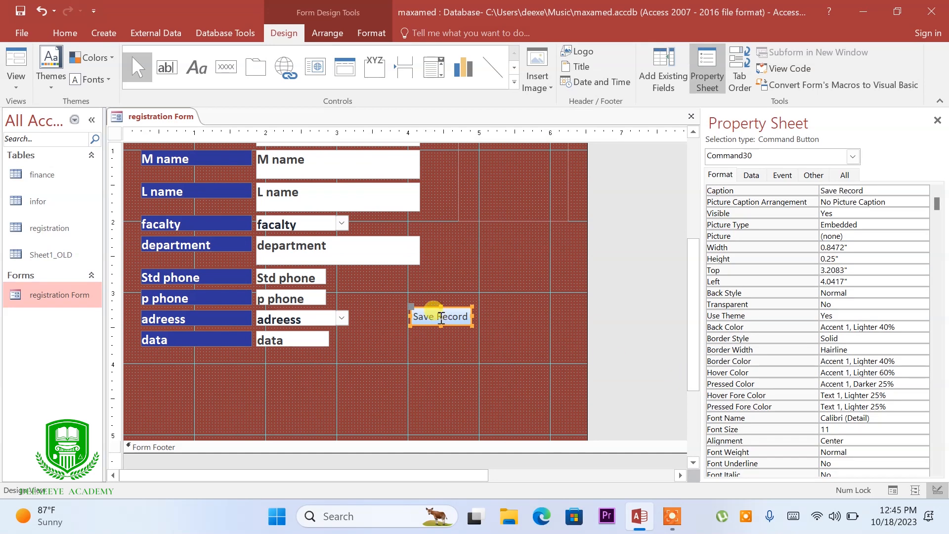
drag(455, 311, 431, 317)
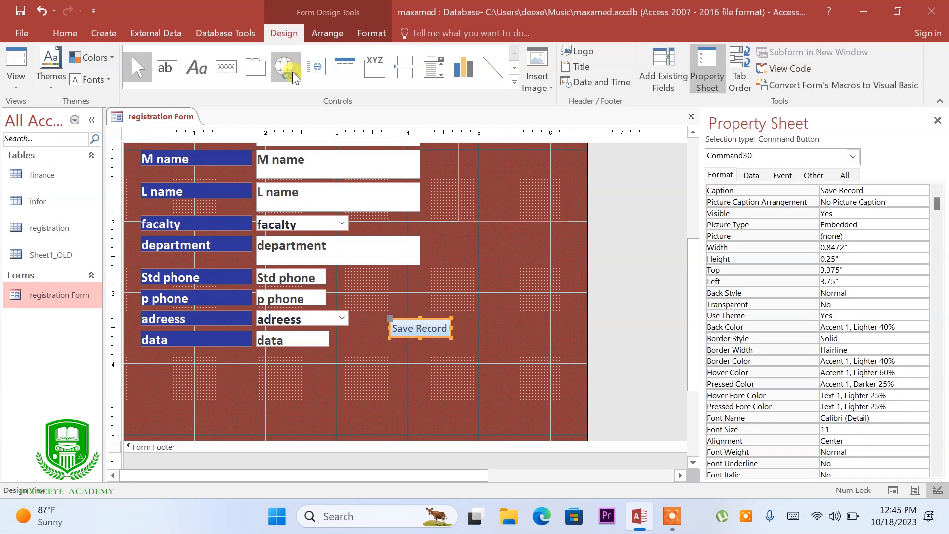
Draw a command button about 0.79 by 0.21 inches below Save Record and assign it the Delete Record action from Record Operations
click(236, 69)
drag(390, 346, 445, 362)
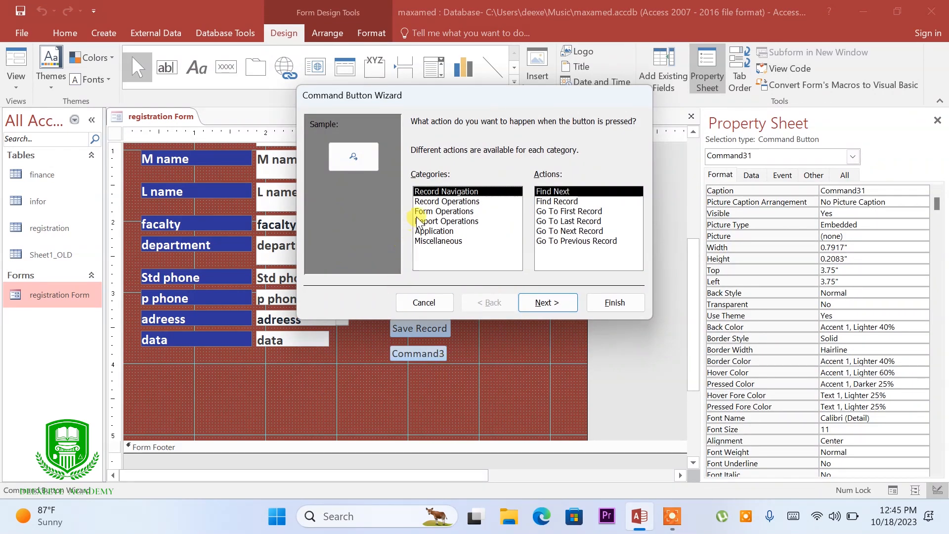
click(424, 202)
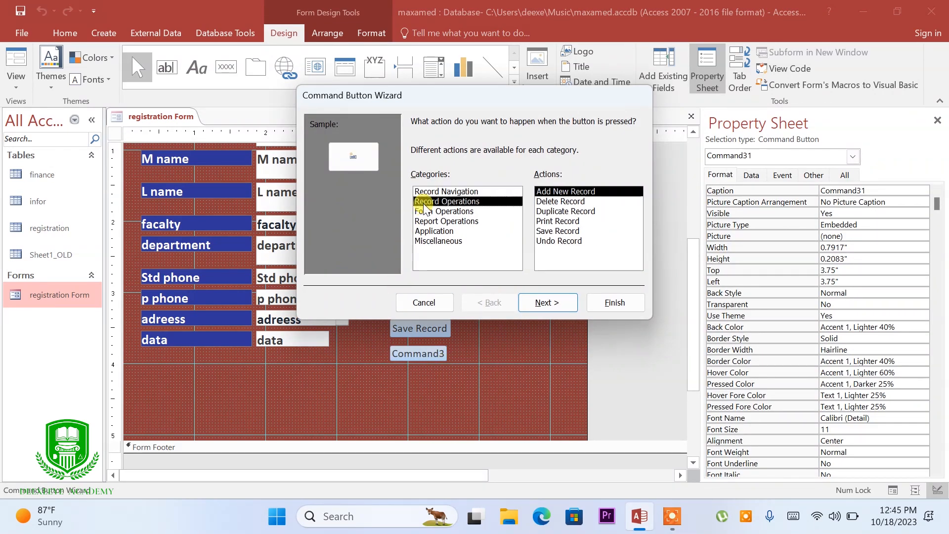
click(550, 203)
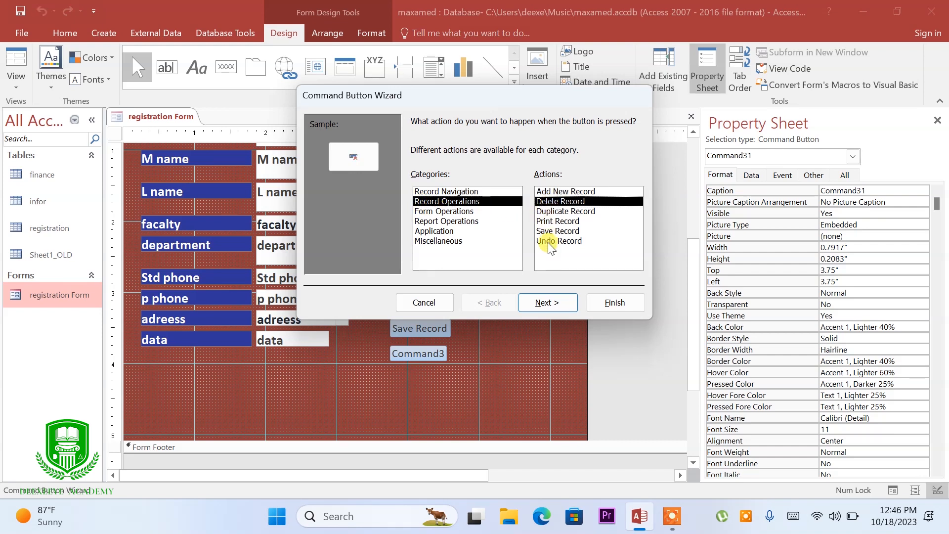
click(543, 302)
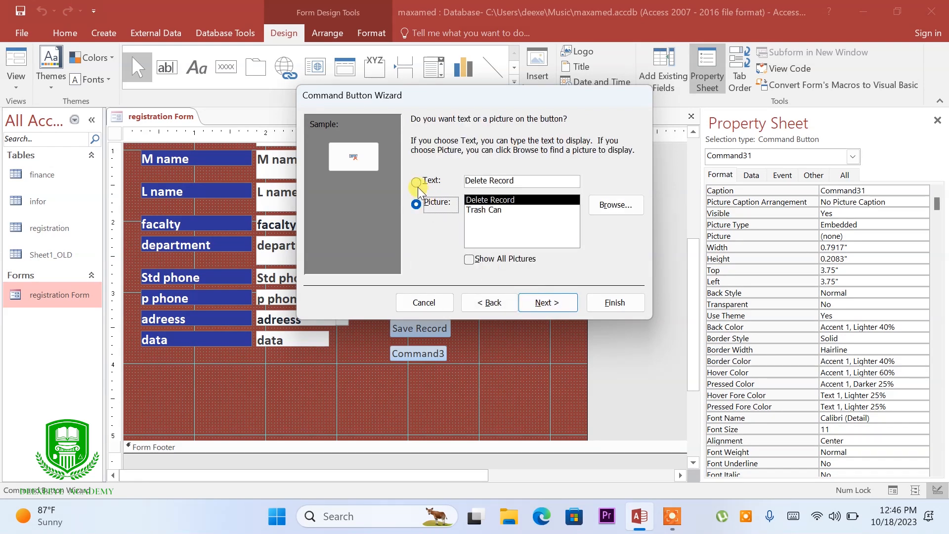
Show the text Delete Record instead of a picture on the new button and complete the wizard
click(416, 182)
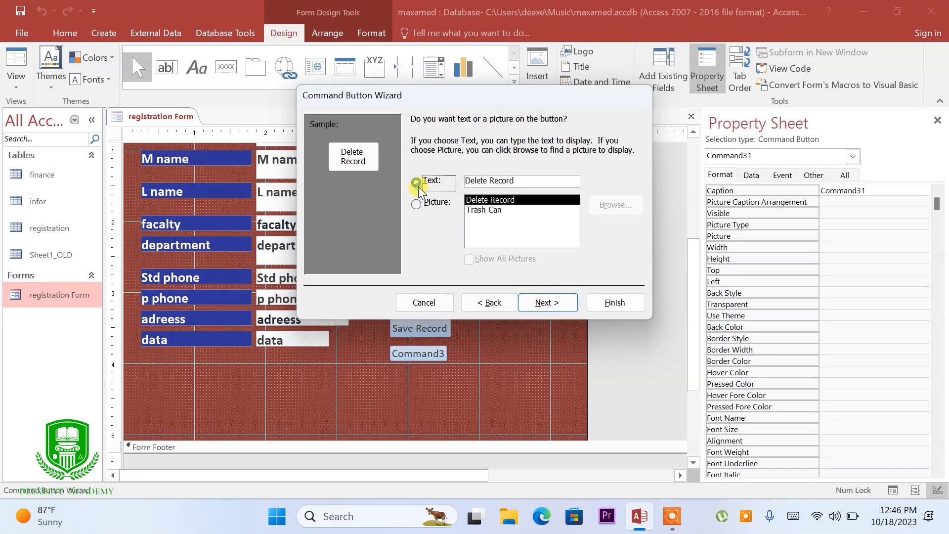
click(540, 304)
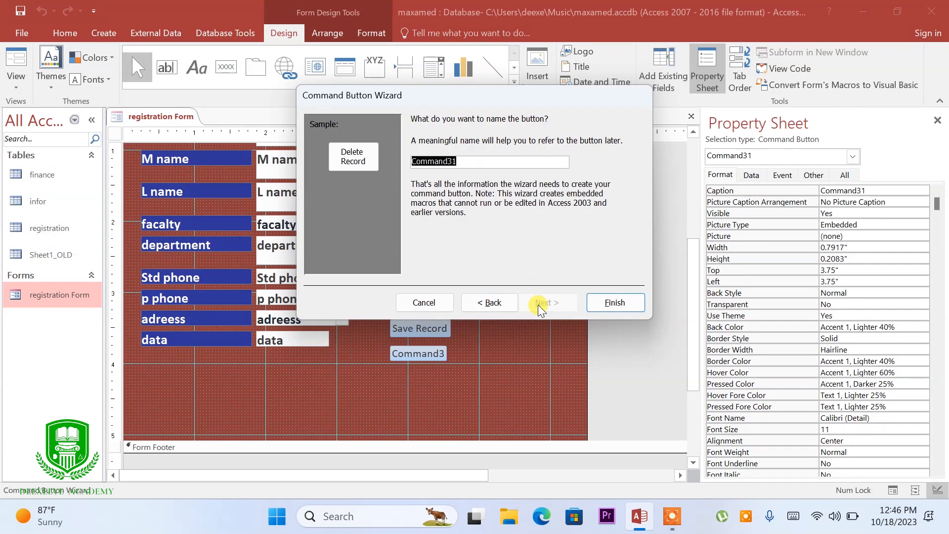
click(604, 303)
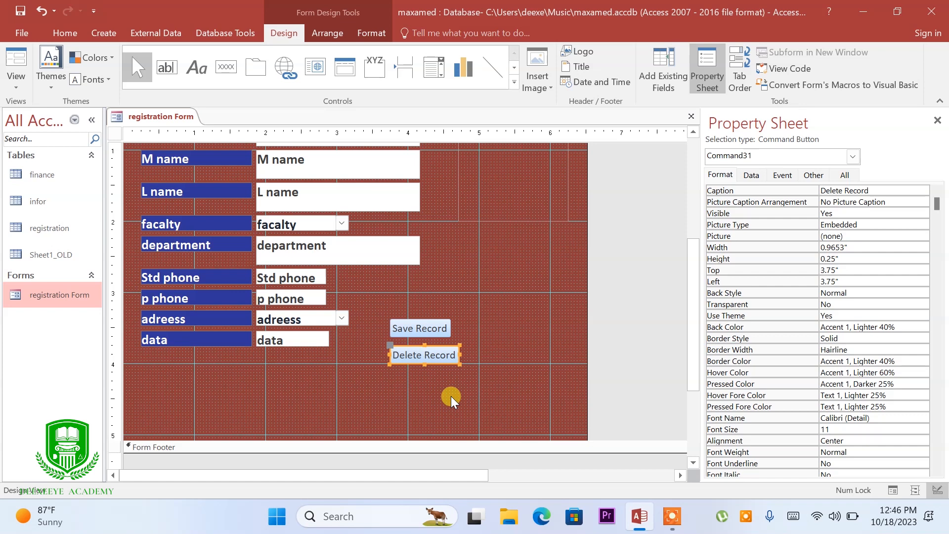
Shift the Delete Record button slightly to the left beneath the Save Record button
click(675, 469)
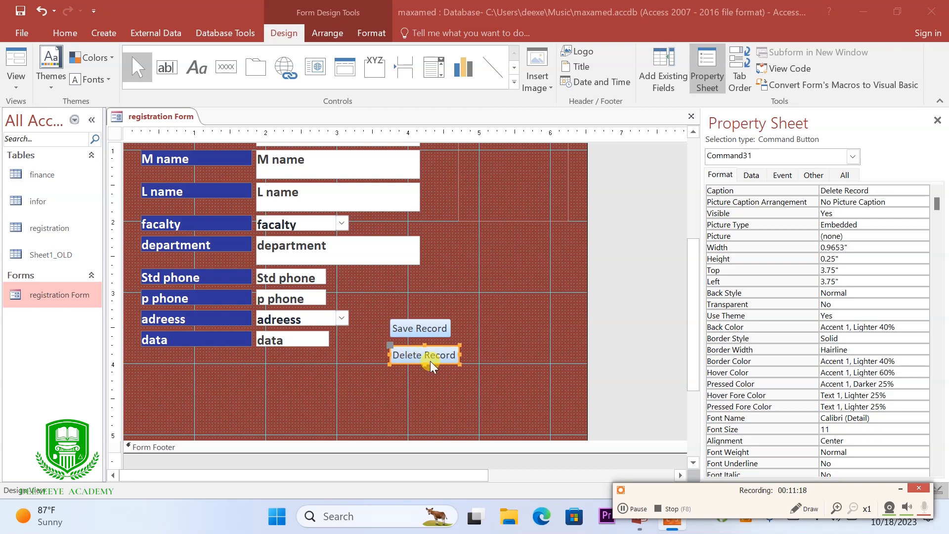
click(443, 376)
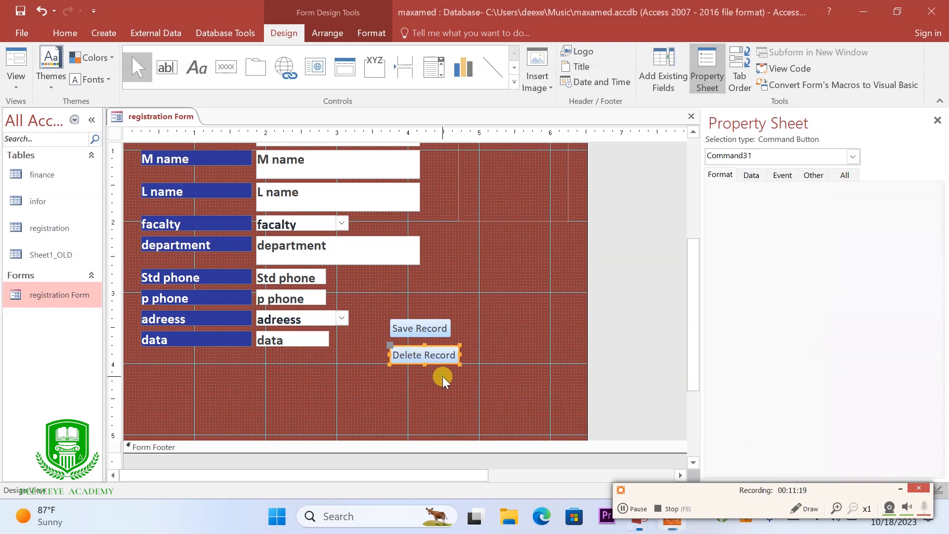
click(423, 357)
click(423, 356)
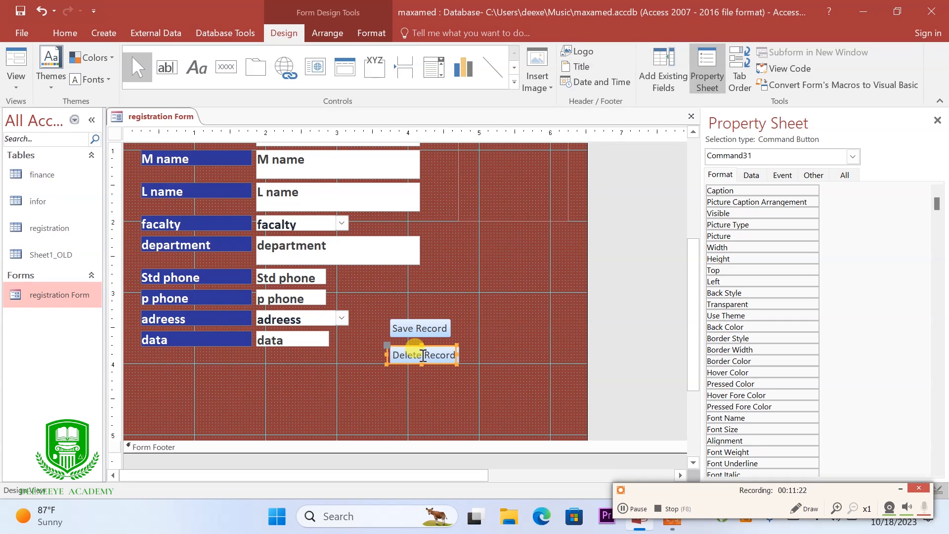
Widen the Save Record button to about 0.92 inches
click(435, 329)
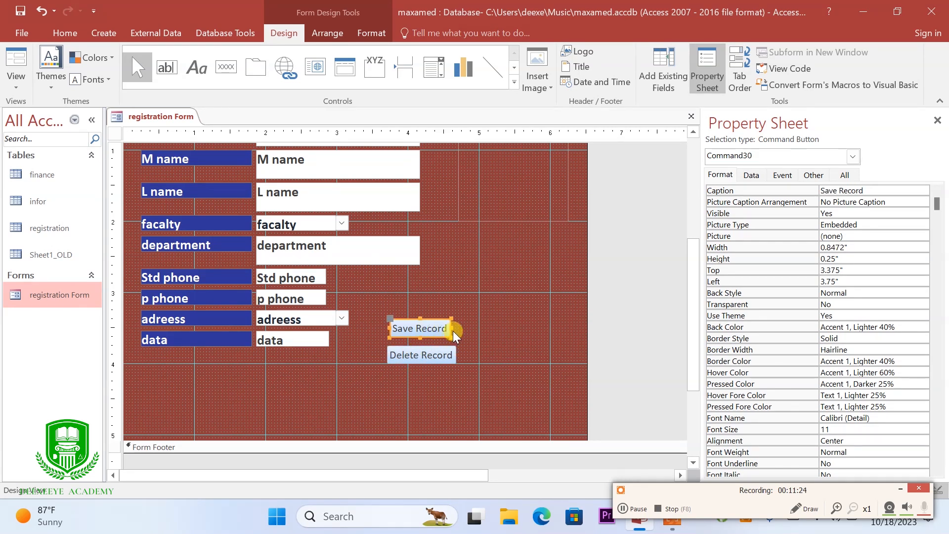
drag(451, 328, 456, 328)
click(435, 376)
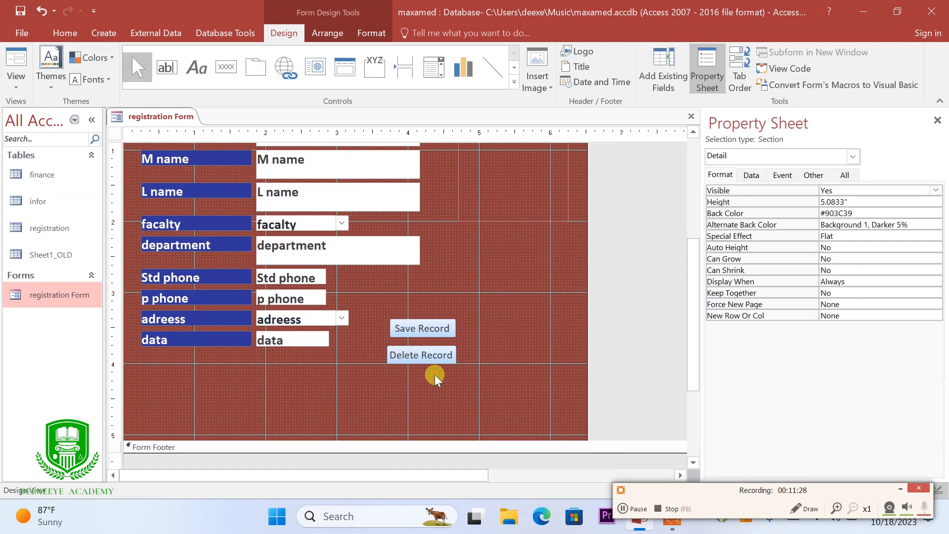
Move the Delete Record button directly beneath Save Record, at about 3.75 inches left and 3.67 inches top
click(427, 355)
click(428, 356)
drag(429, 356, 428, 359)
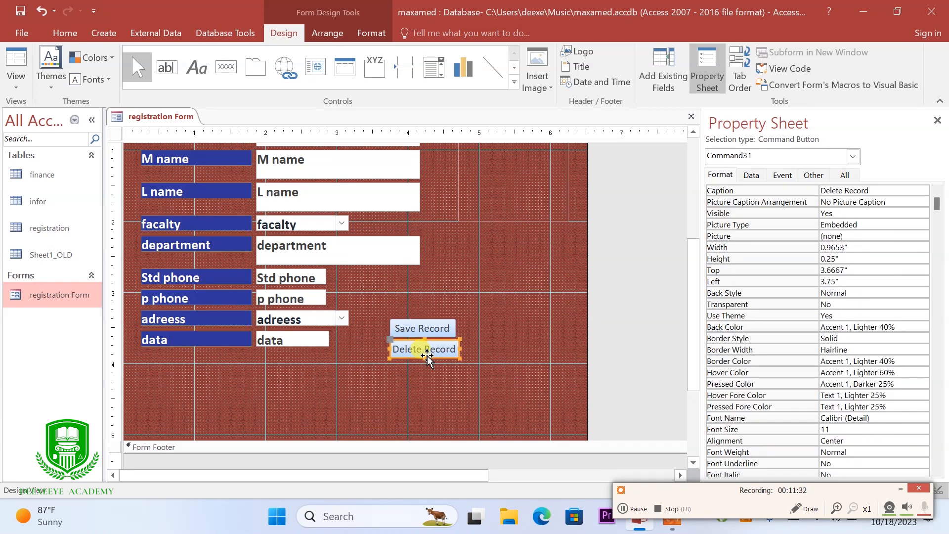
click(435, 387)
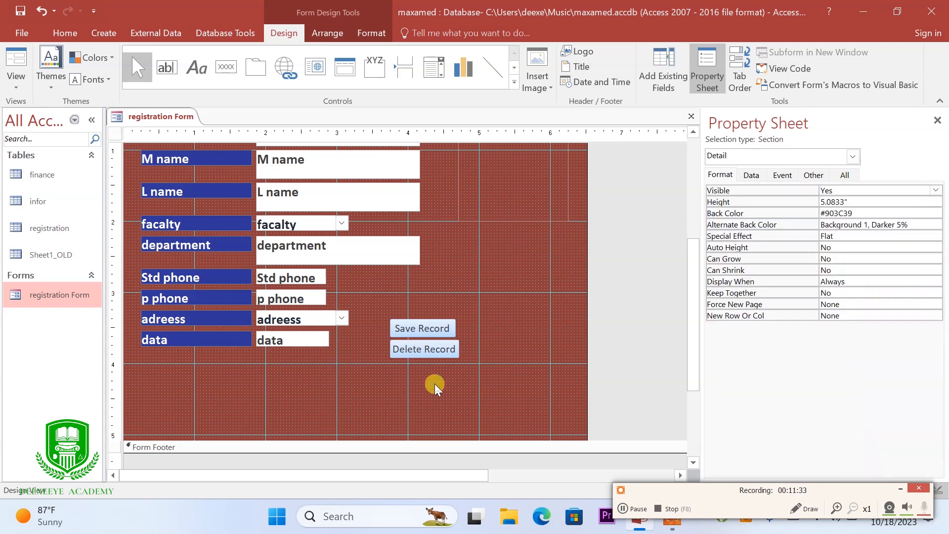
Widen the Save Record button to about 0.96 inches so it nearly matches the Delete Record button
click(444, 326)
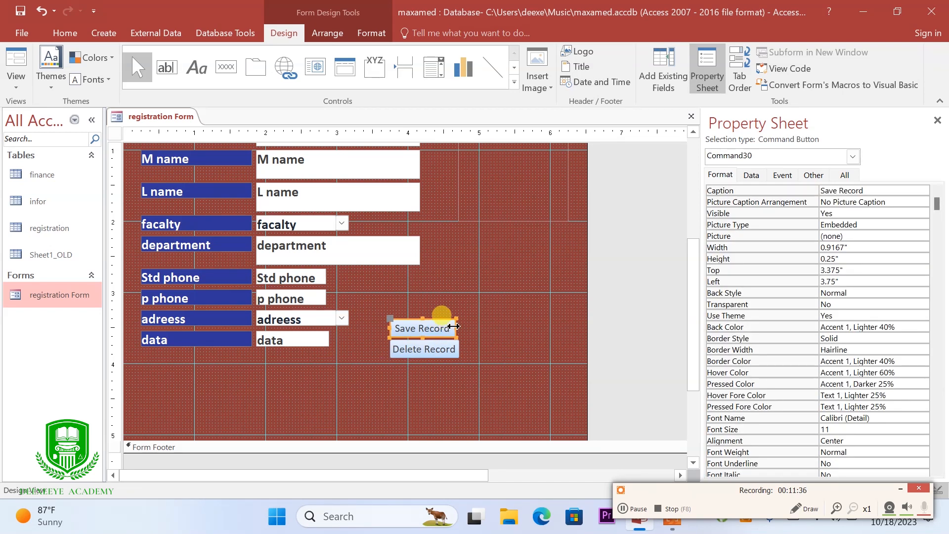
drag(454, 326, 458, 327)
click(464, 381)
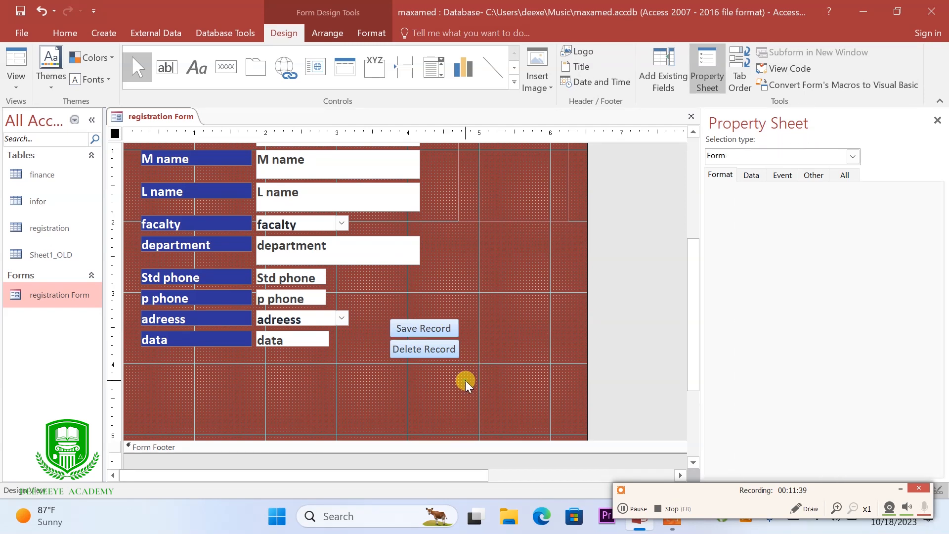
Set the Save Record button's Back Color to green, #22B14C
click(434, 328)
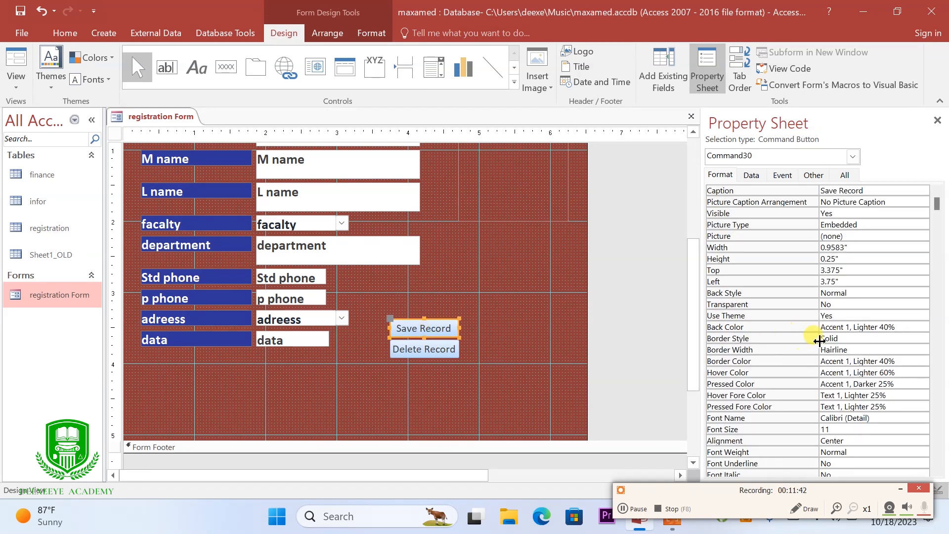
click(723, 328)
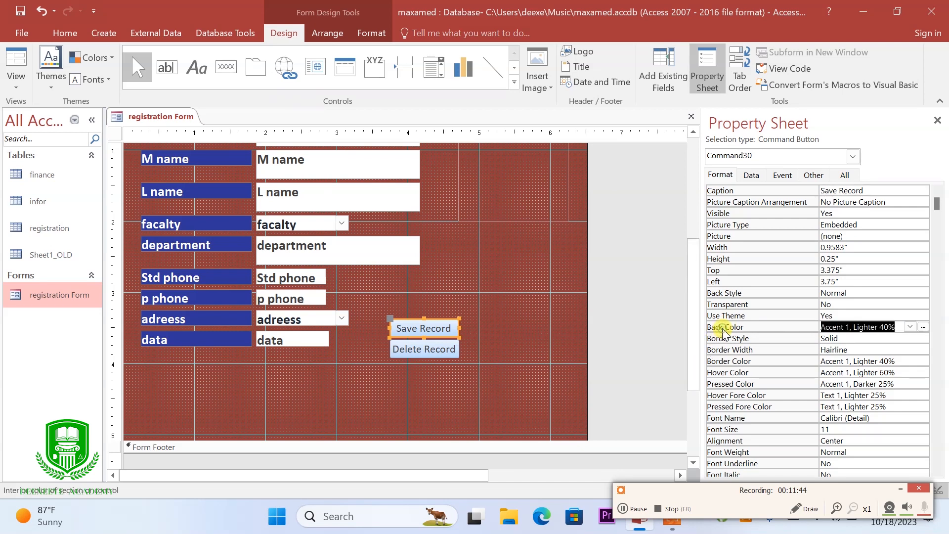
click(921, 326)
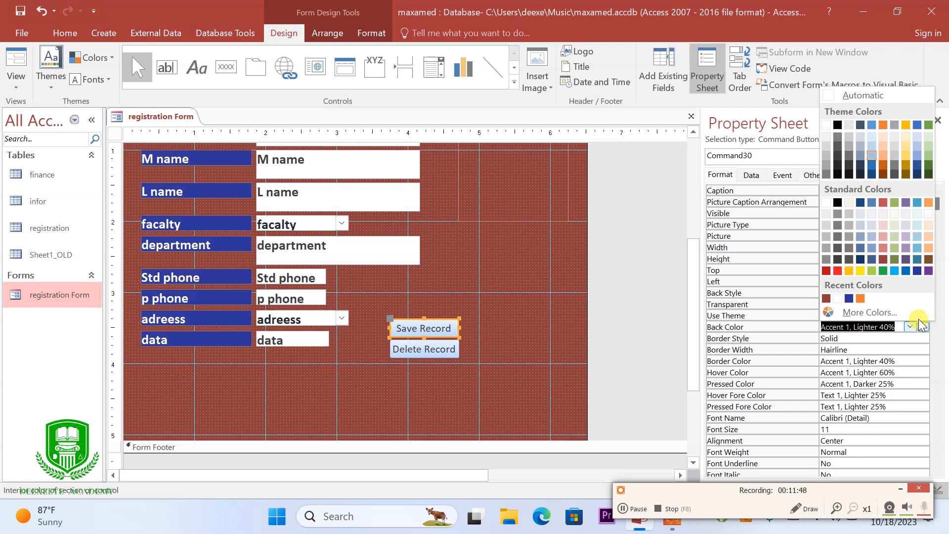
click(882, 271)
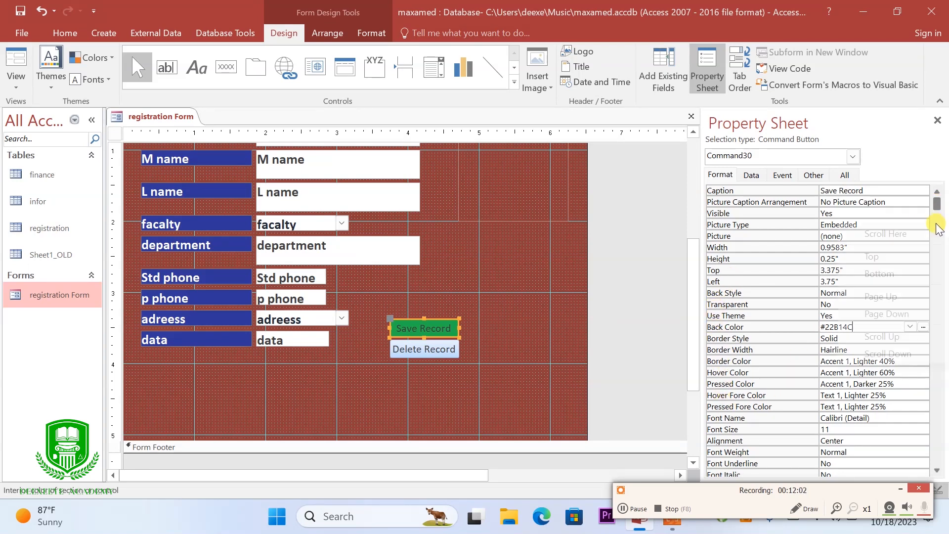
Set the Save Record button's Fore Color to white, Background 1
right_click(938, 206)
key(Escape)
drag(937, 206, 941, 237)
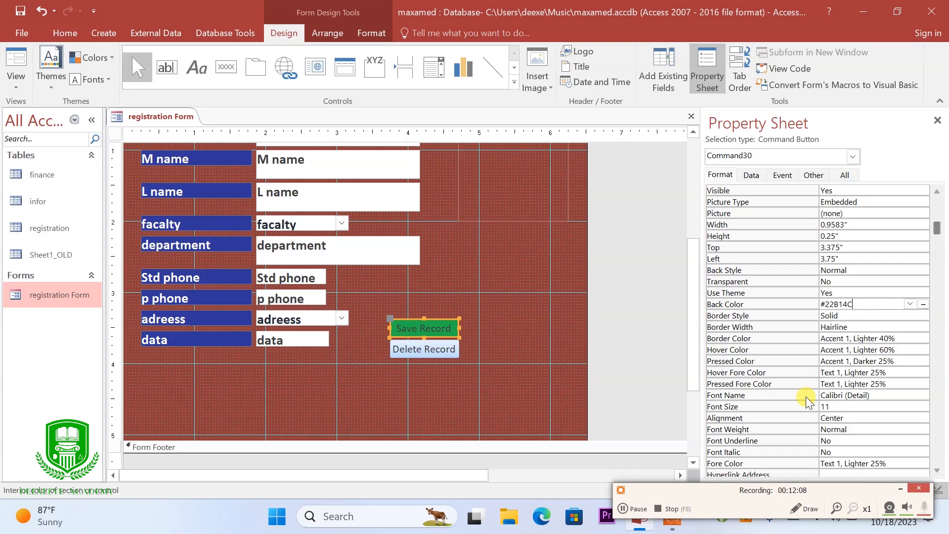
click(752, 465)
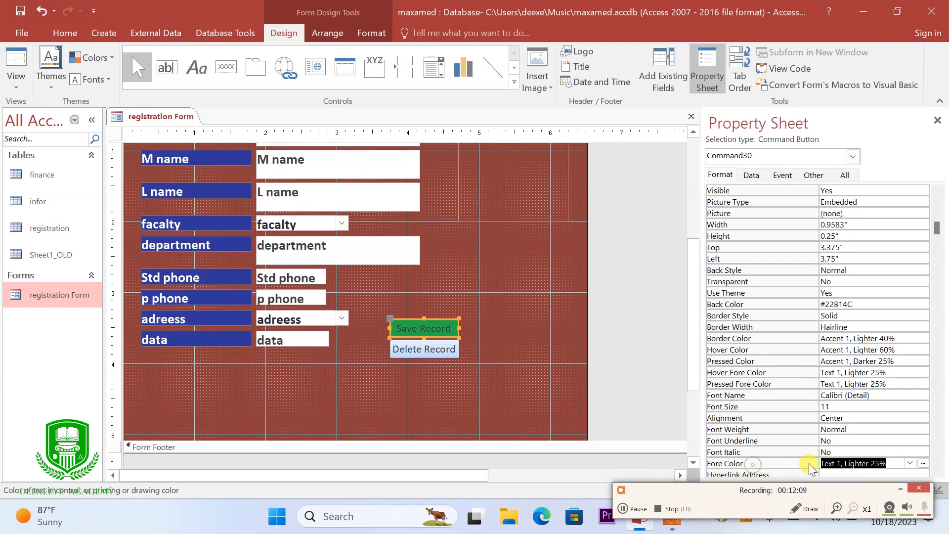
click(910, 463)
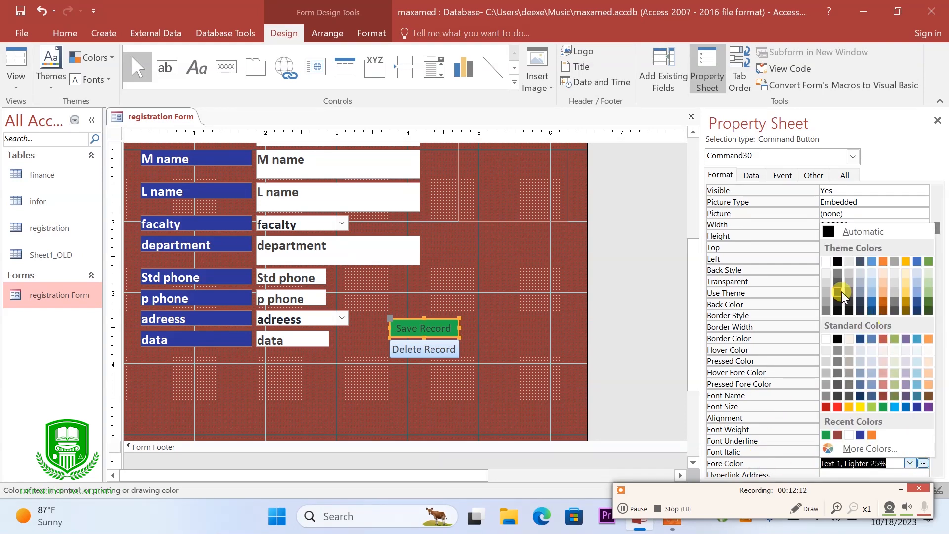
click(829, 261)
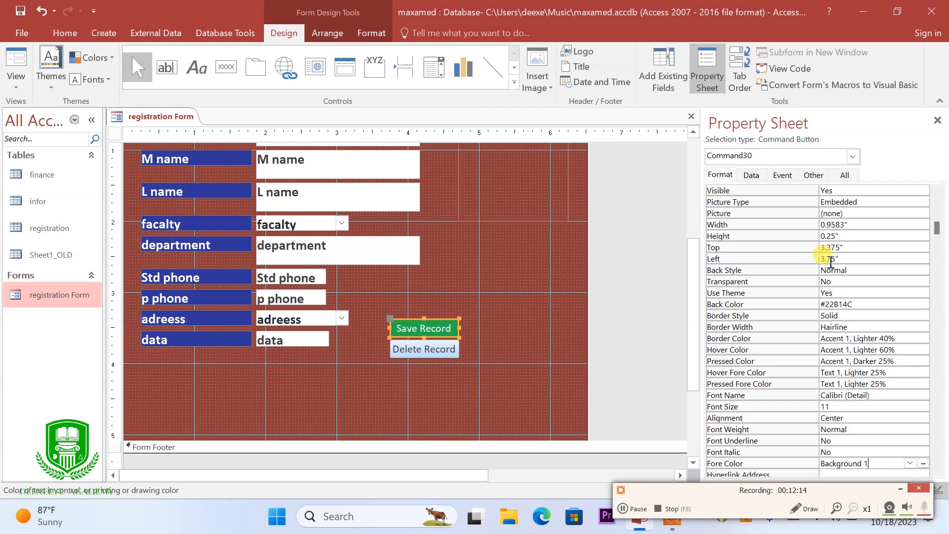
click(526, 367)
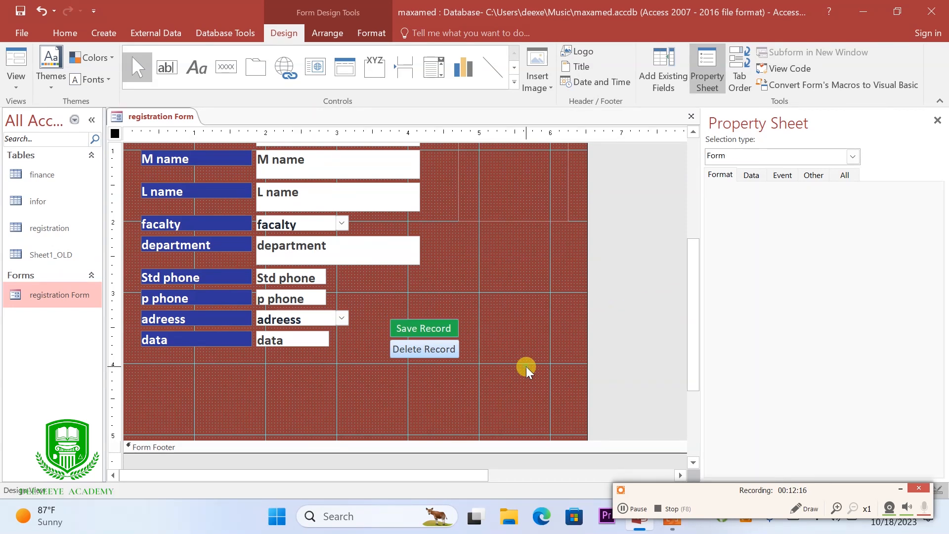
Format the Delete Record button with a red background and bold white text
click(406, 341)
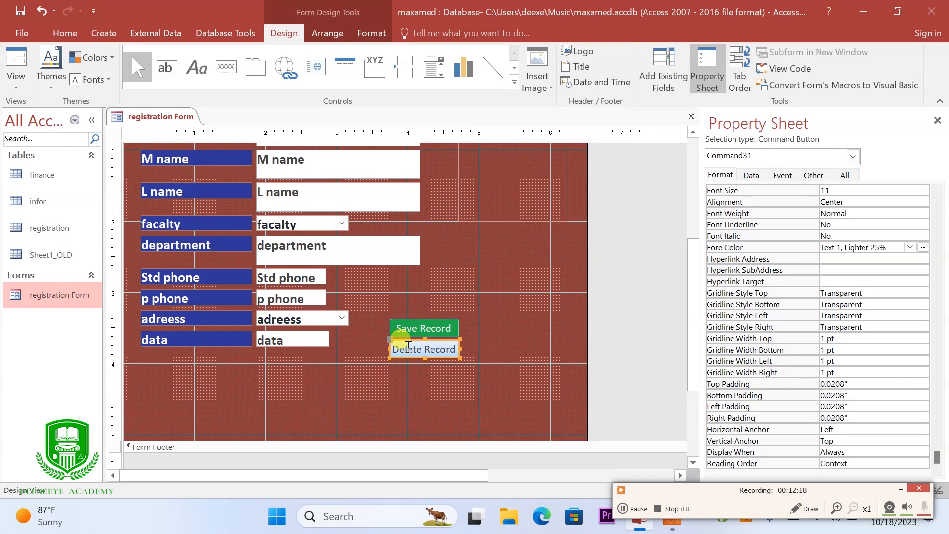
click(64, 33)
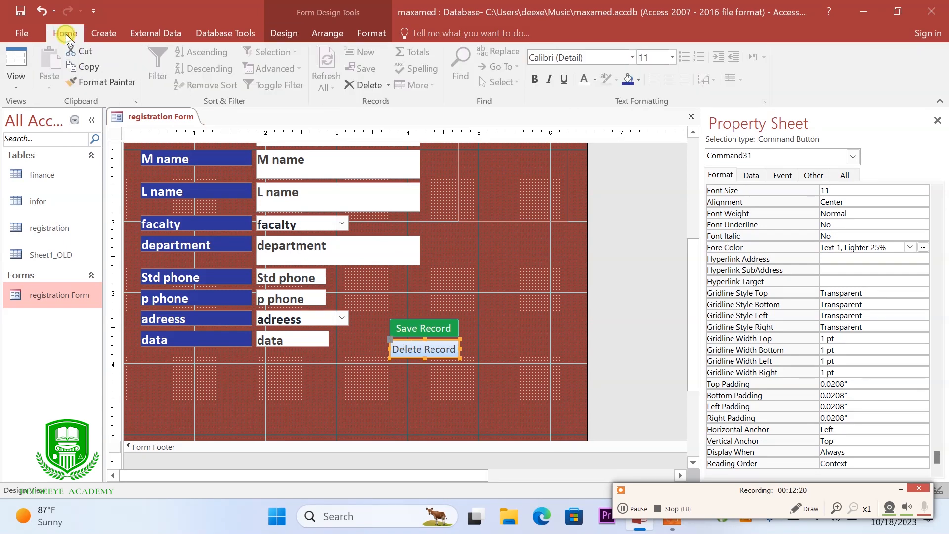
click(637, 79)
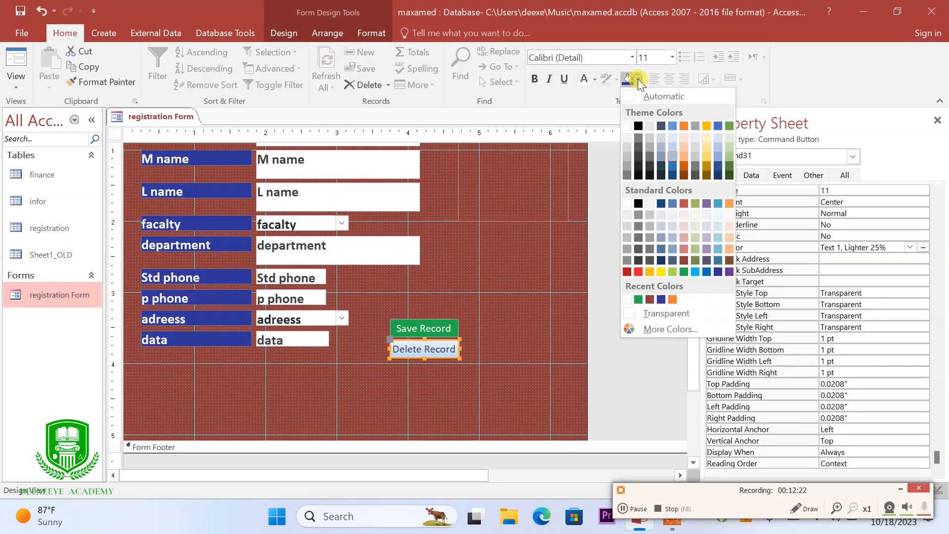
click(639, 273)
click(585, 84)
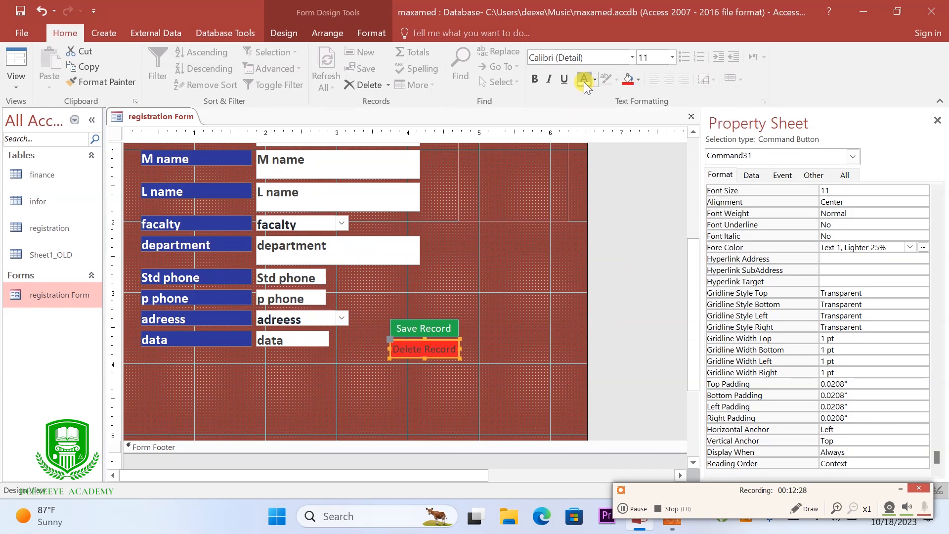
click(534, 79)
Make the Save Record button's text bold
click(431, 326)
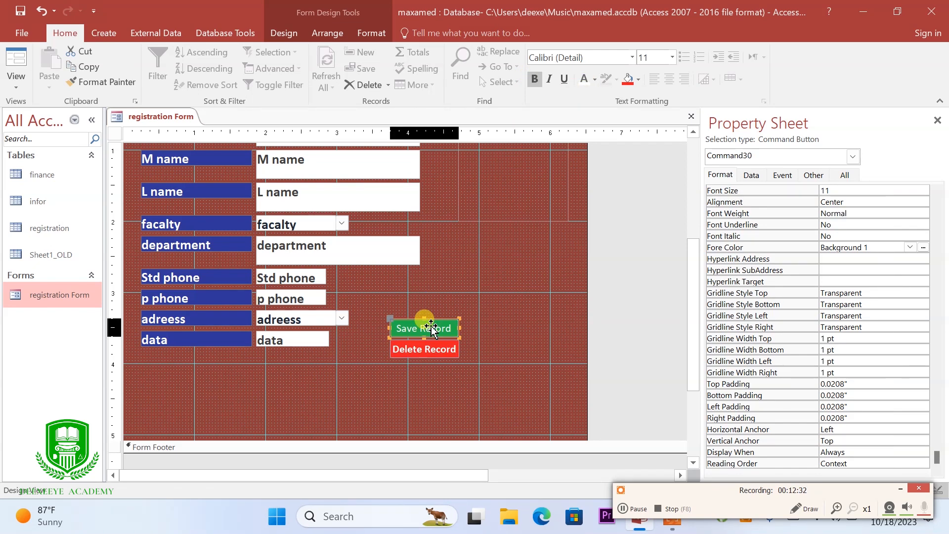
click(537, 84)
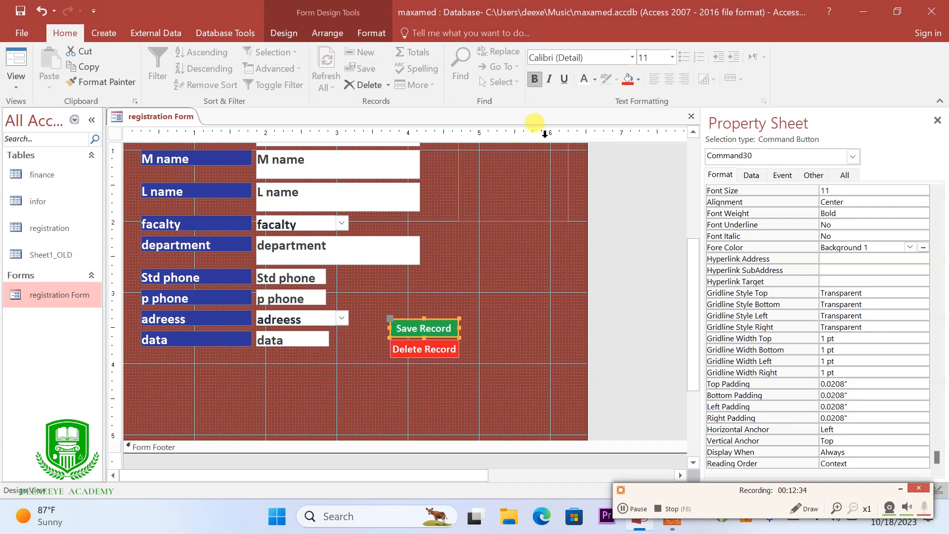
click(521, 341)
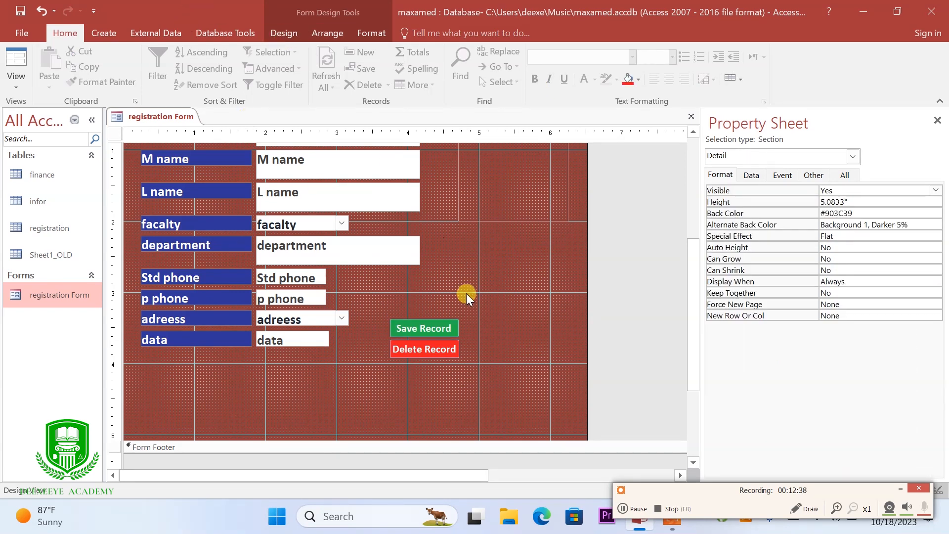
Draw a small, square command button in the Detail section, to the right of the Save Record button
click(278, 36)
click(227, 67)
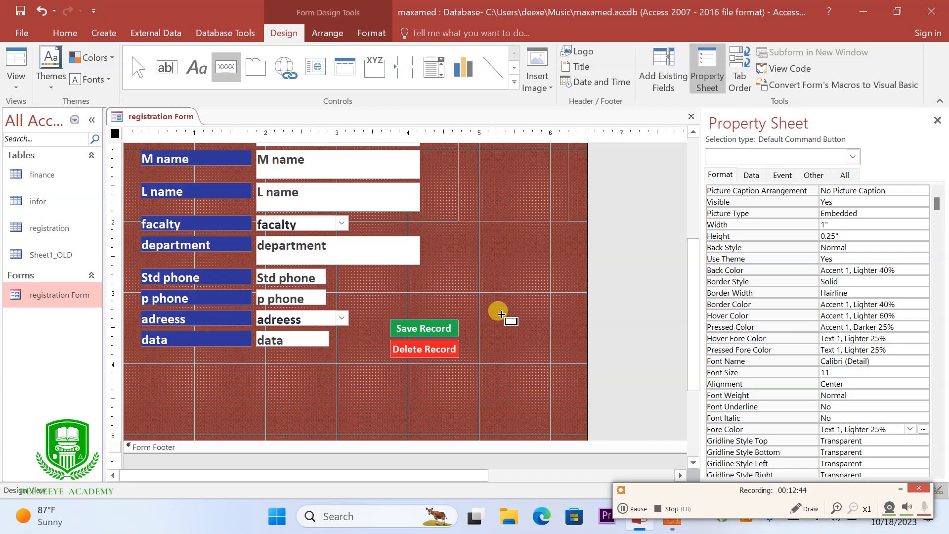
drag(488, 317, 518, 338)
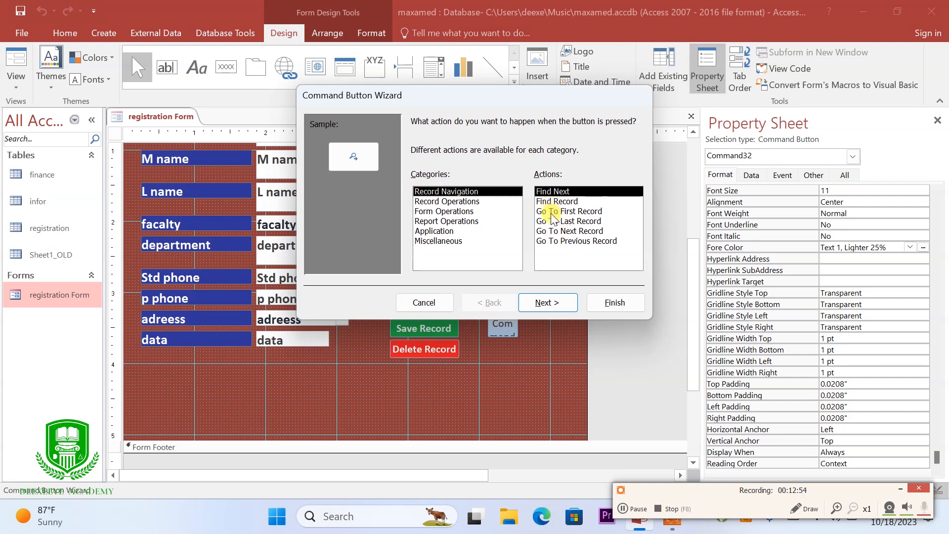
Assign the Record Navigation action Find Record to the new button, using the Binoculars (Find) picture and the default name
click(423, 211)
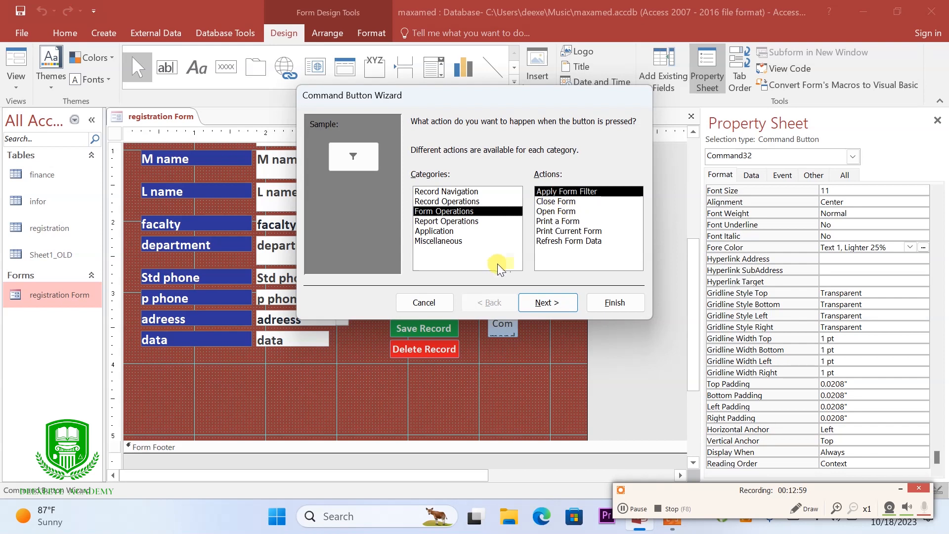
click(435, 221)
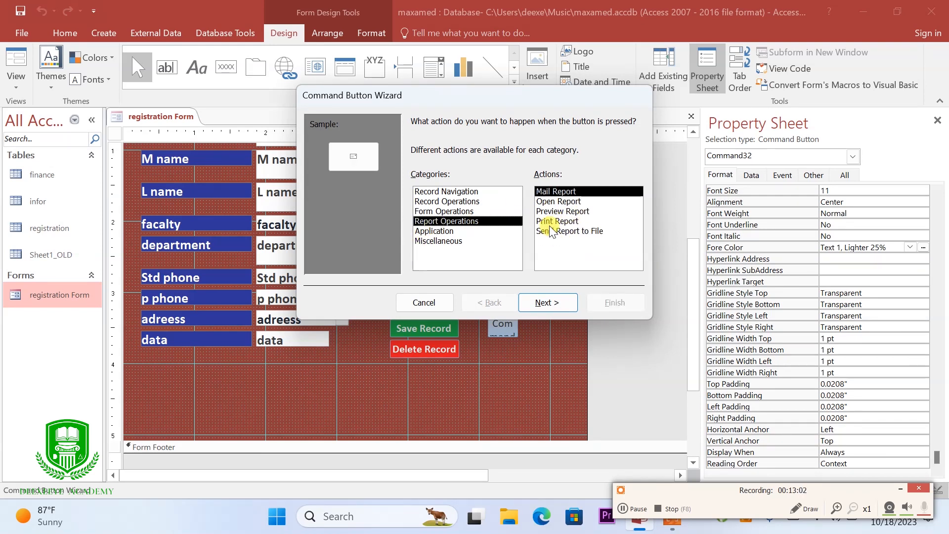
click(445, 231)
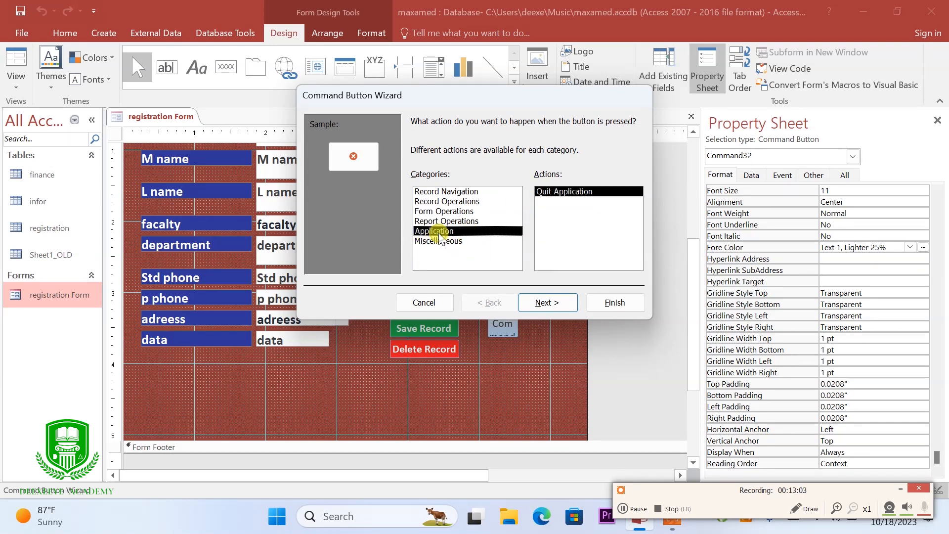
click(455, 210)
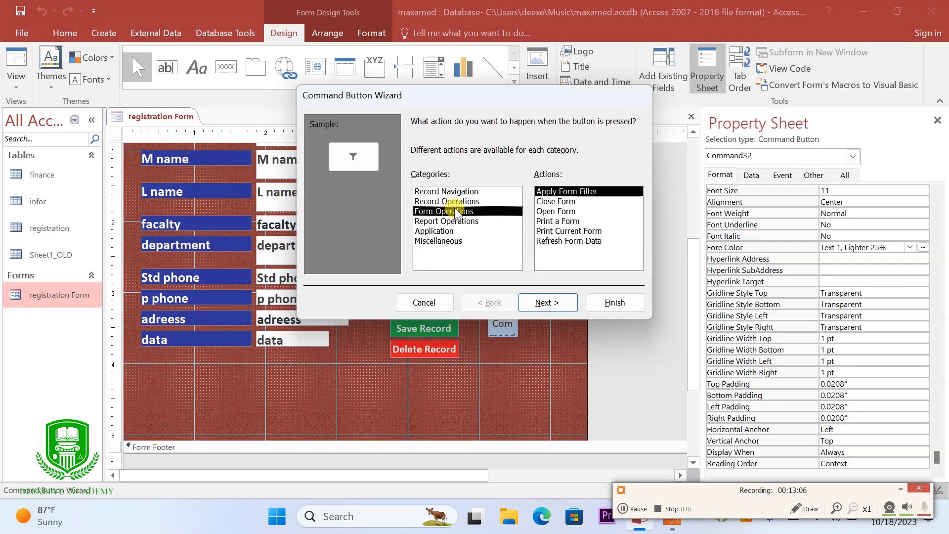
click(455, 201)
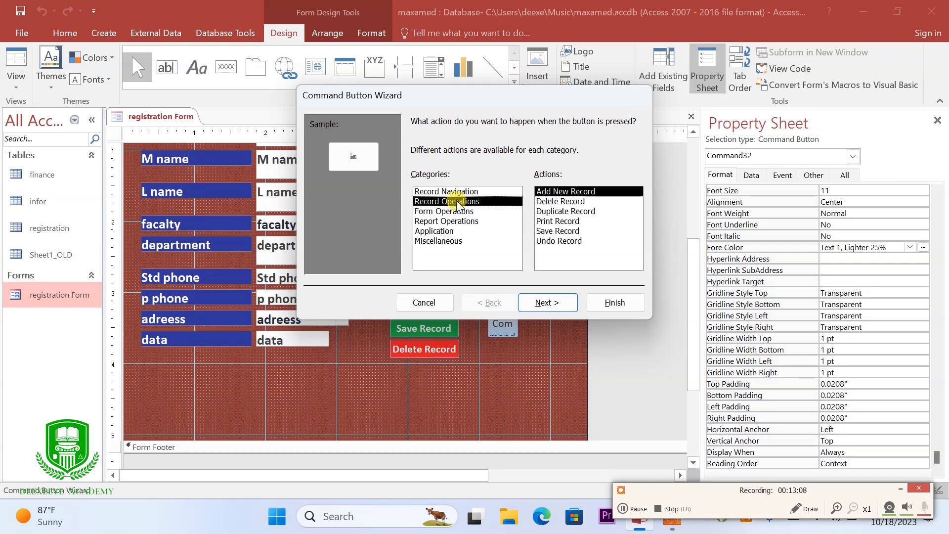
click(457, 191)
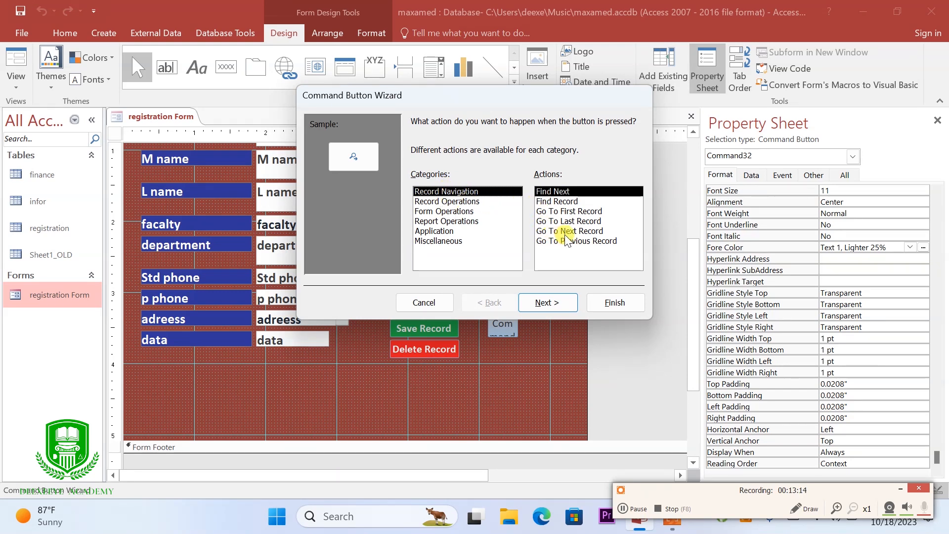
click(559, 202)
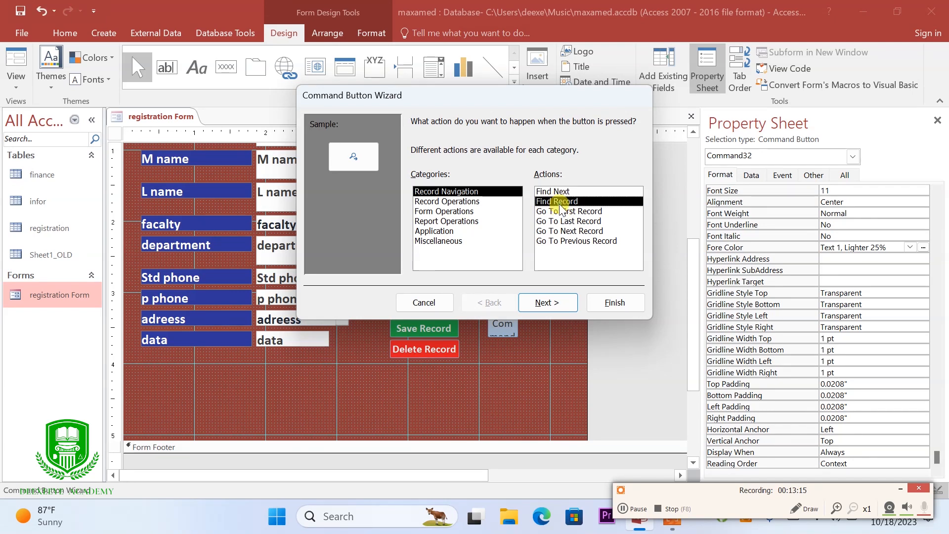
click(551, 303)
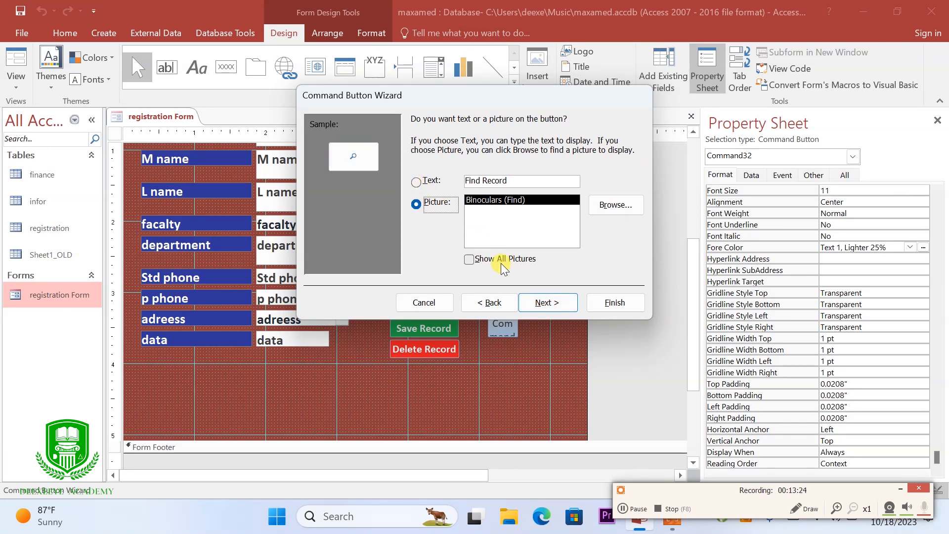
click(535, 304)
click(615, 303)
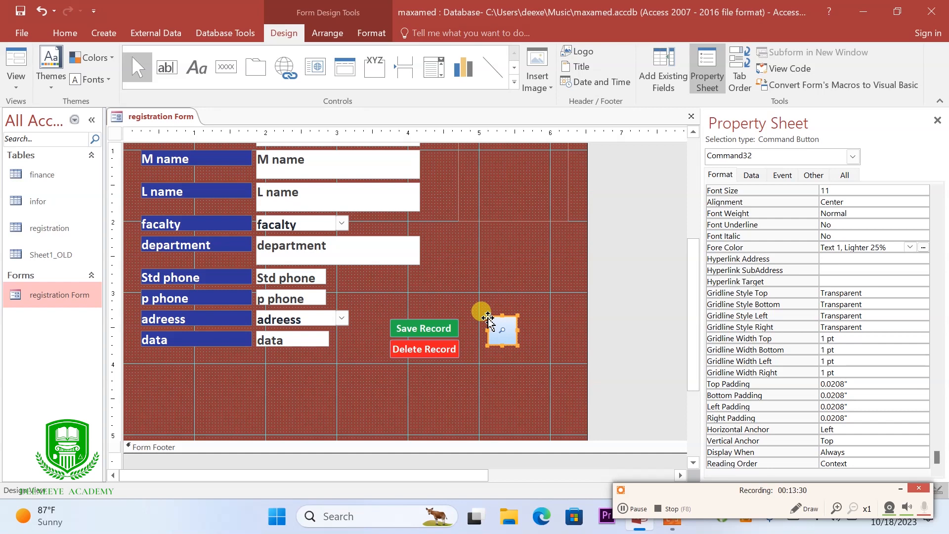
Move the find button slightly further right of the Save Record button and shrink it a little
click(495, 322)
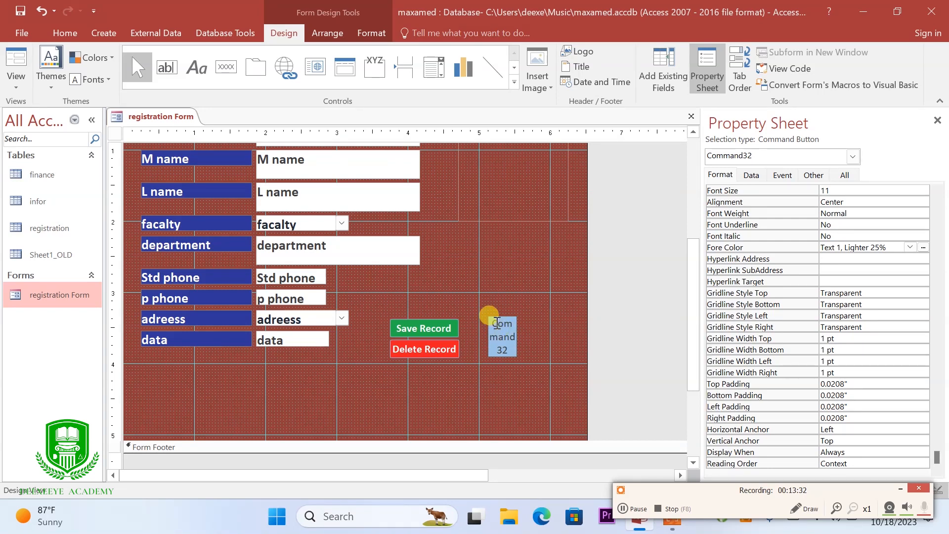
click(497, 304)
click(496, 323)
click(497, 322)
drag(495, 317, 515, 321)
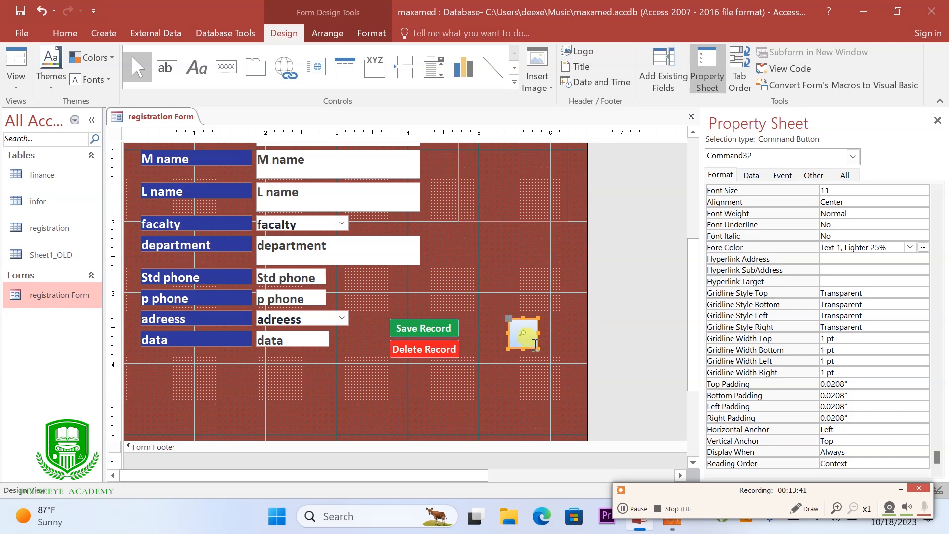
drag(537, 346, 537, 344)
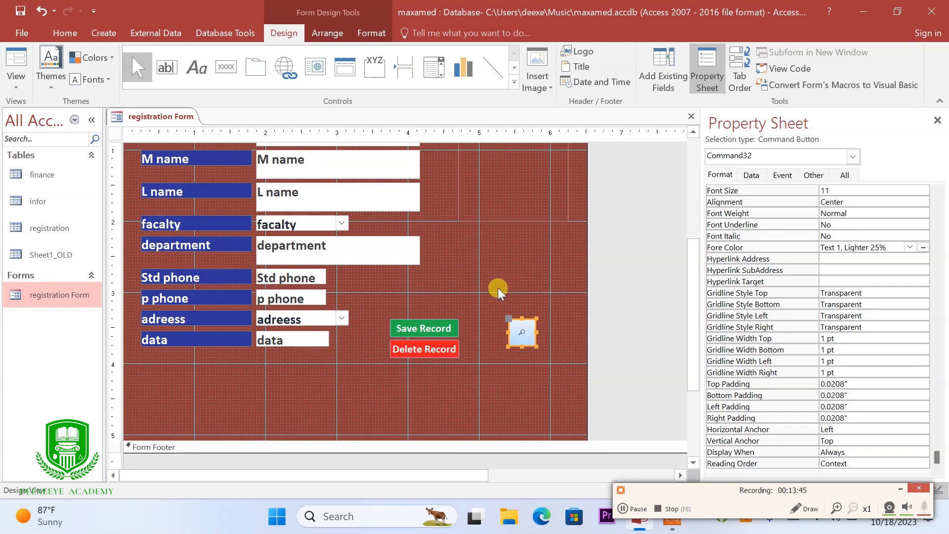
Add an Add New Record button with the Go To New picture directly above the find button, sized to the same width
click(226, 64)
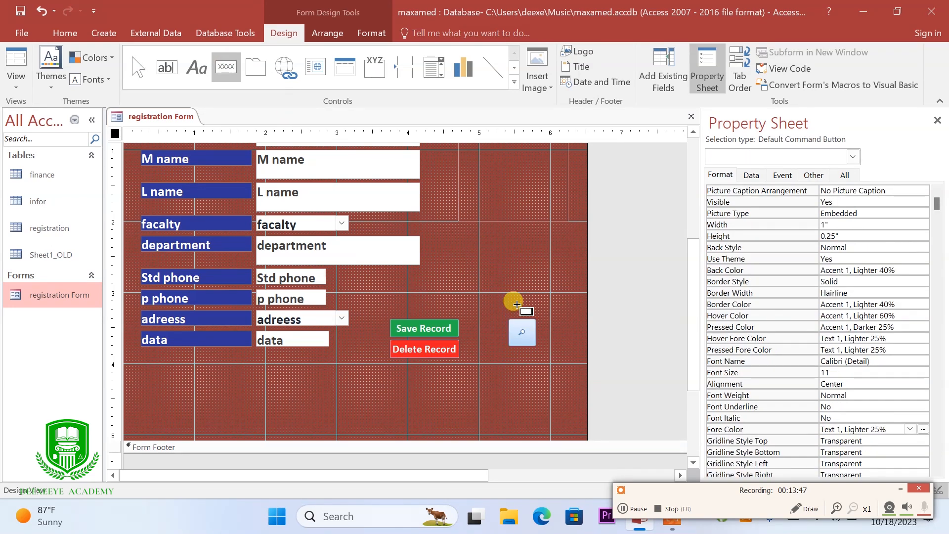
drag(508, 295, 535, 316)
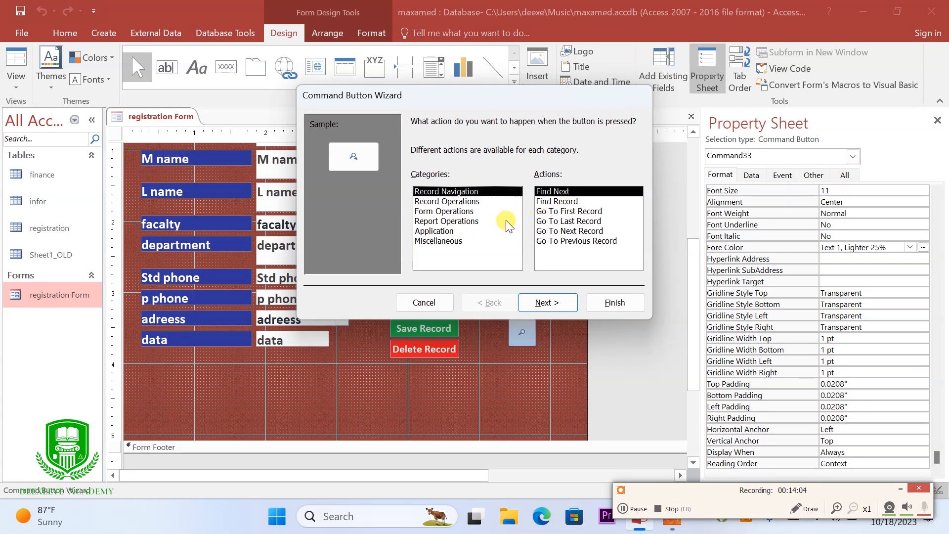
click(435, 211)
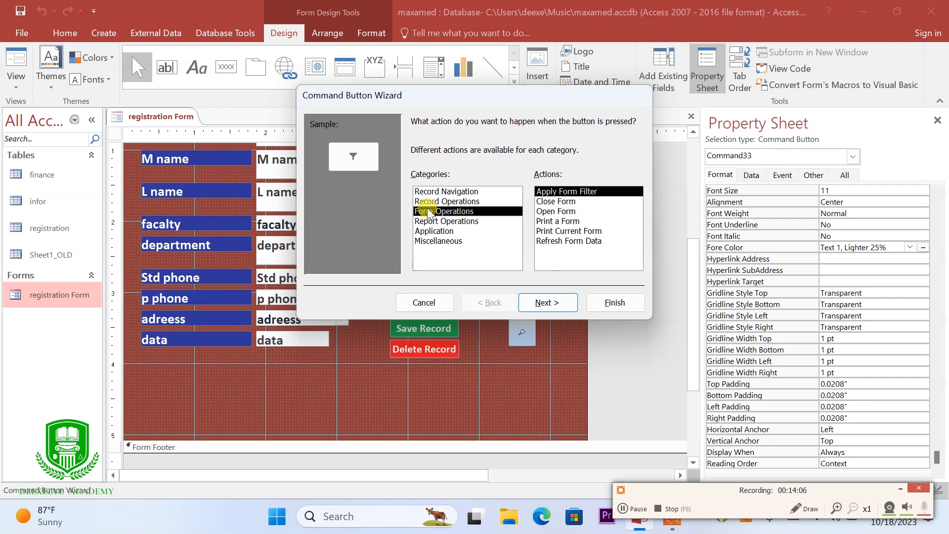
click(440, 201)
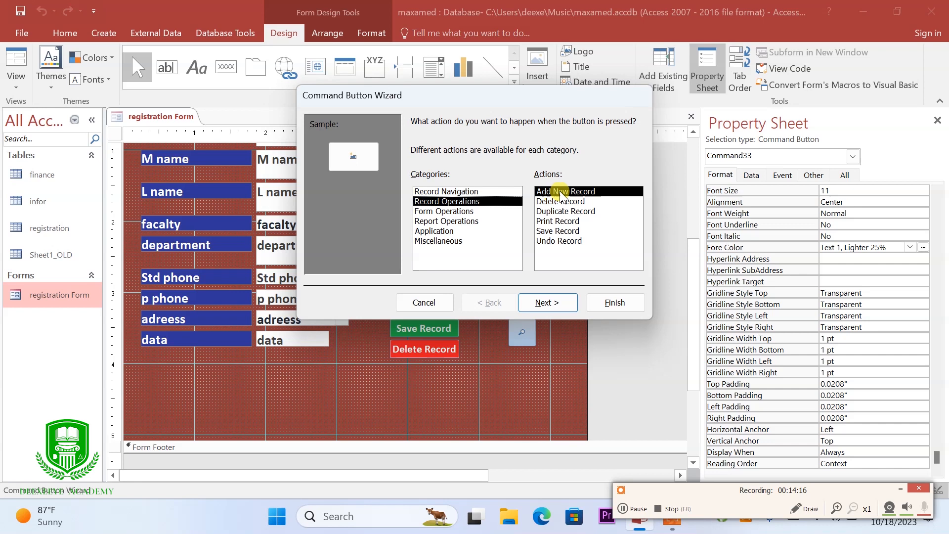
click(531, 302)
click(531, 302)
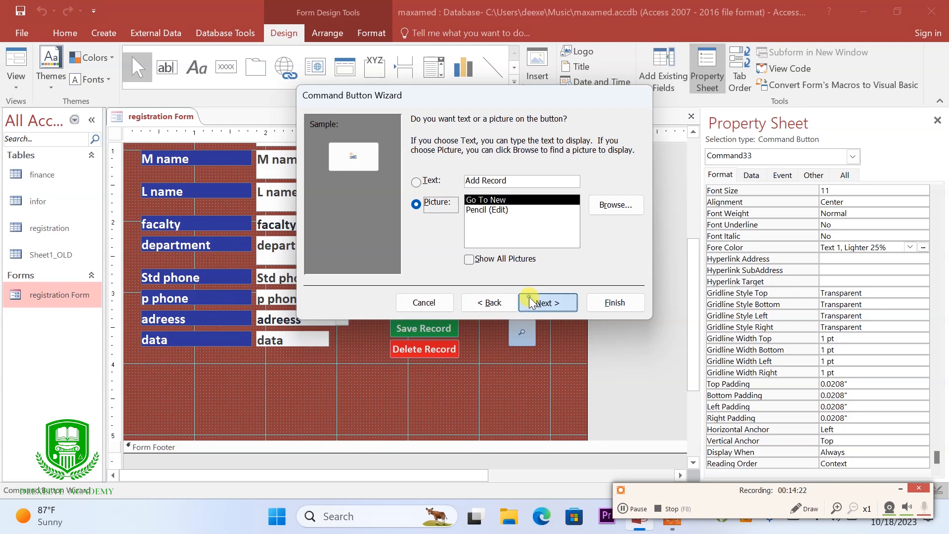
click(608, 304)
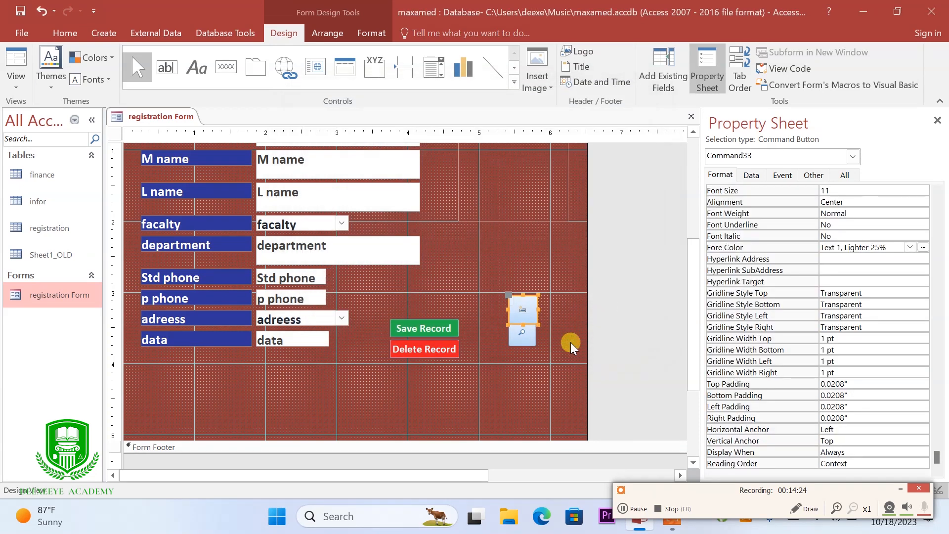
drag(539, 325, 536, 321)
click(551, 363)
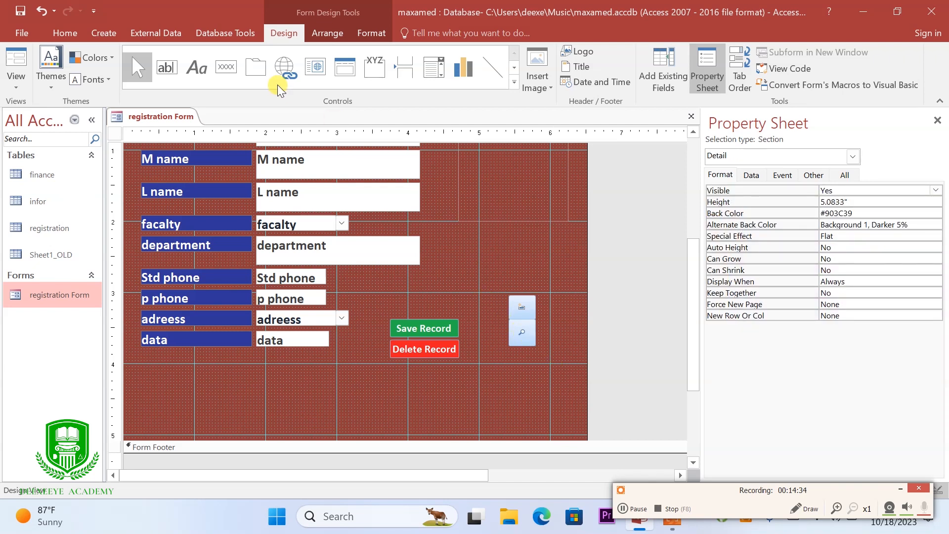
Add a Print a Form button for registration Form below the find button, using the Printer picture and the default name
click(218, 63)
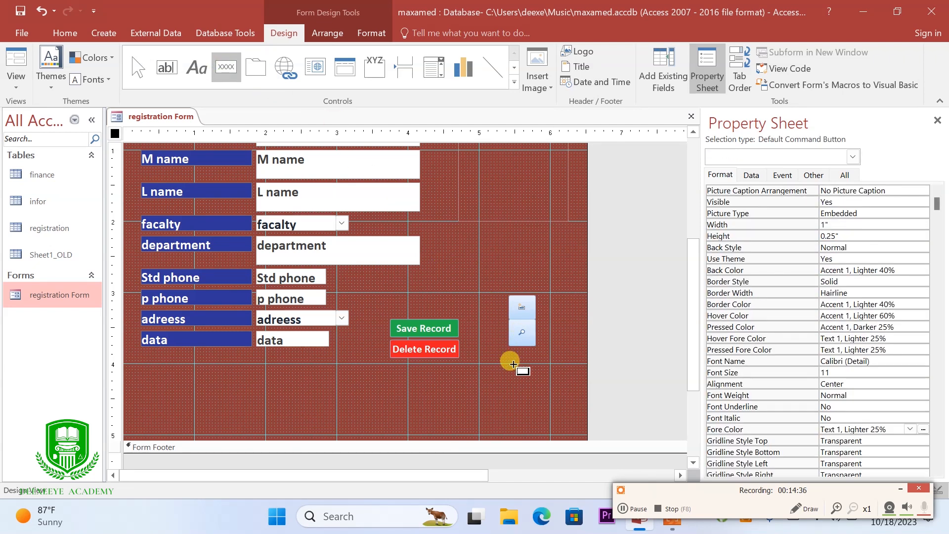
drag(511, 355, 541, 375)
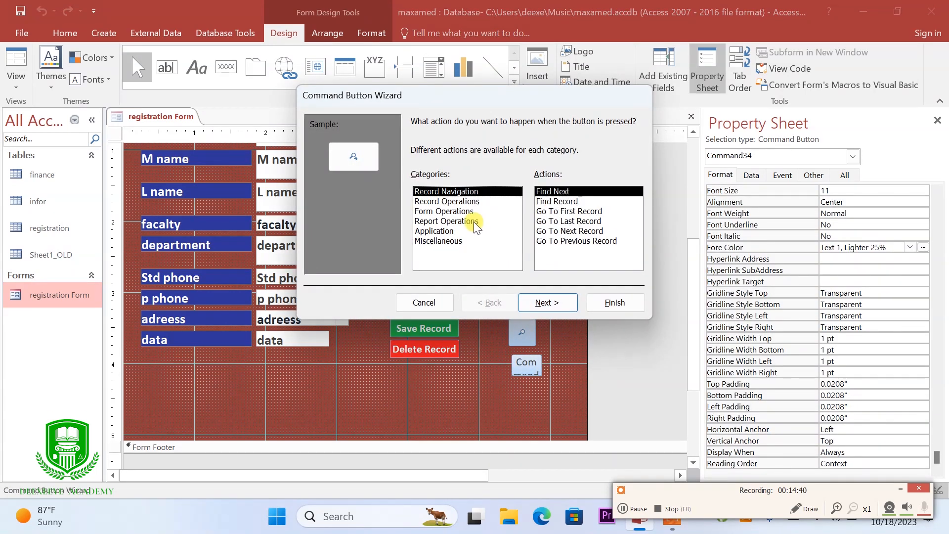
click(443, 212)
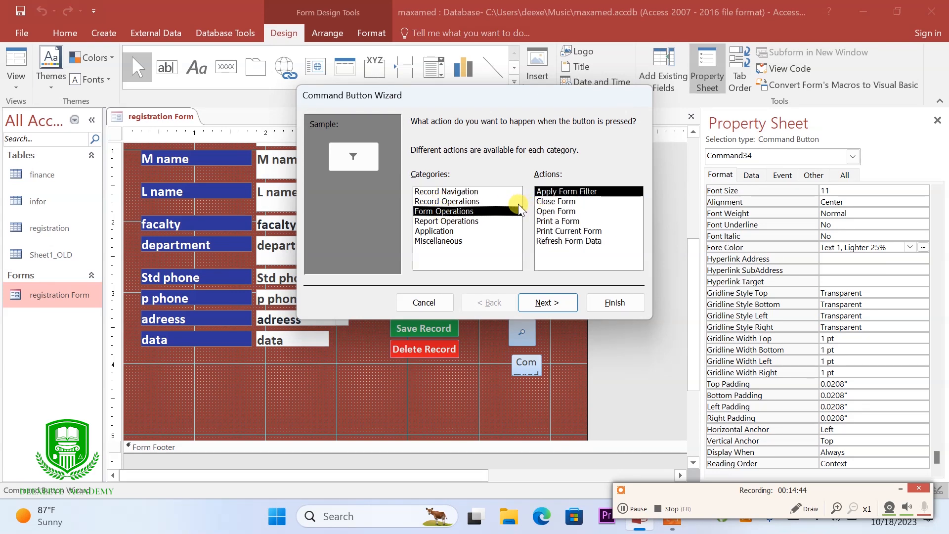
click(552, 222)
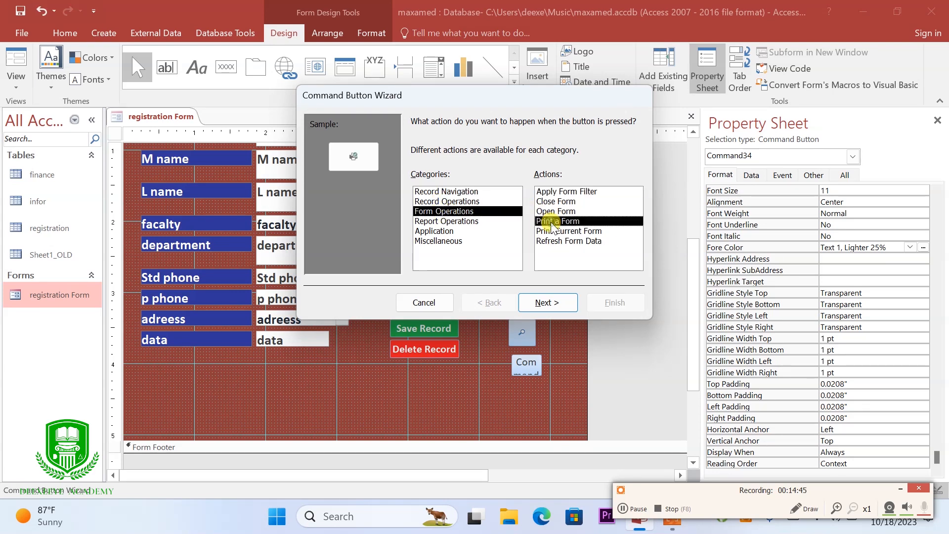
click(543, 305)
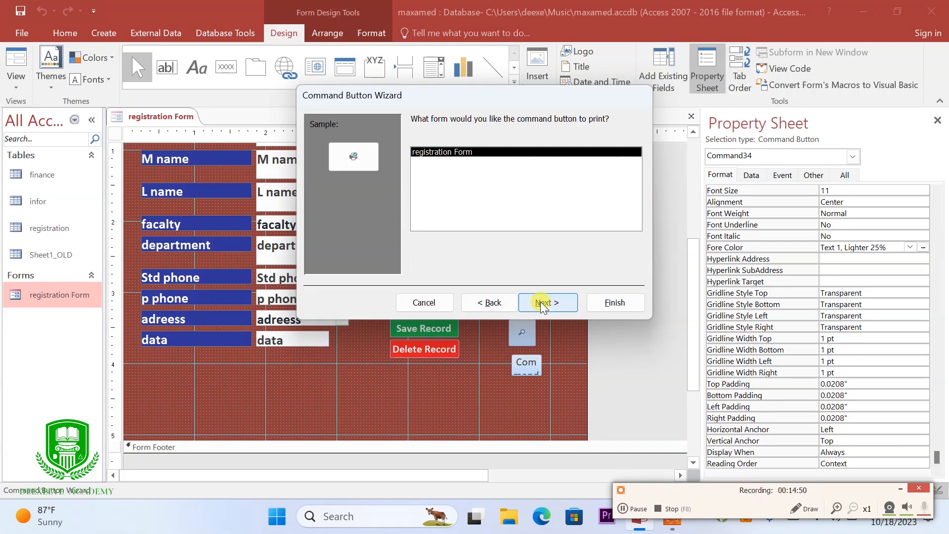
click(543, 305)
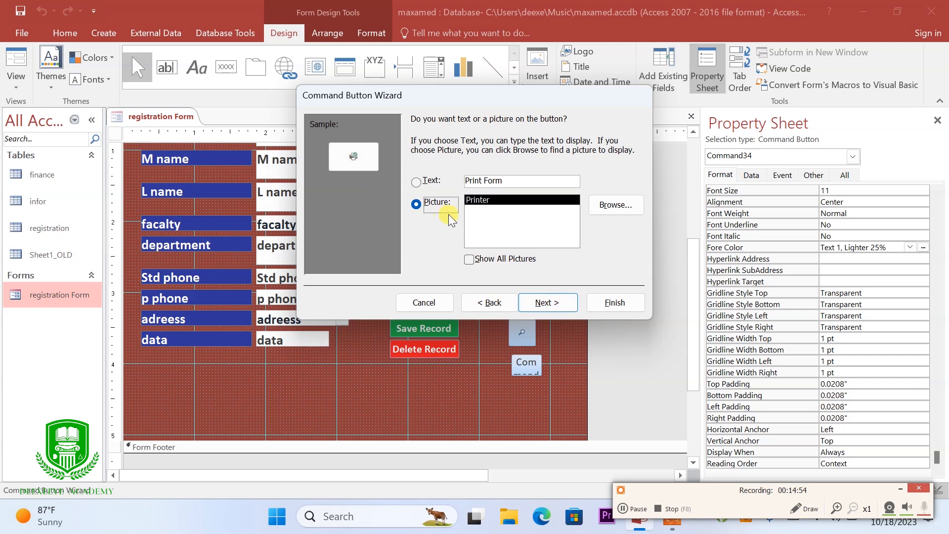
click(553, 304)
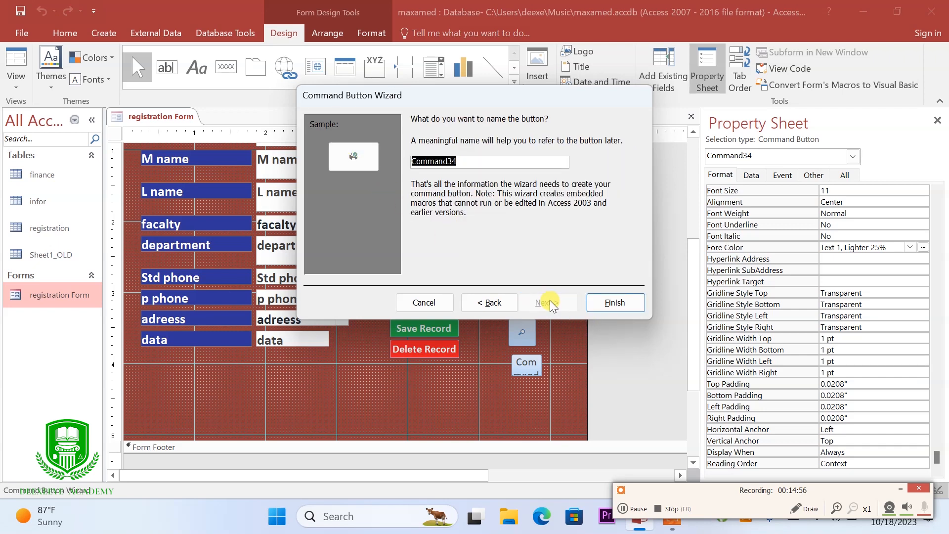
click(615, 310)
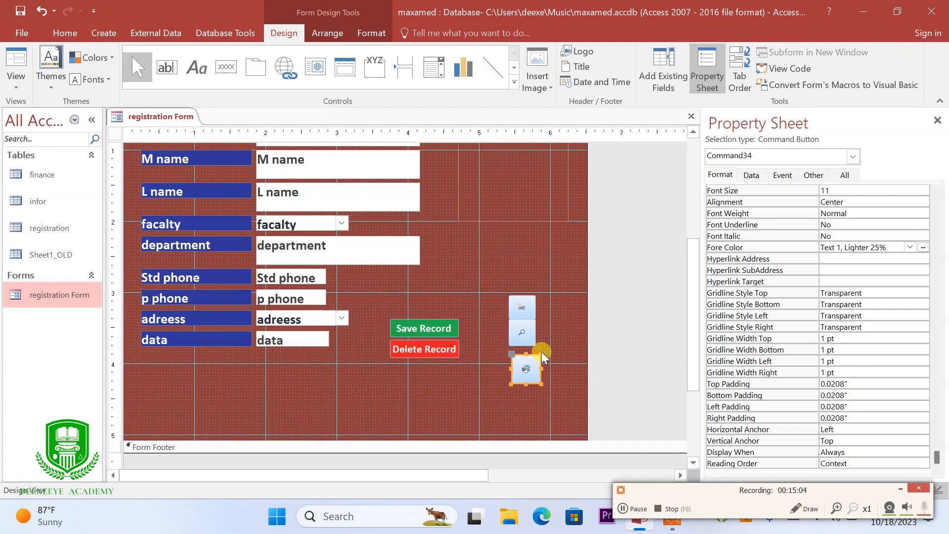
Shrink the print button to the find button's width and place it directly beneath that button
drag(542, 354, 525, 363)
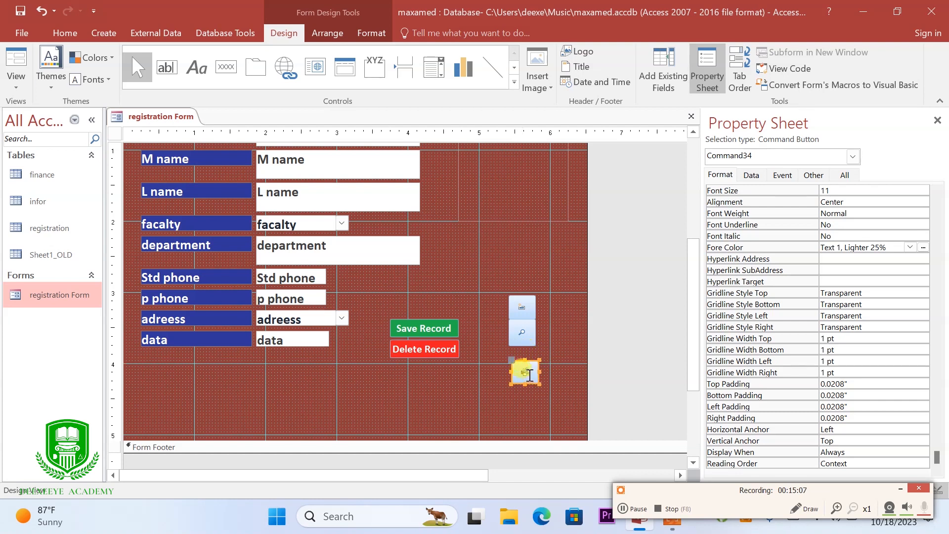
click(457, 390)
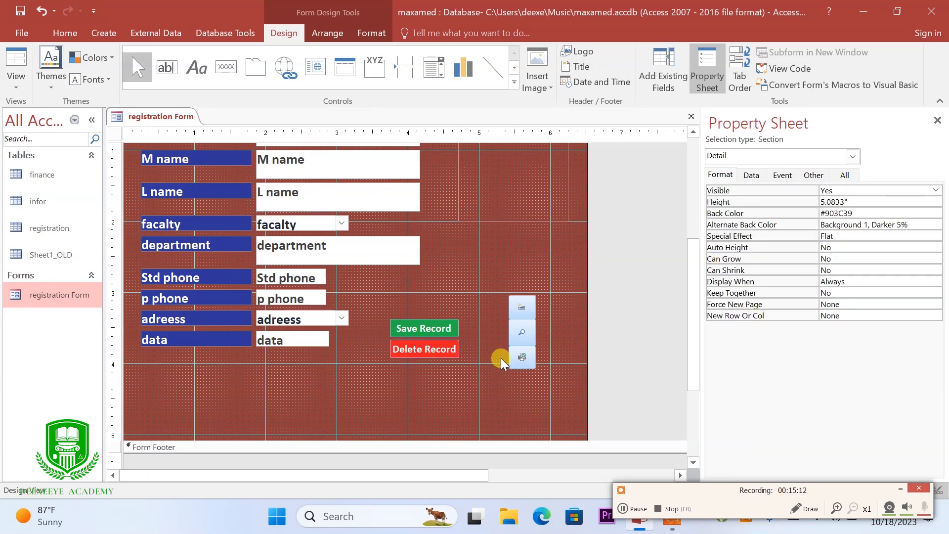
click(521, 361)
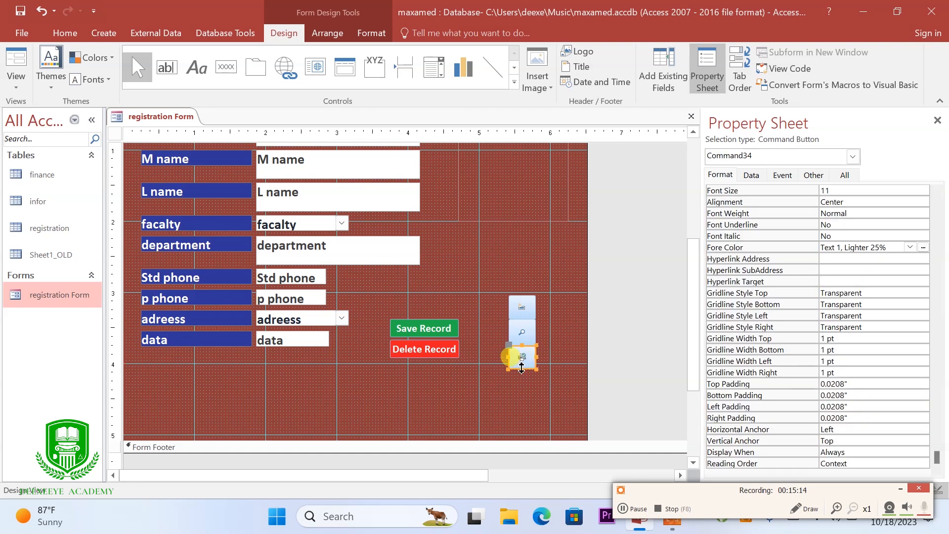
Stretch the print button slightly downwards so its height matches the find button
drag(522, 368, 521, 372)
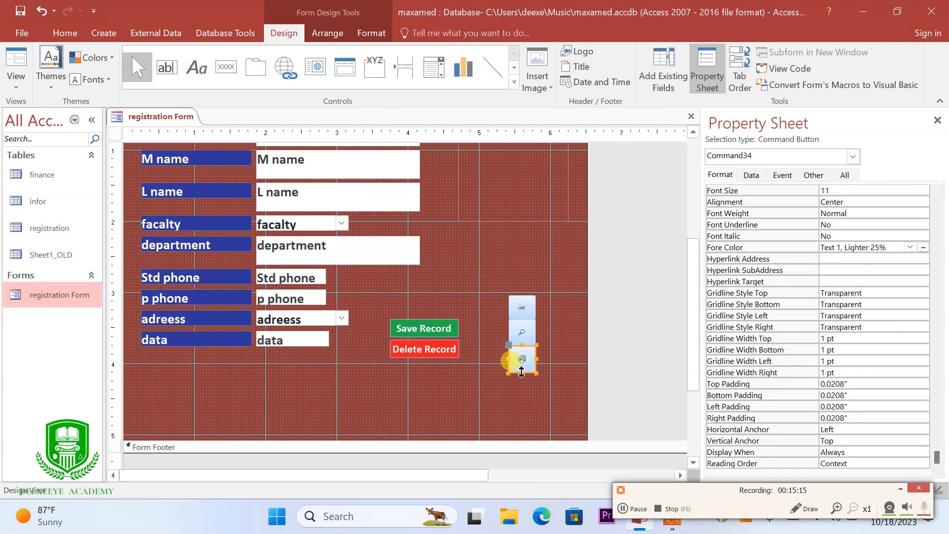
click(450, 379)
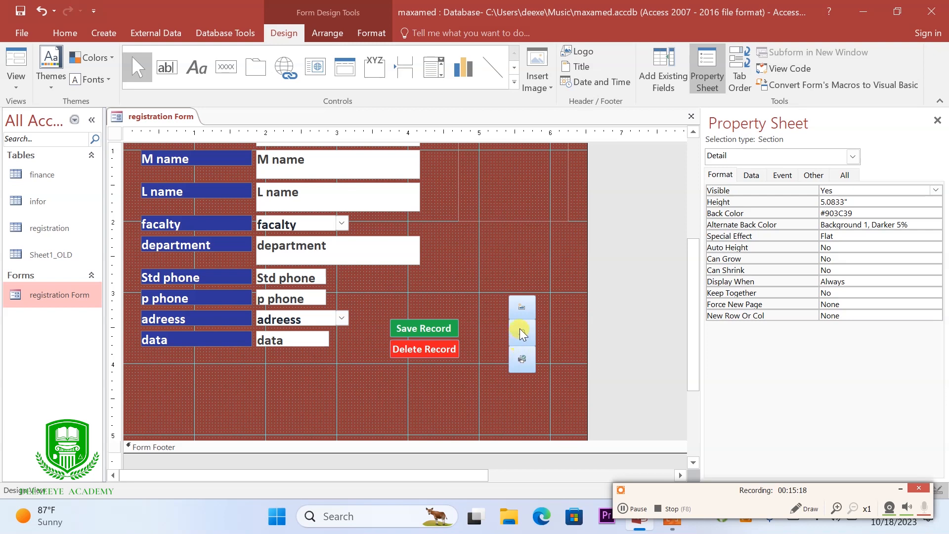
Add a Go To Next Record button just right of the find button, using the Go To Next picture and the default name
click(226, 67)
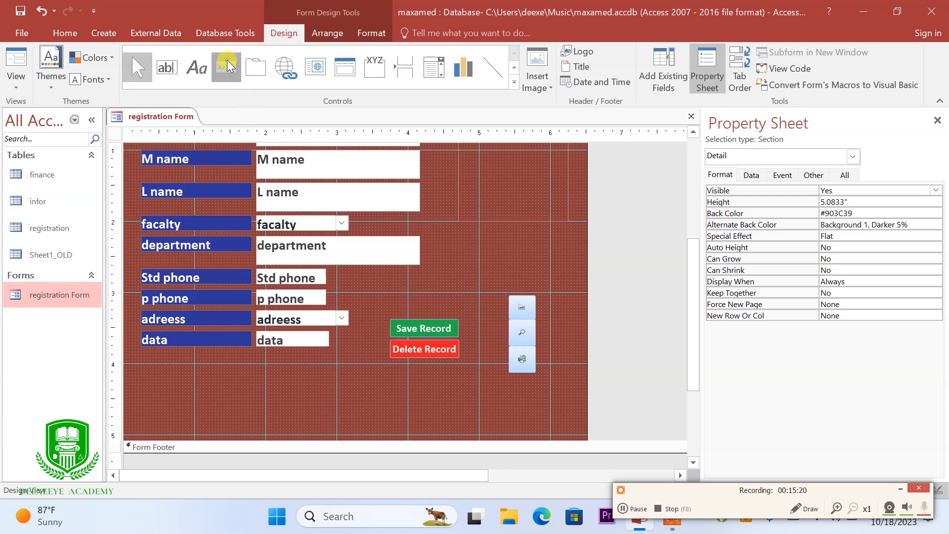
click(538, 320)
drag(538, 320, 566, 345)
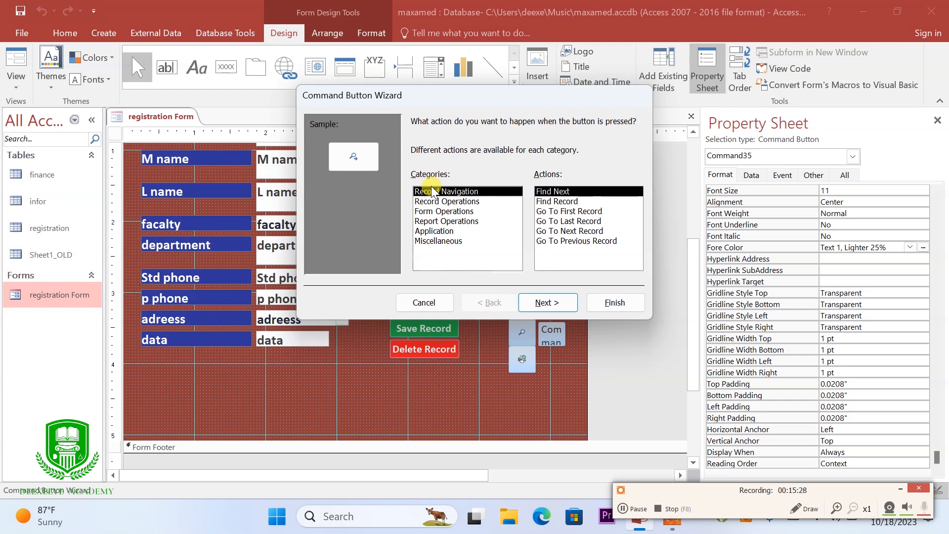
click(572, 244)
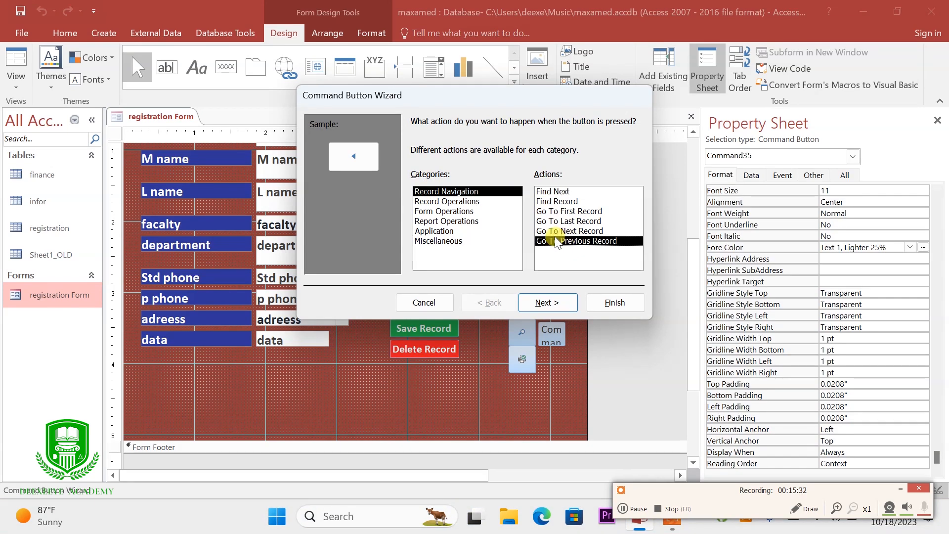
click(554, 231)
click(557, 241)
click(558, 232)
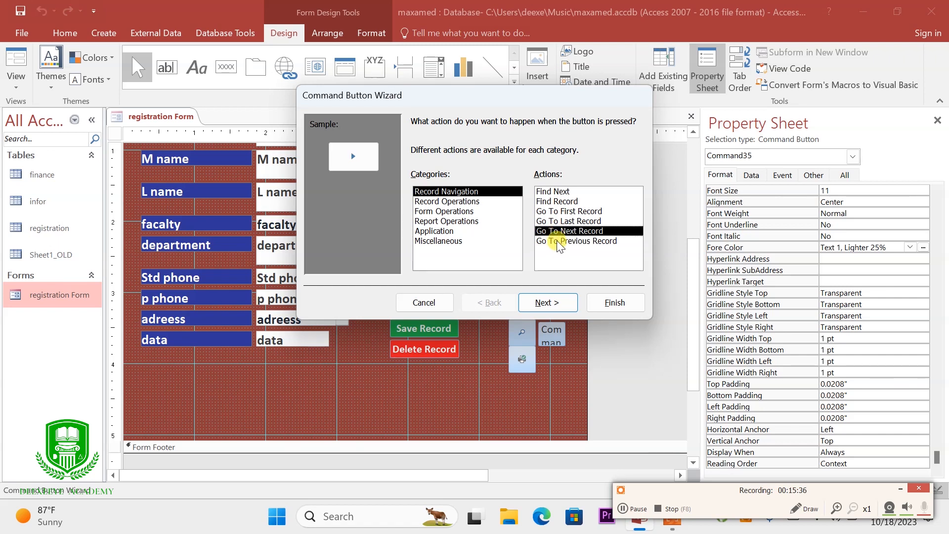
click(562, 241)
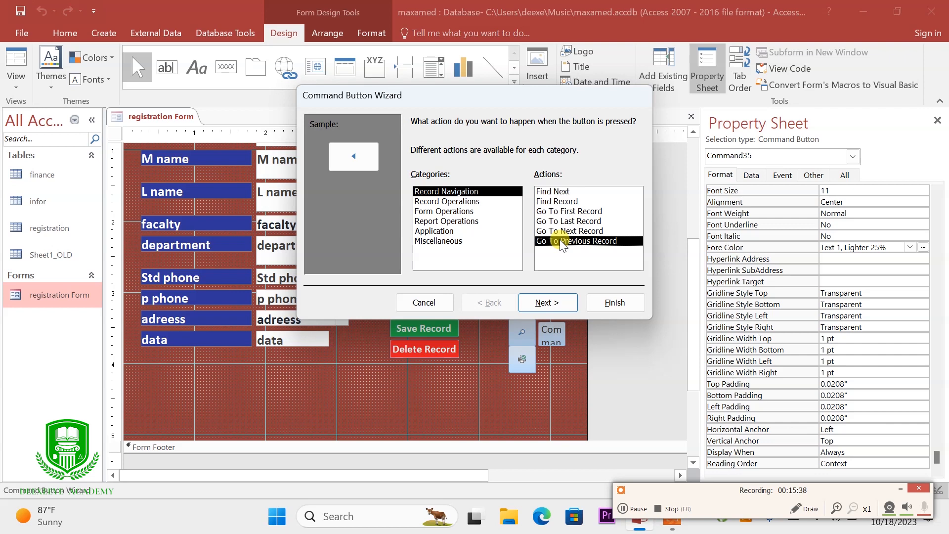
click(550, 232)
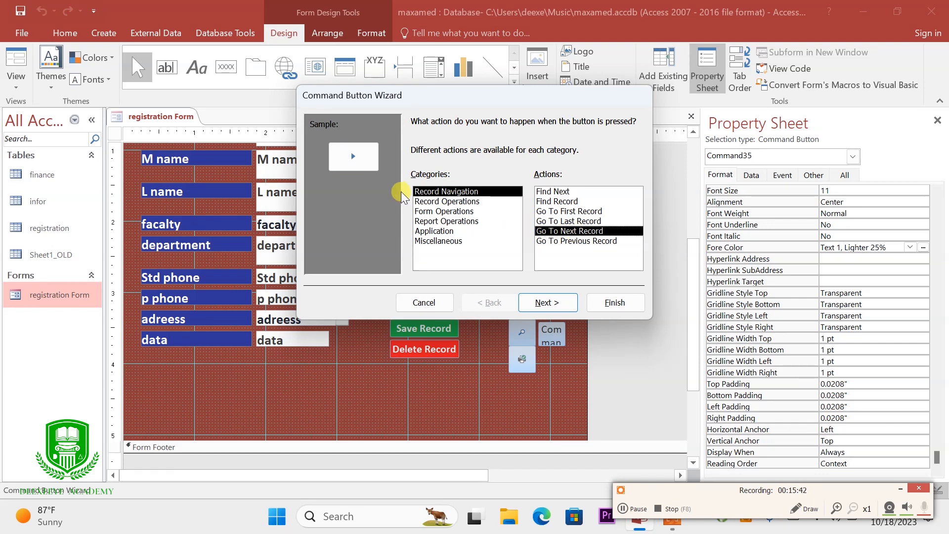
click(544, 299)
click(546, 302)
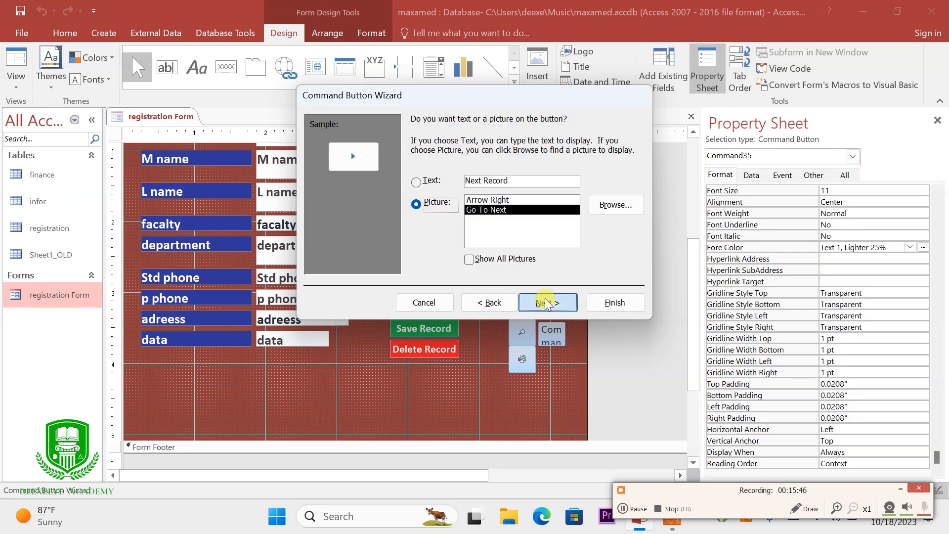
click(610, 307)
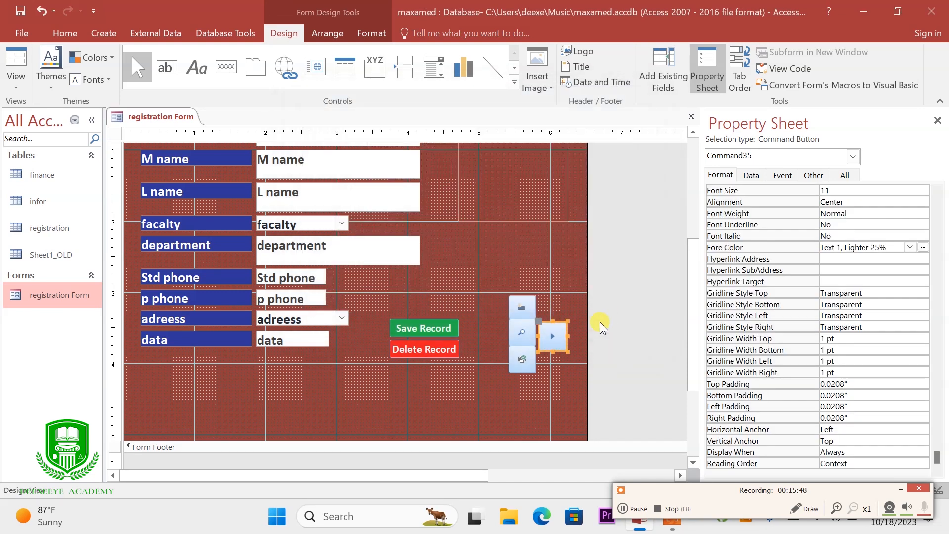
Shrink the next-record button to the find button's height and nudge it flush against that button's right edge
drag(566, 351, 560, 345)
key(Left)
key(Up)
click(482, 358)
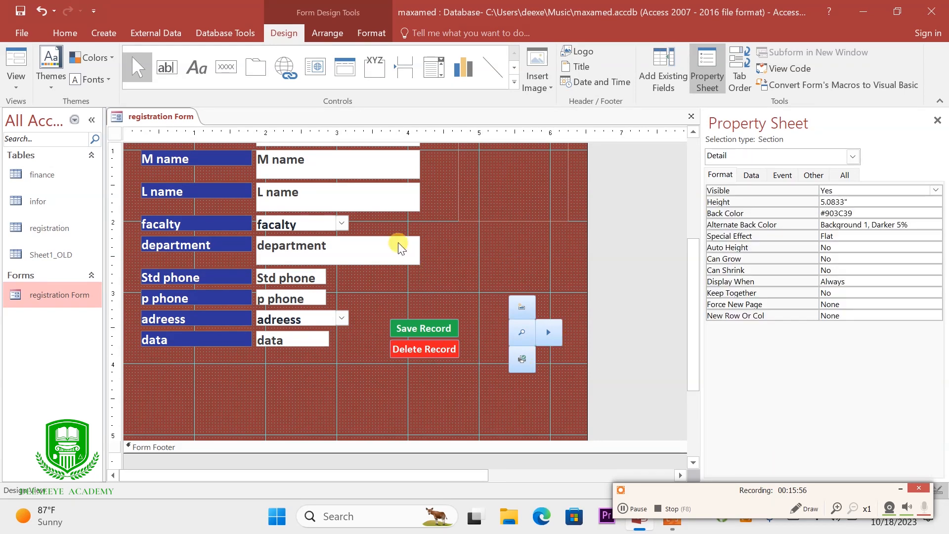
Add a Go To Previous Record button at the find button's left side, using the Go To Previous picture and the default name
click(229, 72)
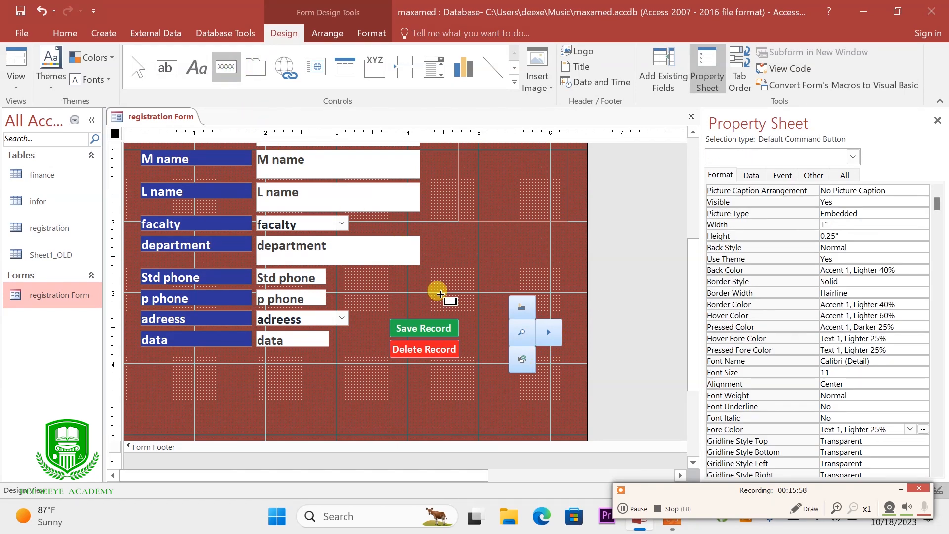
drag(487, 322, 510, 350)
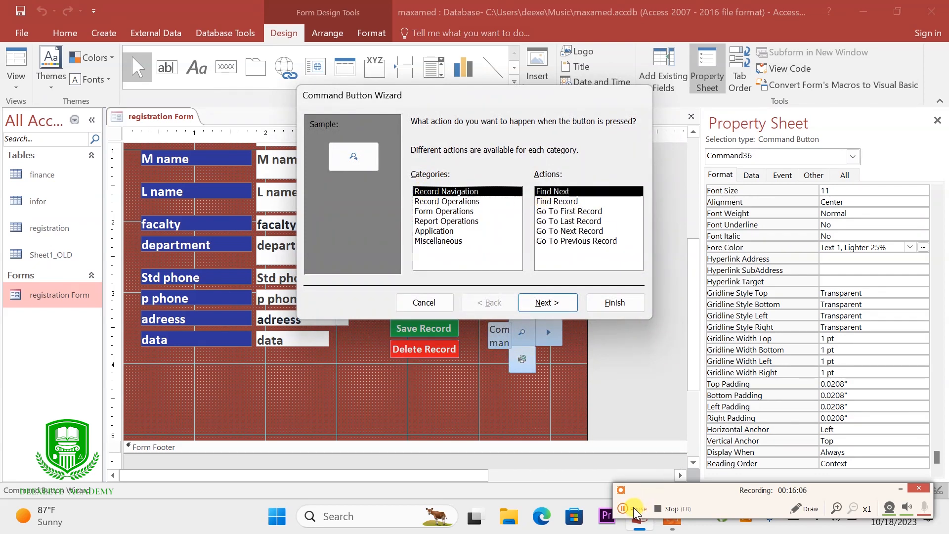
click(565, 240)
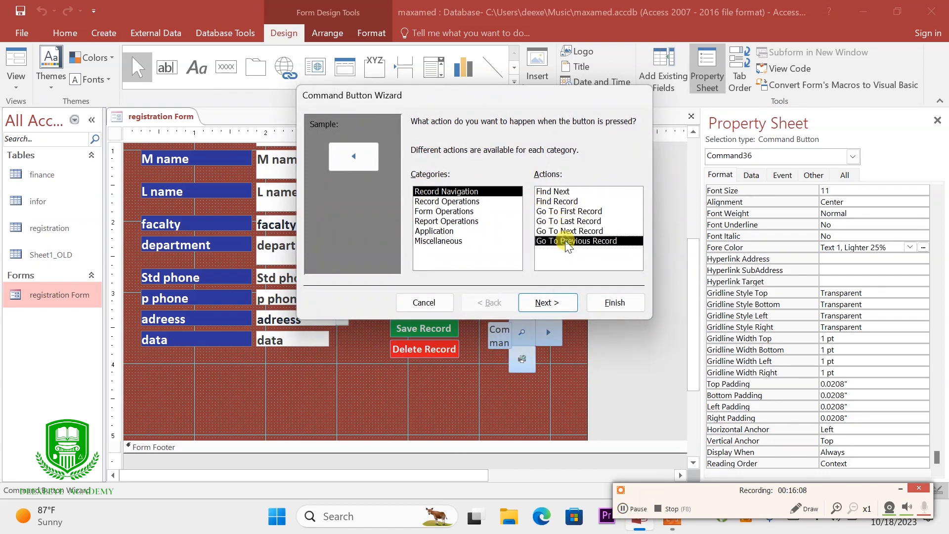
click(541, 303)
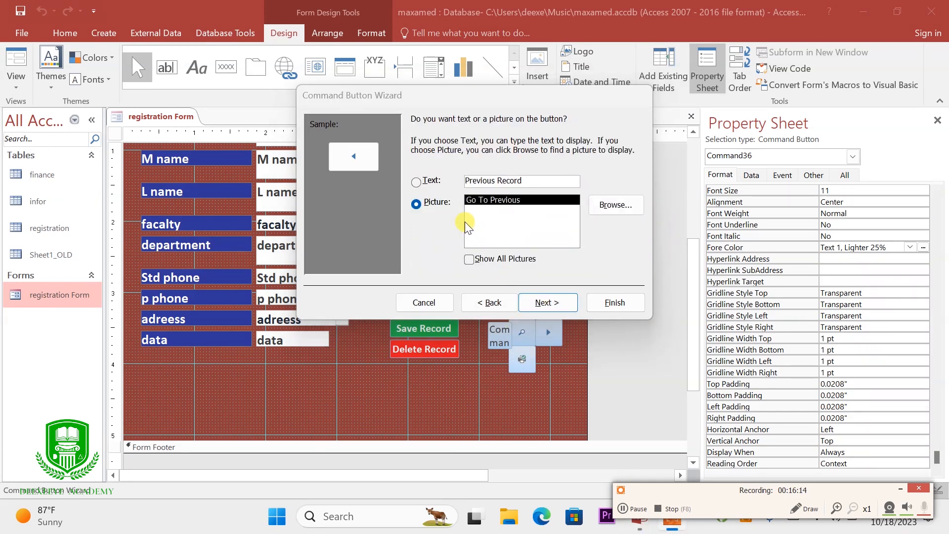
click(534, 303)
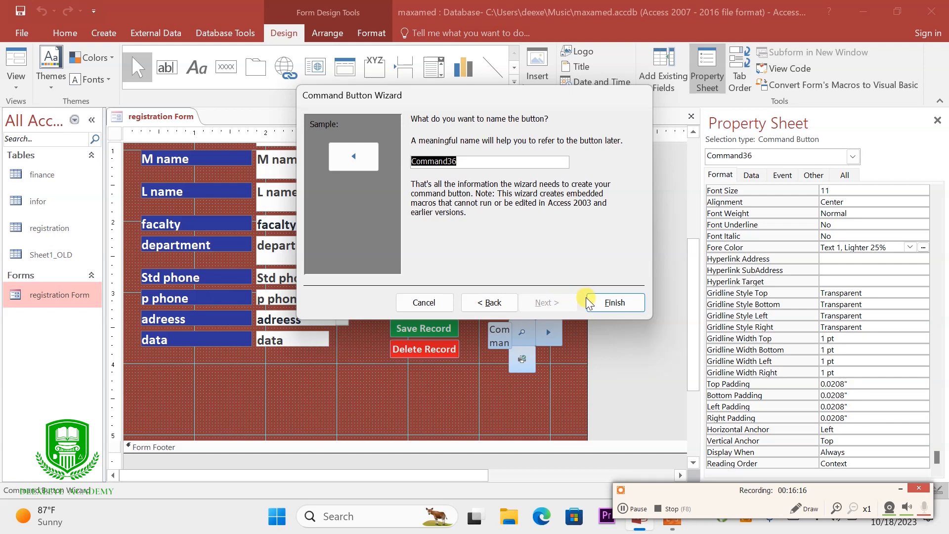
click(608, 304)
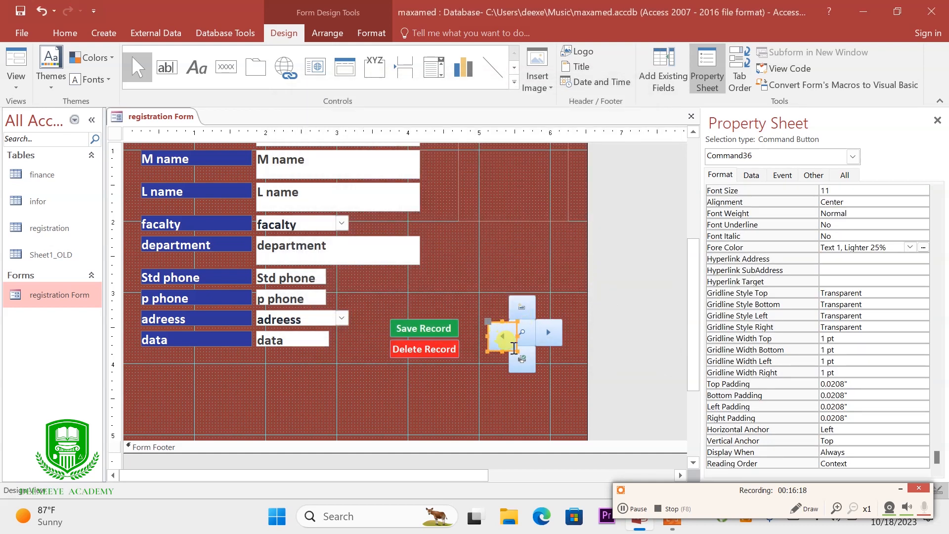
Shrink the previous-record button and set it flush against the find button, and narrow the next-record button to the same width, about 0.33"
drag(517, 352, 512, 349)
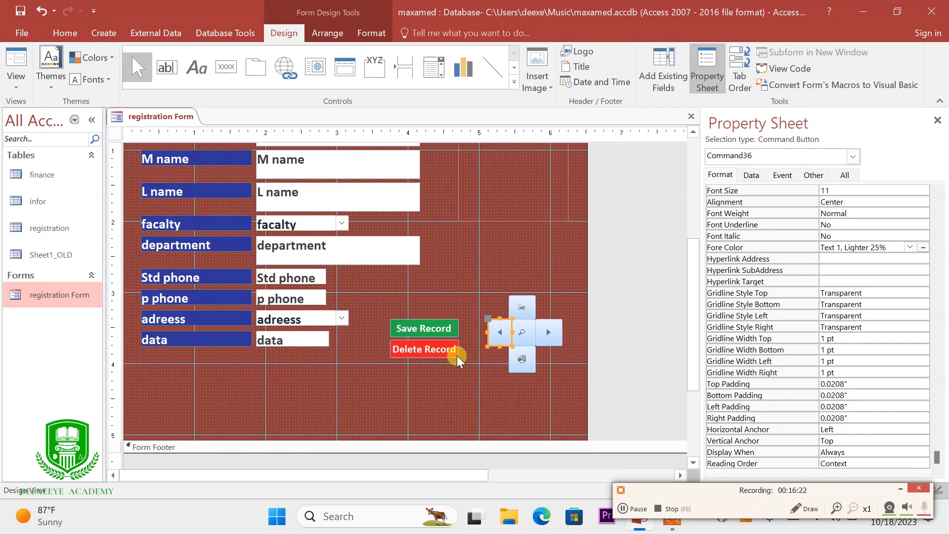
click(477, 381)
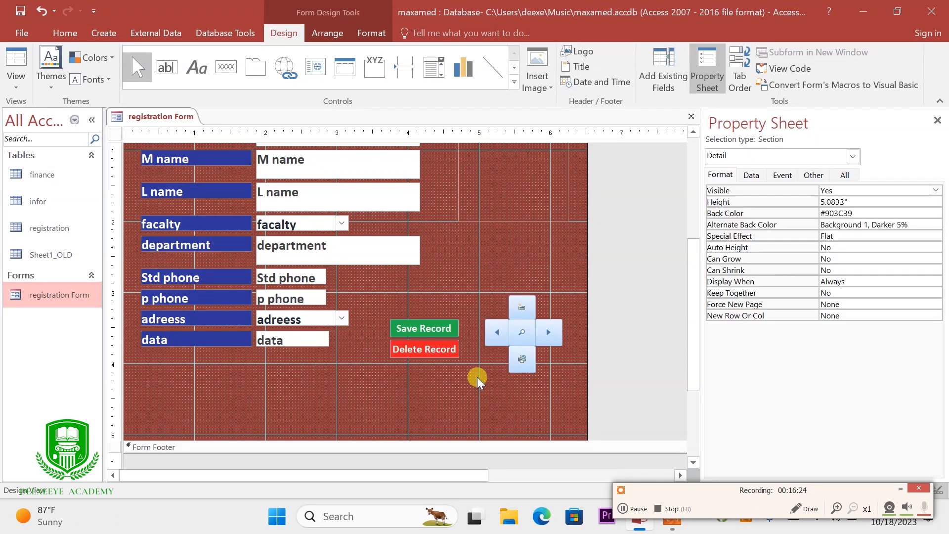
click(491, 333)
click(553, 331)
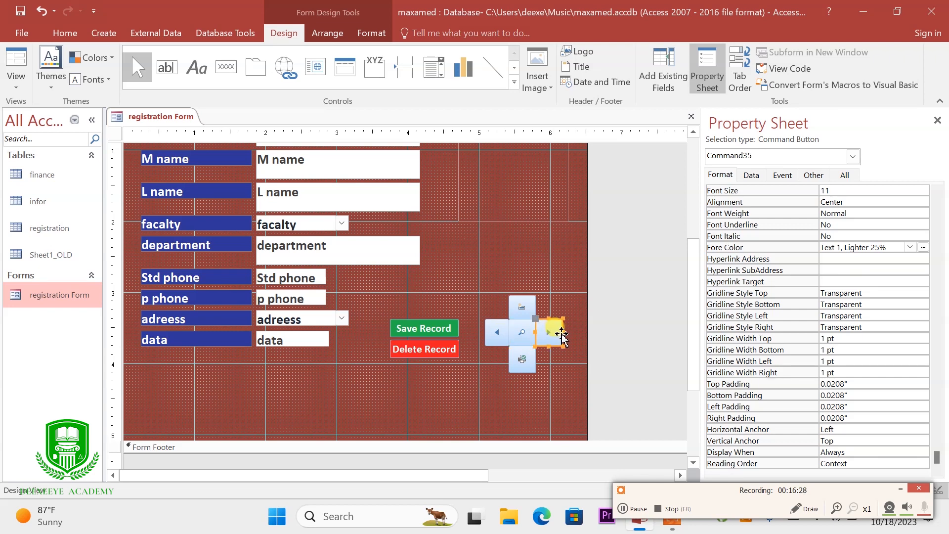
drag(563, 333, 559, 333)
click(555, 365)
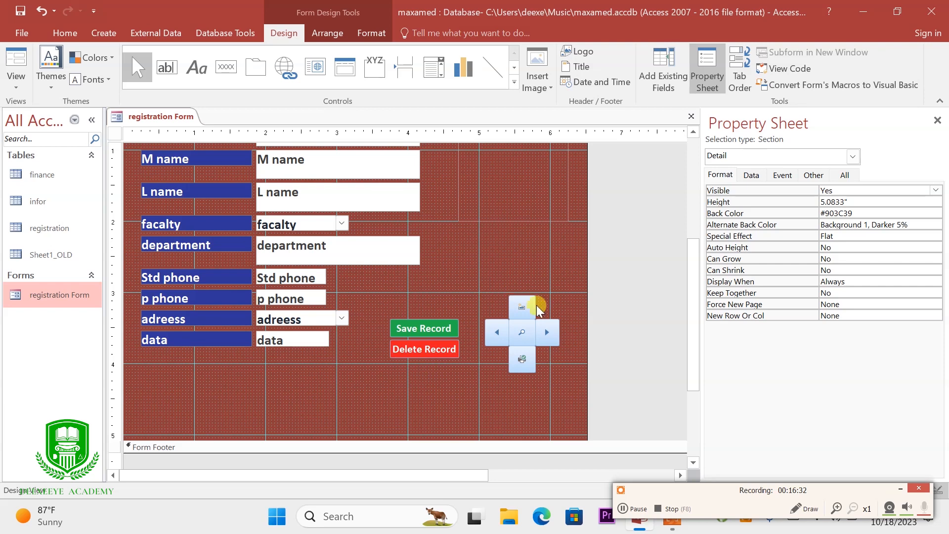
Set the Back Color of the add-record button above the find button to light blue #00B7EF
click(514, 315)
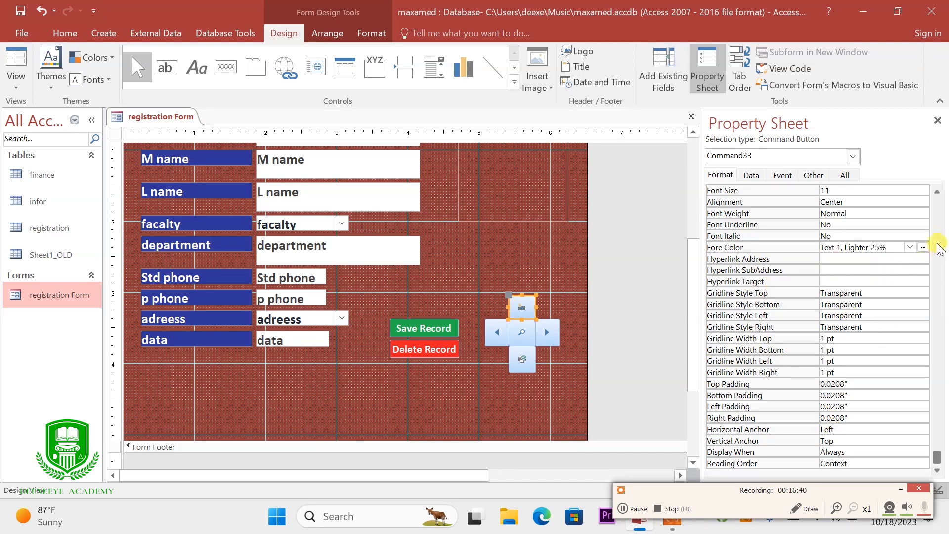
click(936, 454)
drag(937, 454, 897, 237)
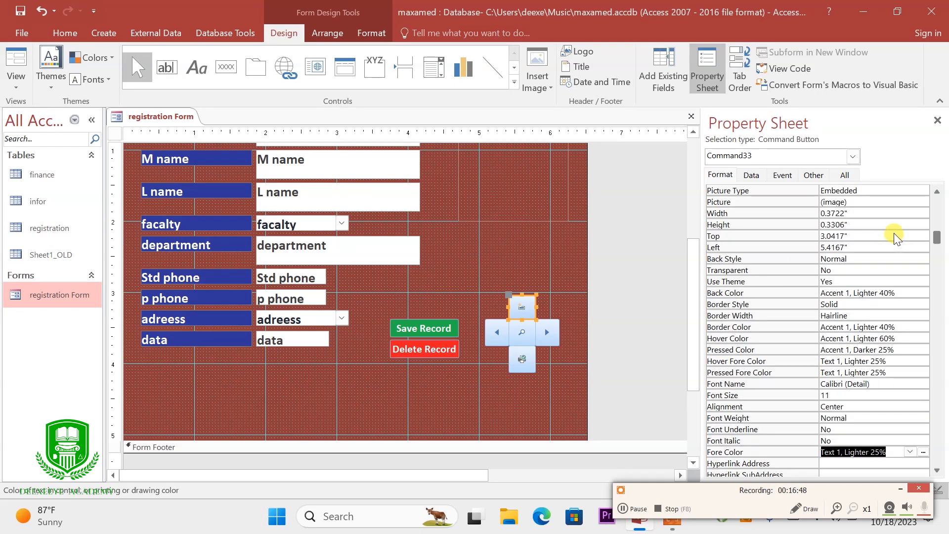
click(785, 295)
click(910, 294)
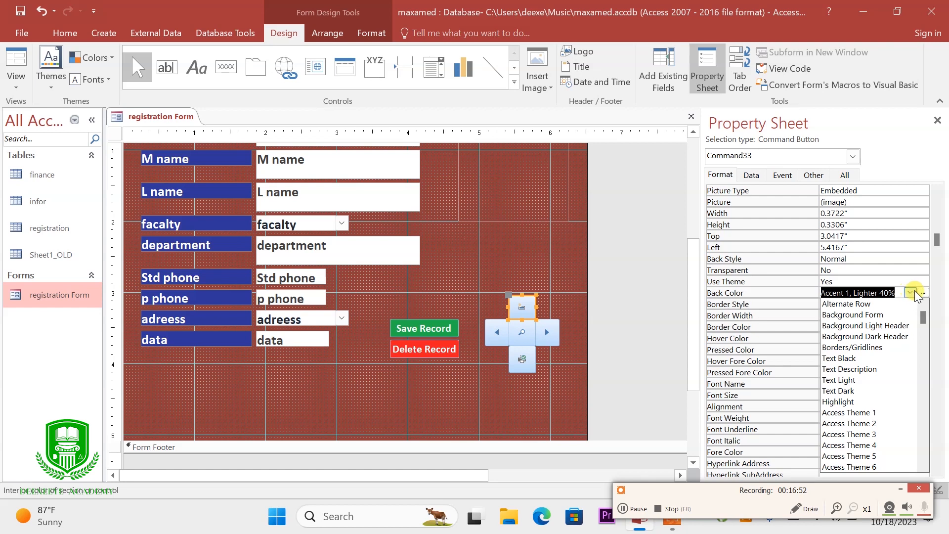
click(924, 293)
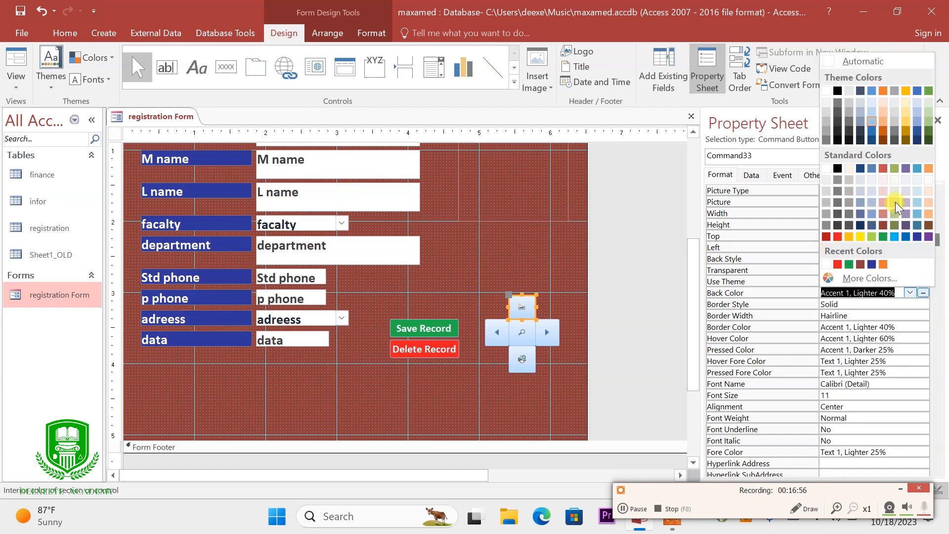
click(897, 237)
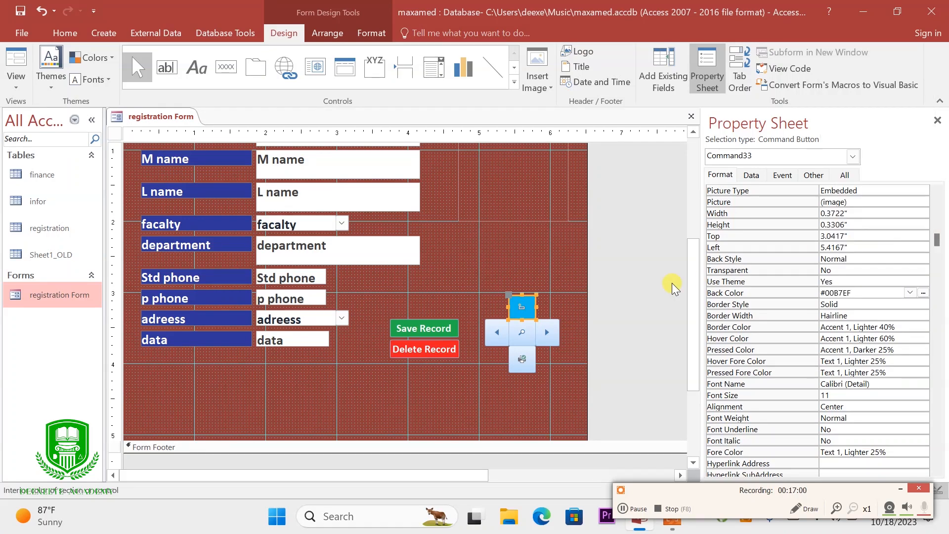
Set the print button's Back Color to the same light blue, #00B7EF
click(515, 363)
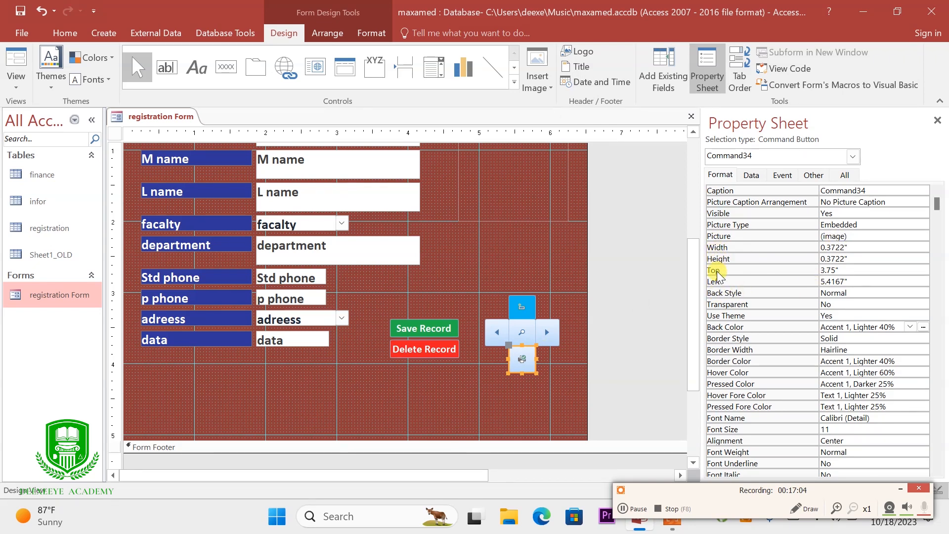
click(724, 329)
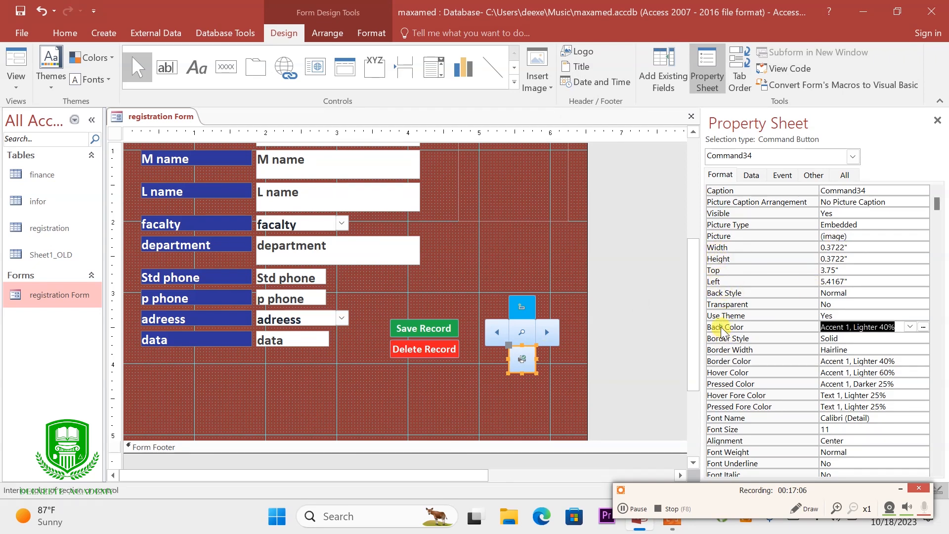
click(923, 328)
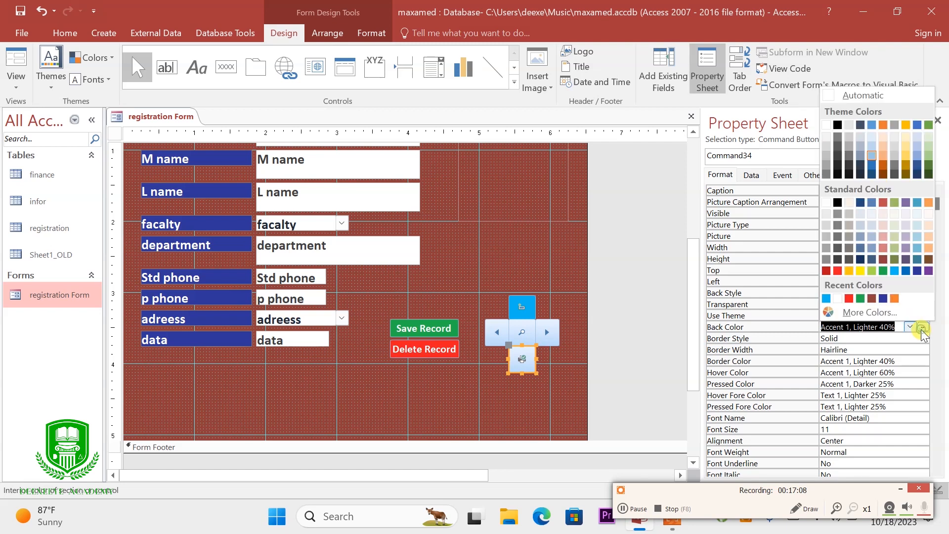
click(827, 300)
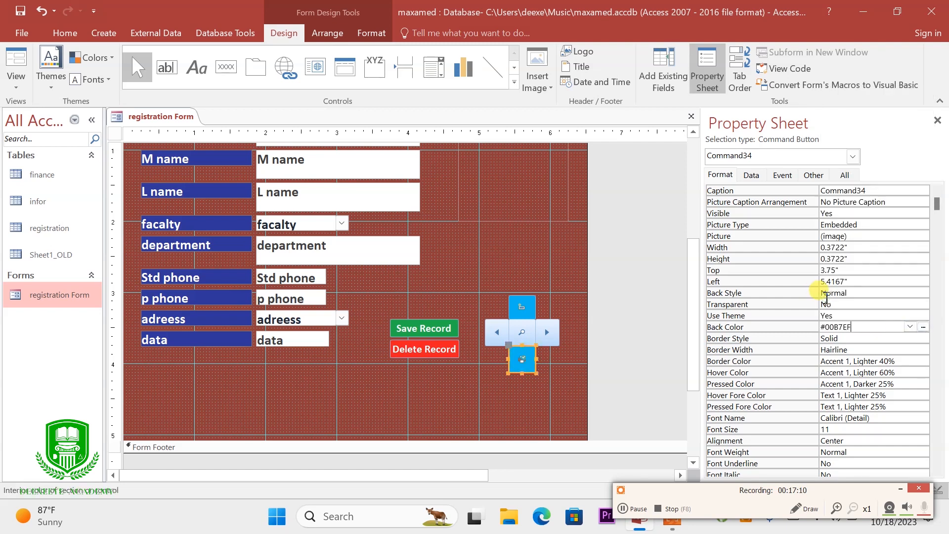
Set the next-record button's Back Color to dark blue #2F3699
click(549, 334)
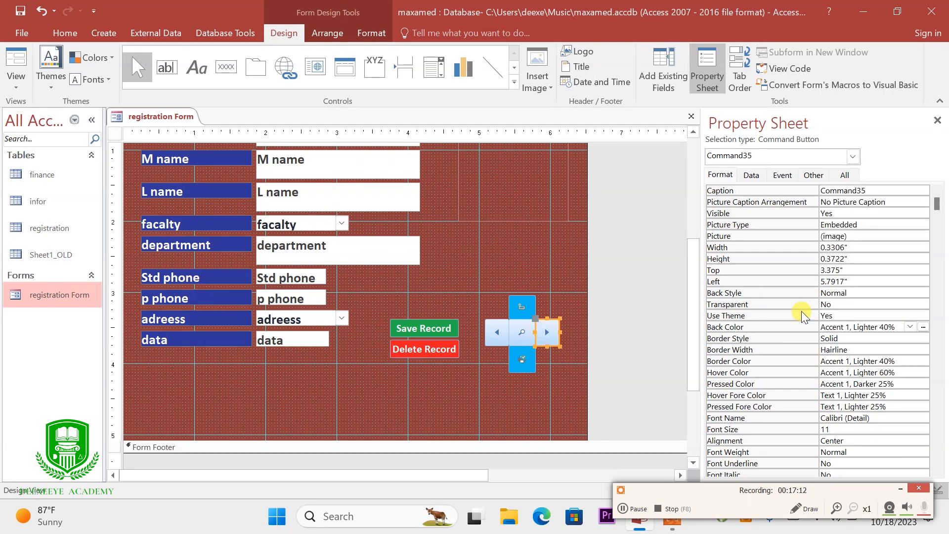
click(923, 327)
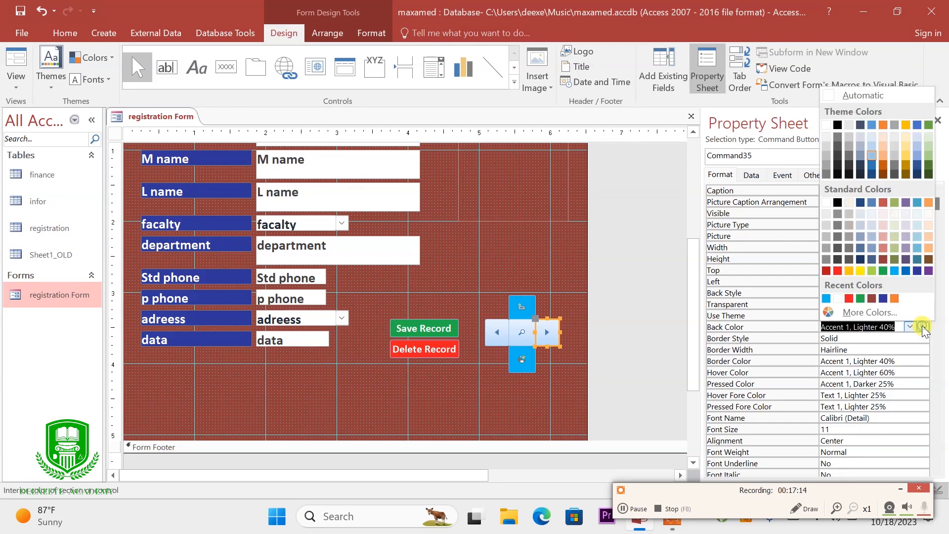
click(917, 270)
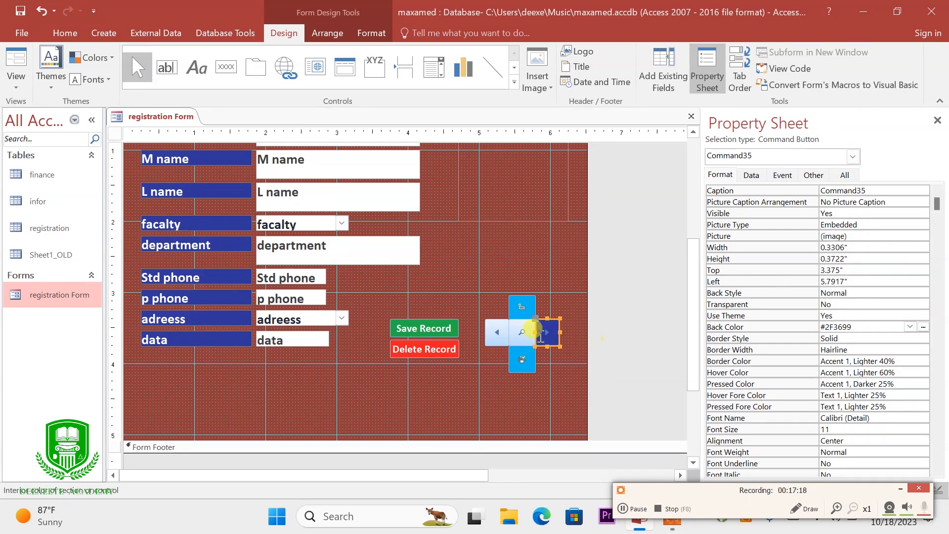
Set the previous-record button's Back Color to dark blue #2F3699
click(501, 332)
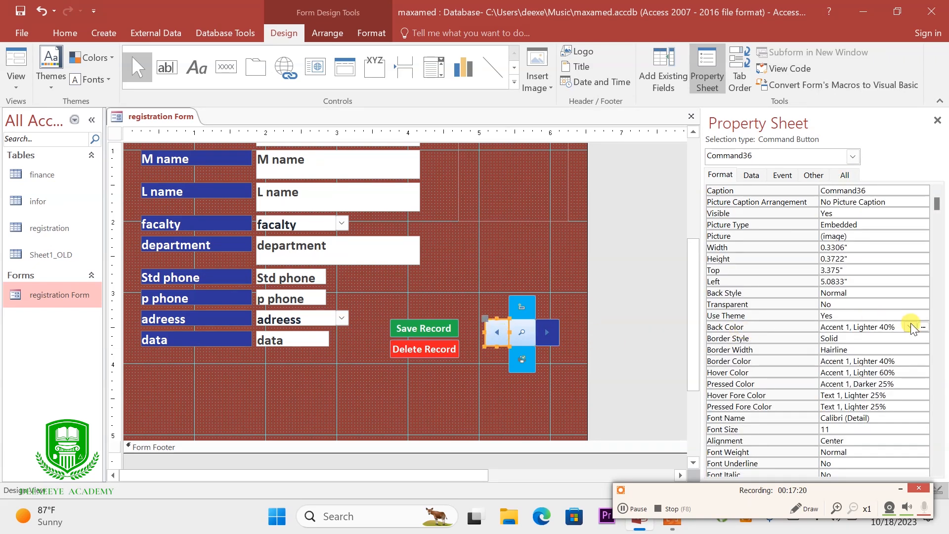
click(924, 327)
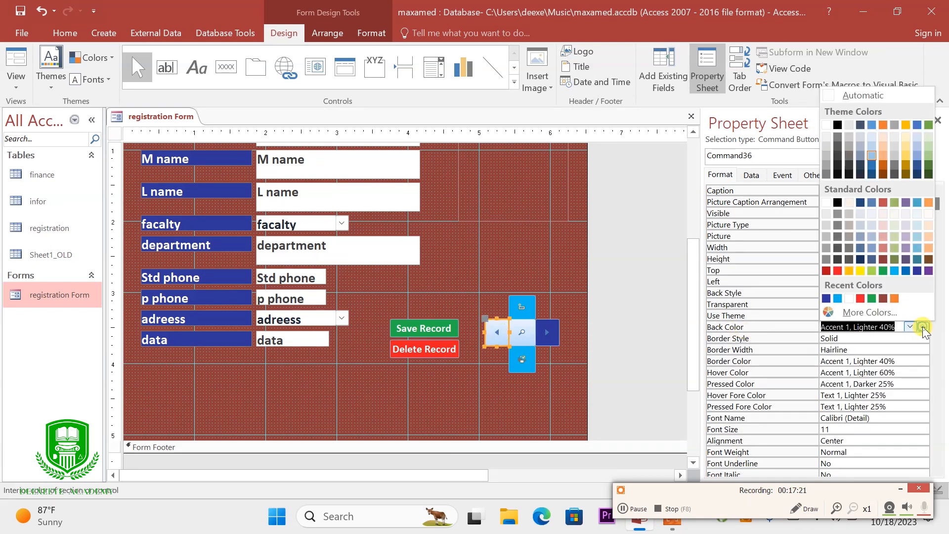
click(918, 272)
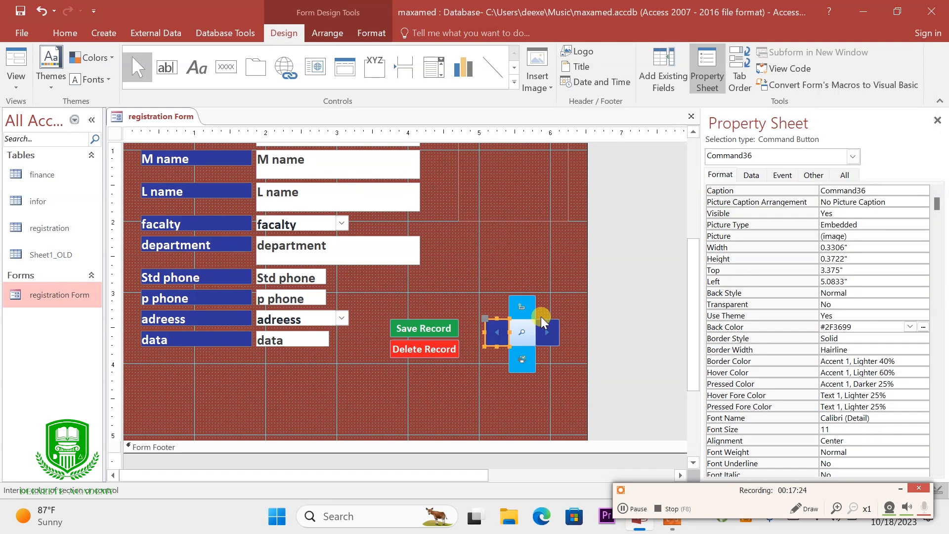
Set the Back Color of the find button at the centre of the cross to green #22B14C
click(522, 330)
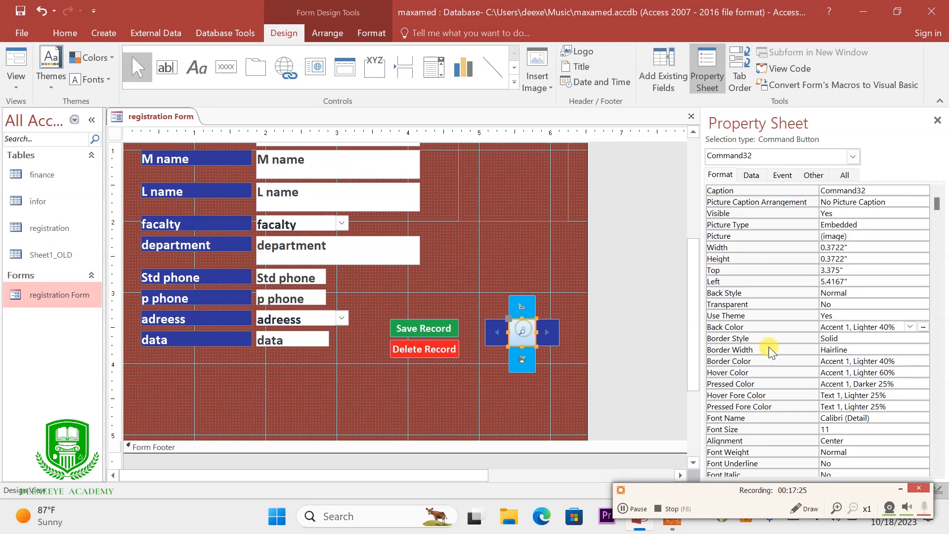
click(923, 327)
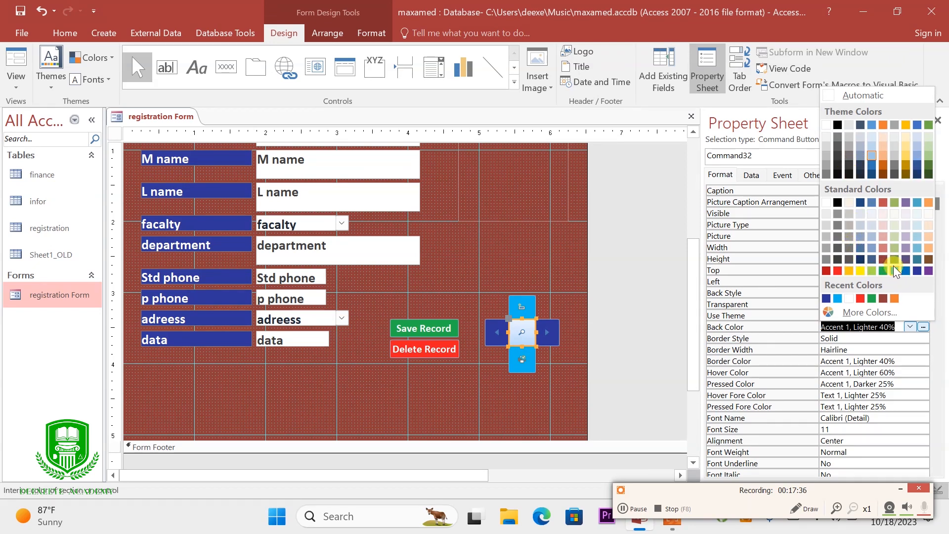
click(882, 272)
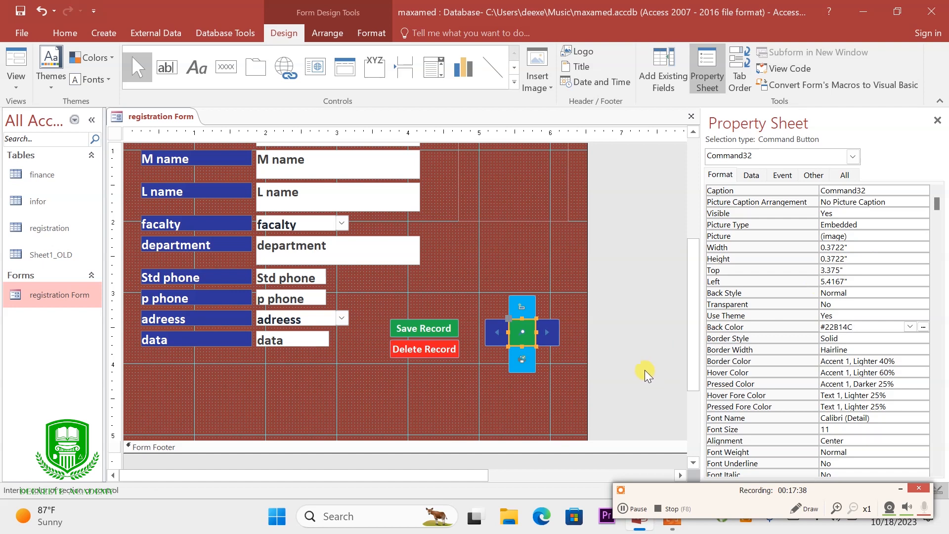
click(513, 428)
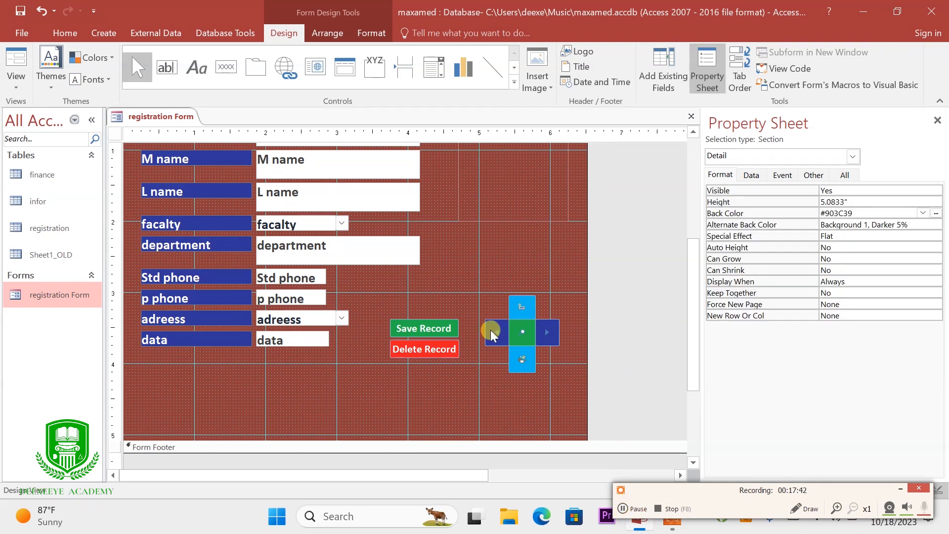
Save the registration form, show it in Form View and move its window up so the whole form fits on screen
right_click(185, 119)
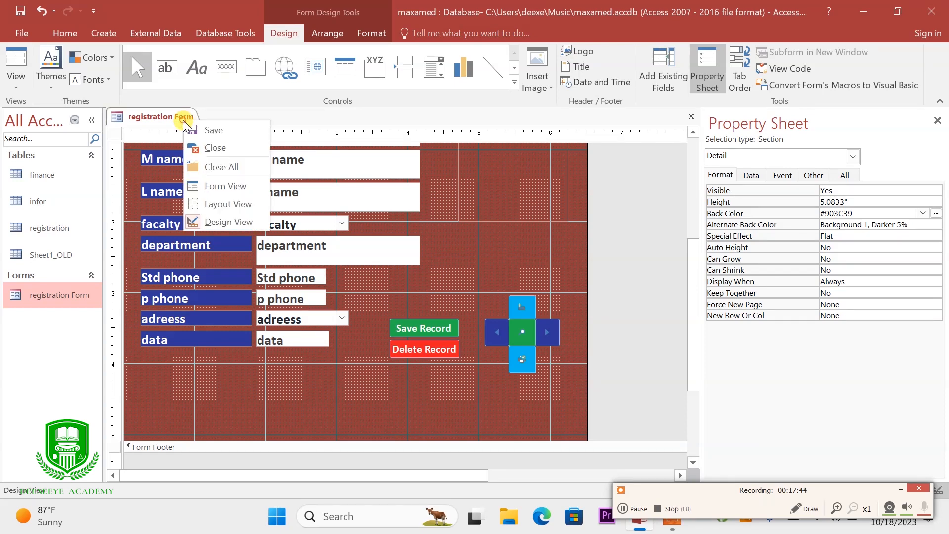
click(191, 130)
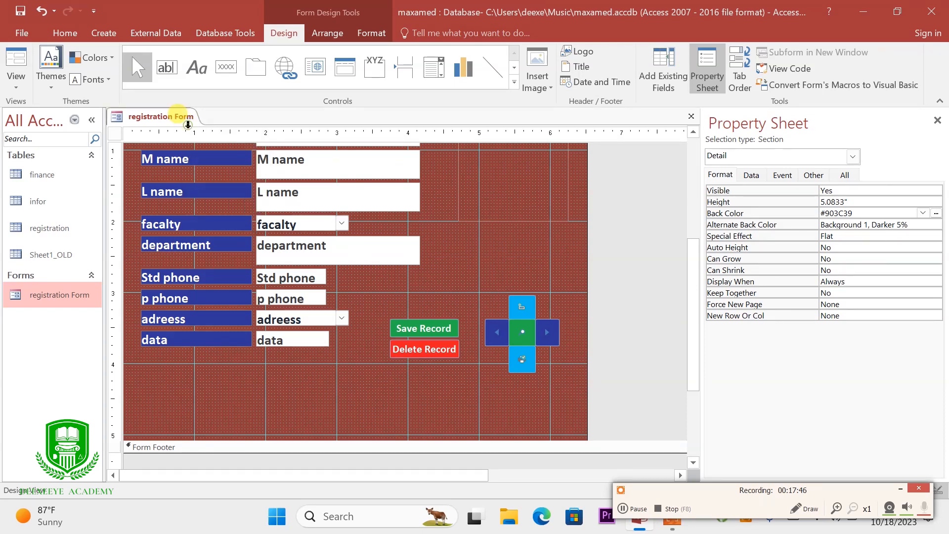
right_click(166, 123)
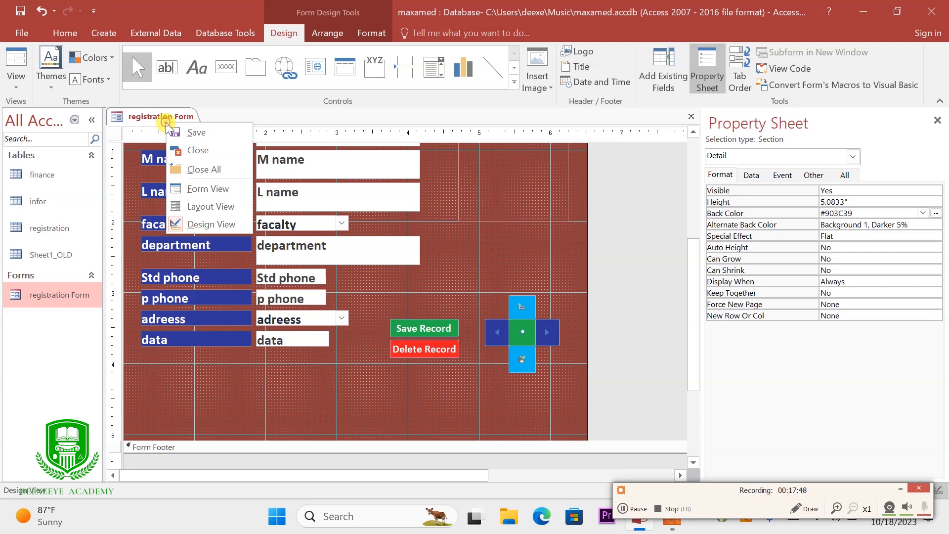
click(203, 191)
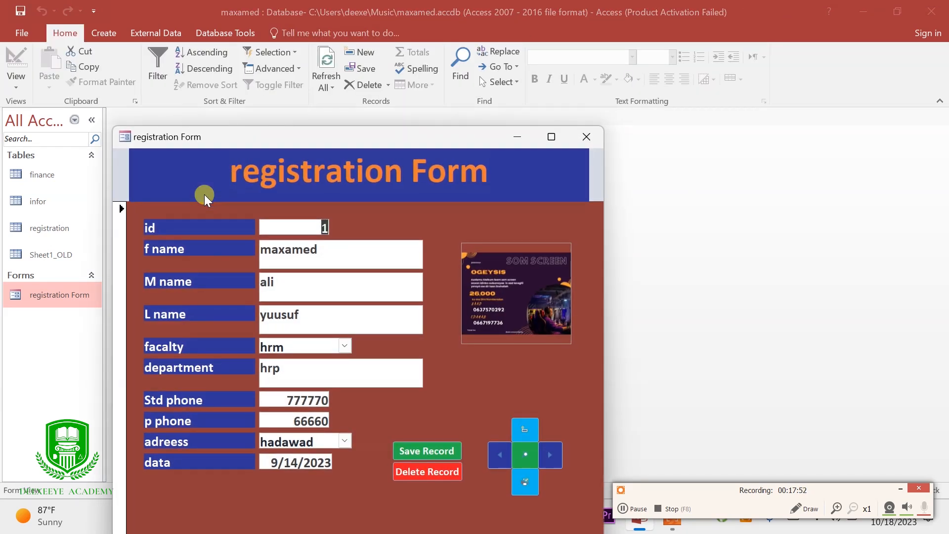
drag(284, 137, 349, 48)
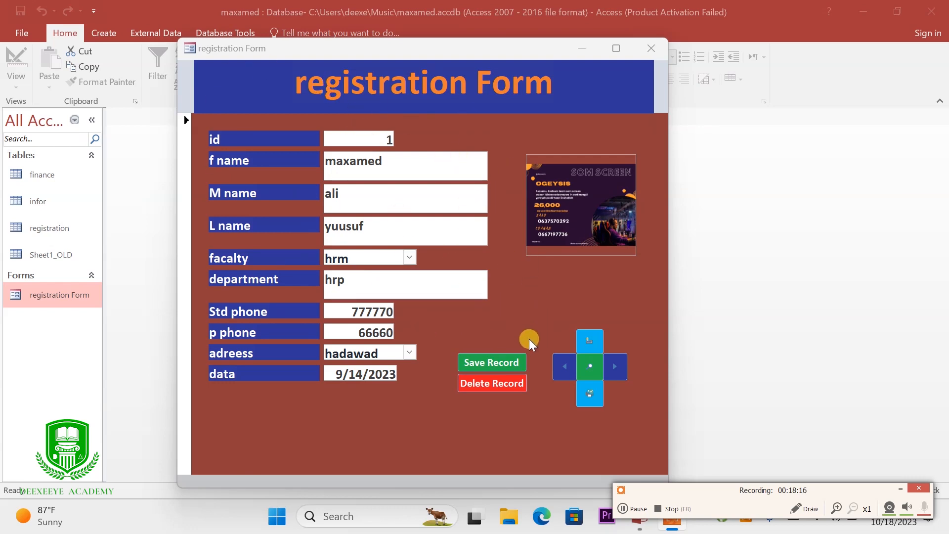
Add a new record with the form's add-record button and fill in its id and the student's first, middle and last names
click(587, 340)
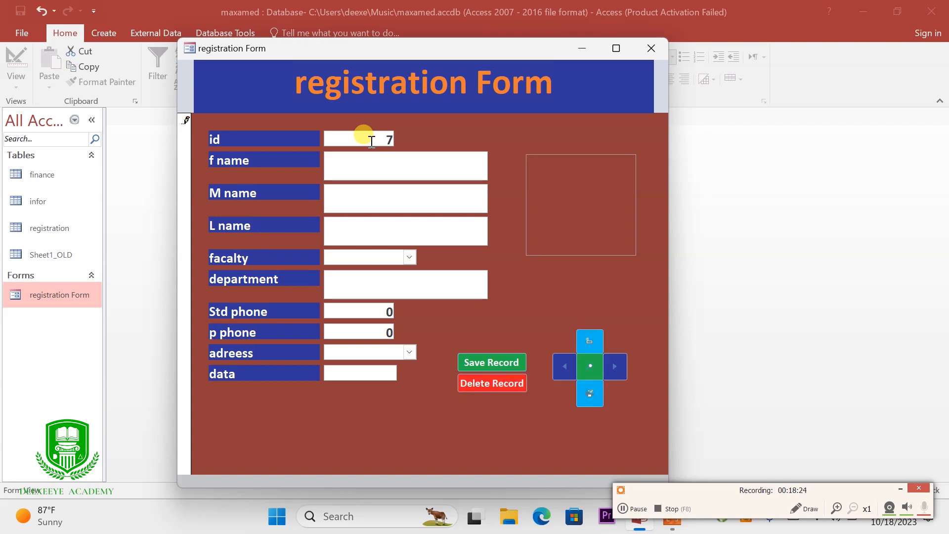
key(Tab)
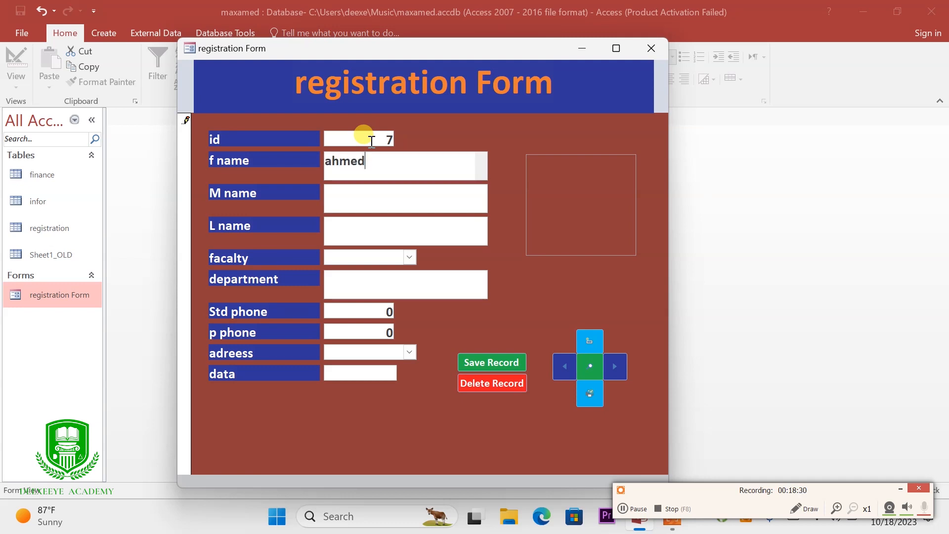
key(Tab)
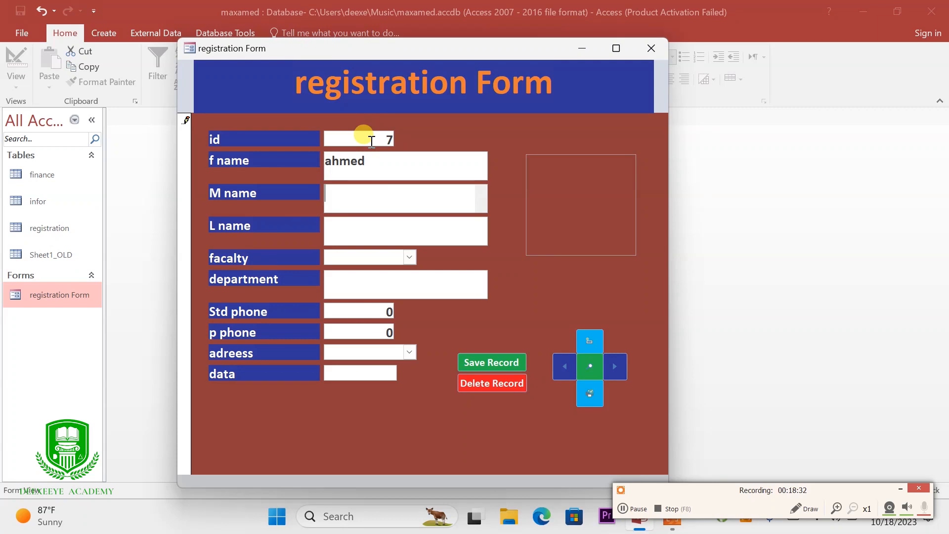
key(Tab)
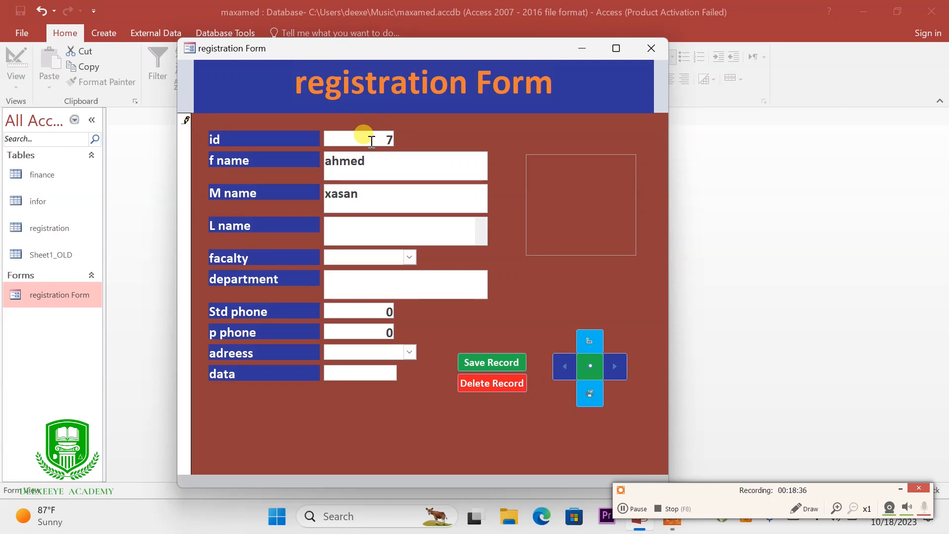
key(Tab)
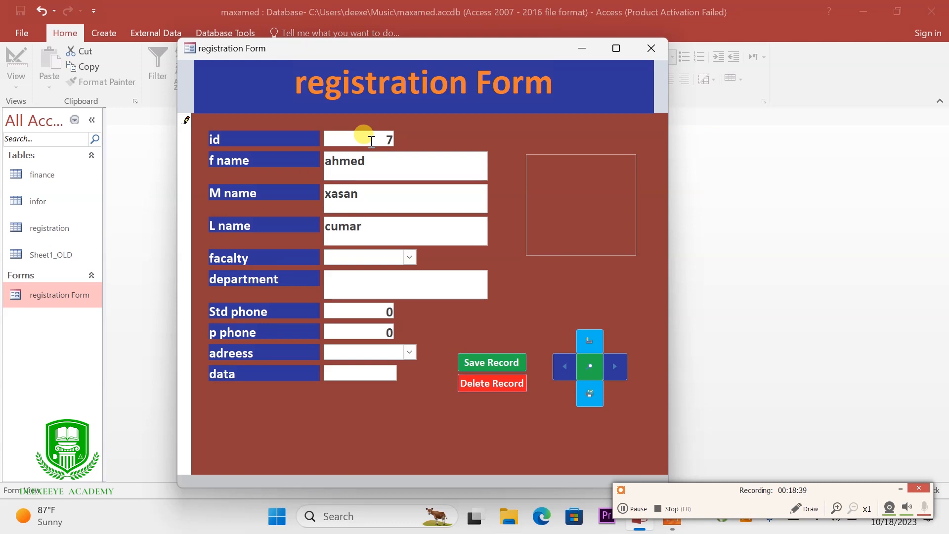
Choose shareeca as the new record's facalty and enter intermeide as the department
click(407, 258)
click(360, 296)
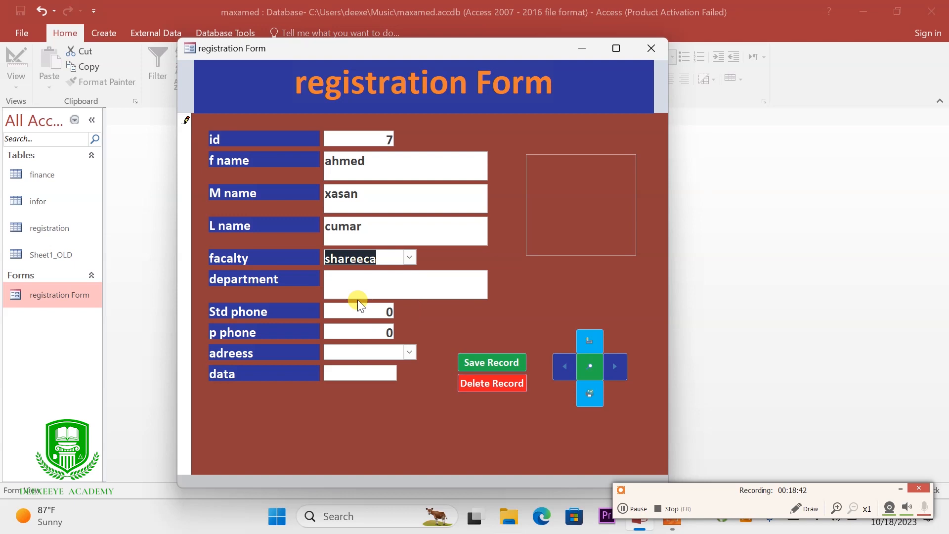
click(364, 276)
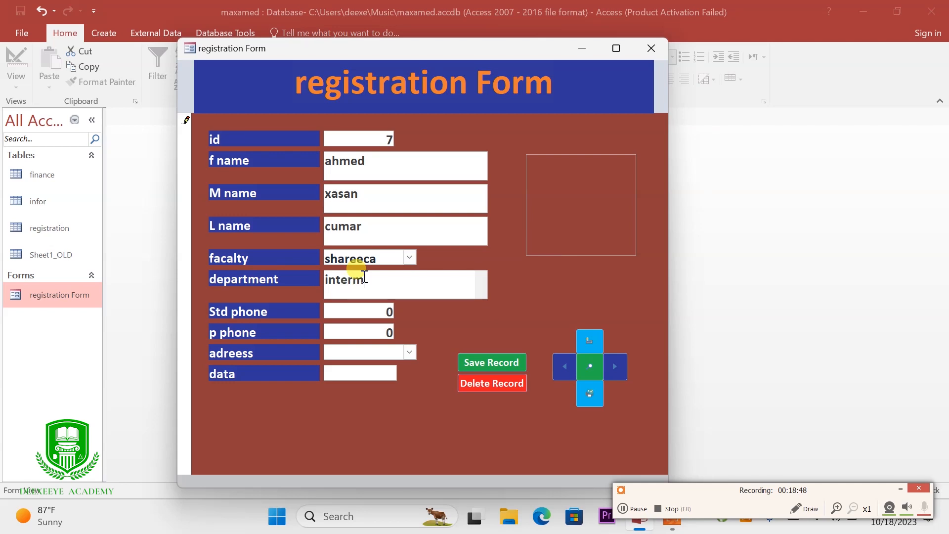
text(intermeide)
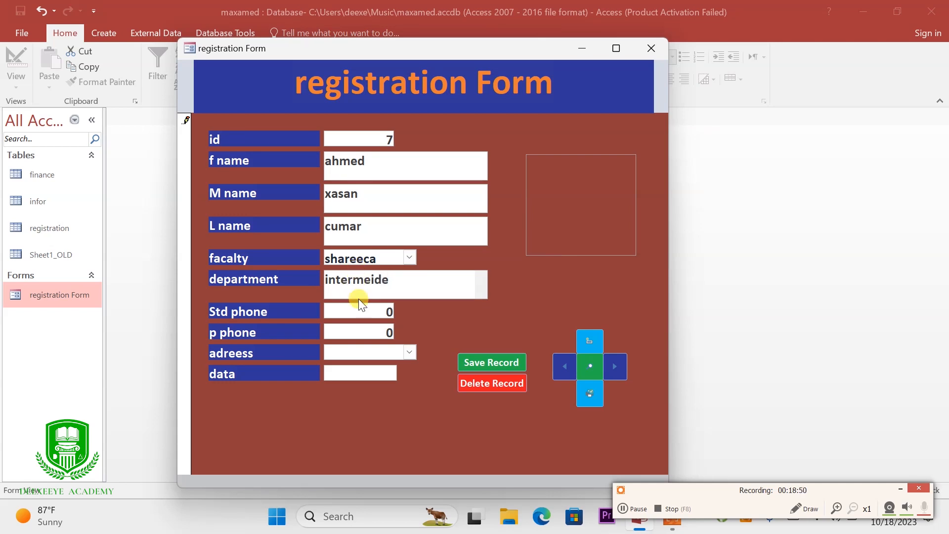
Fill in the Std phone and p phone fields of the new record with the two phone numbers
click(349, 311)
text(57575667)
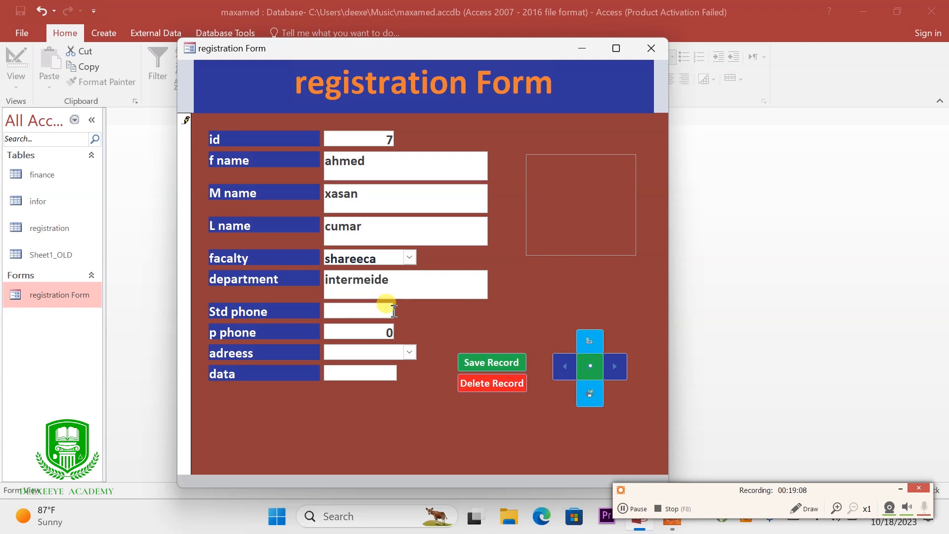
text(6967867)
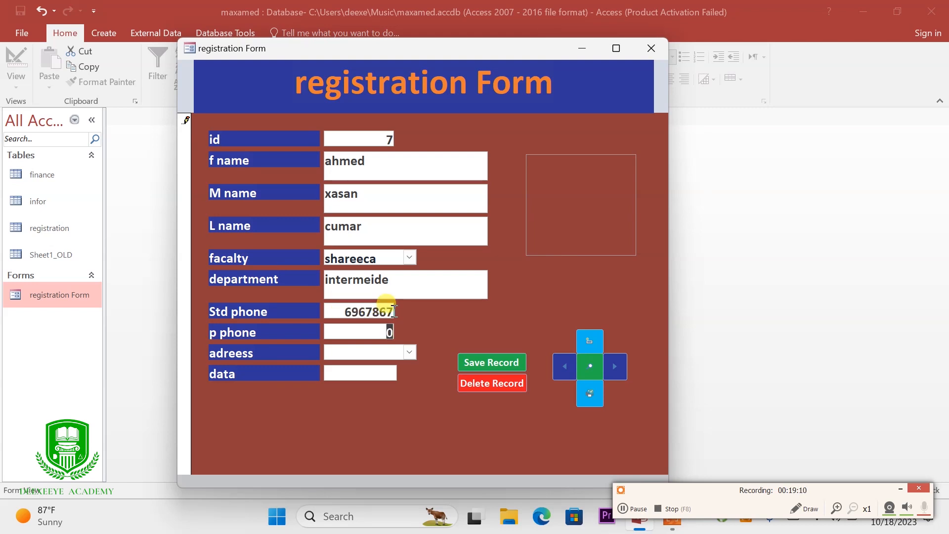
text(67575464)
Choose hodan as the new record's adreess and set the data field to 10/18/2023 from the calendar
click(410, 352)
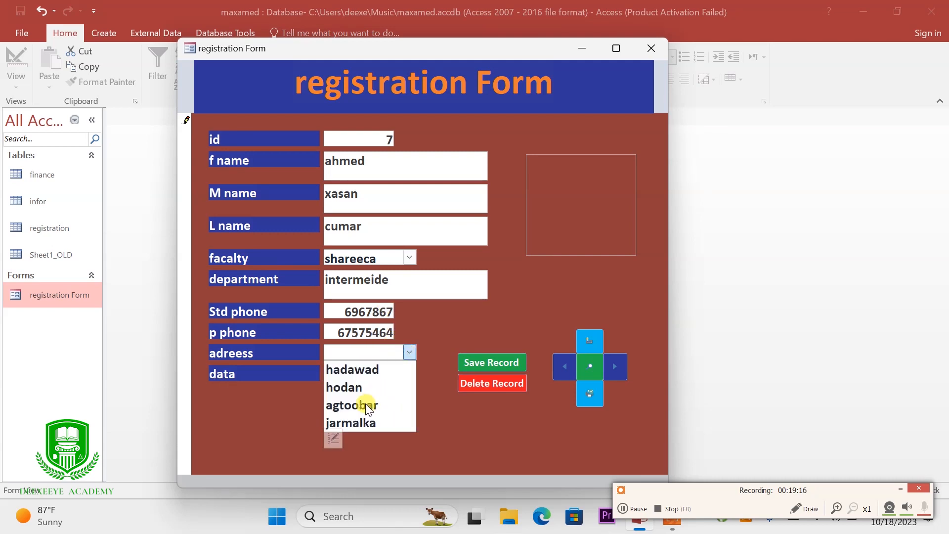
click(354, 389)
click(354, 373)
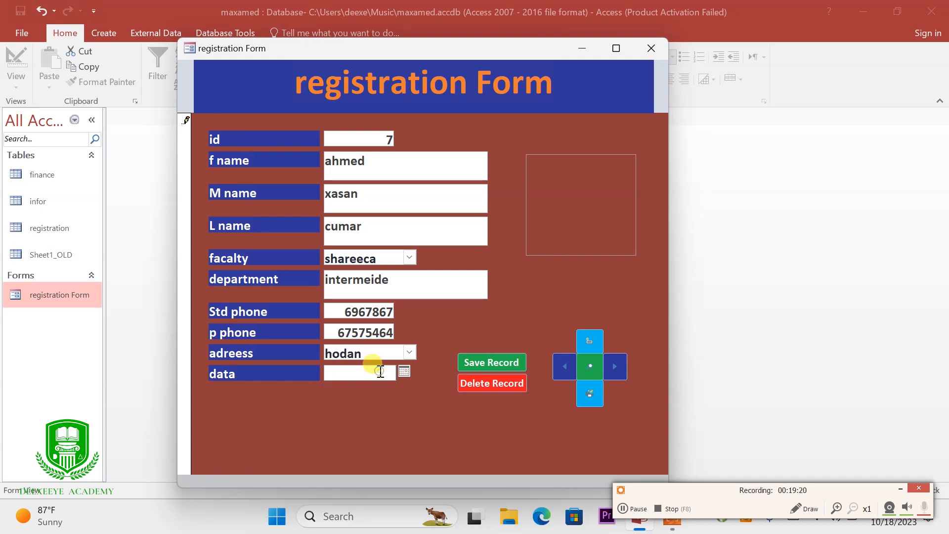
click(405, 370)
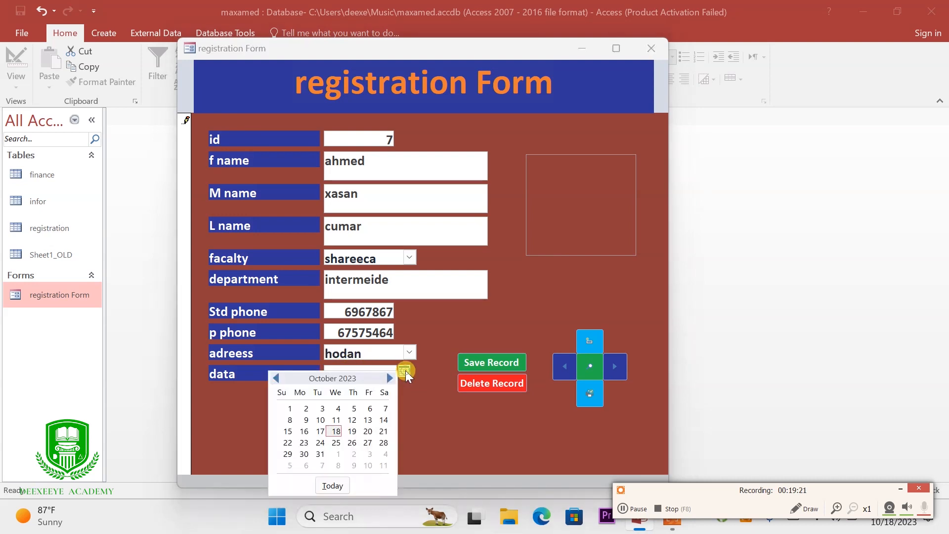
click(335, 431)
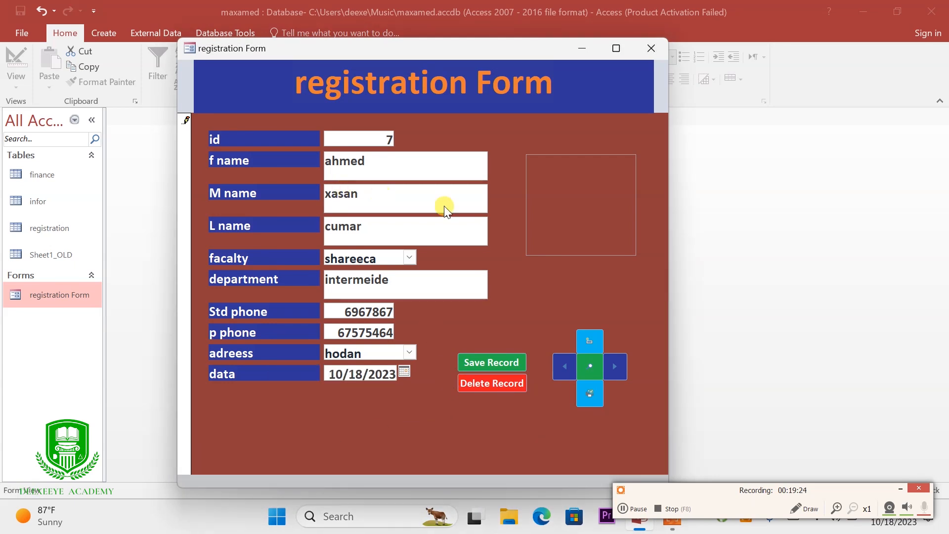
click(552, 222)
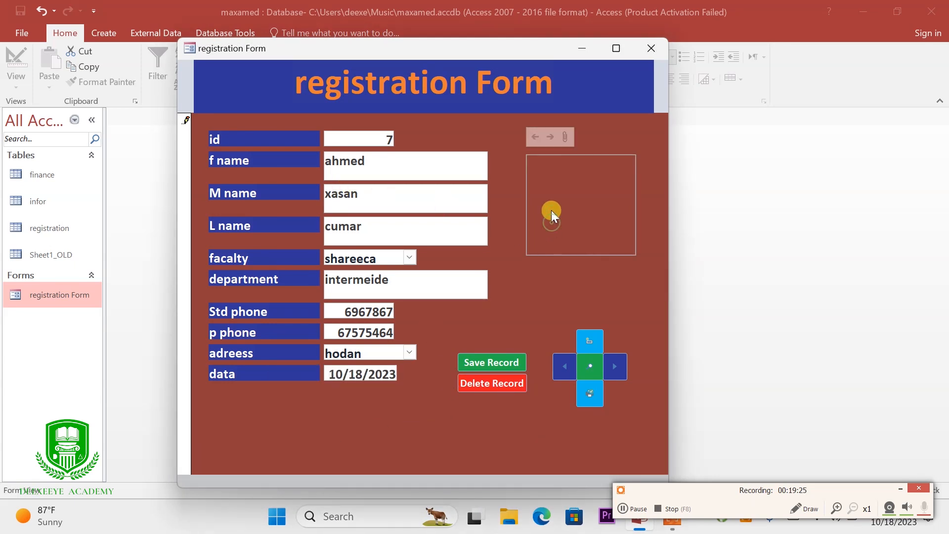
click(565, 135)
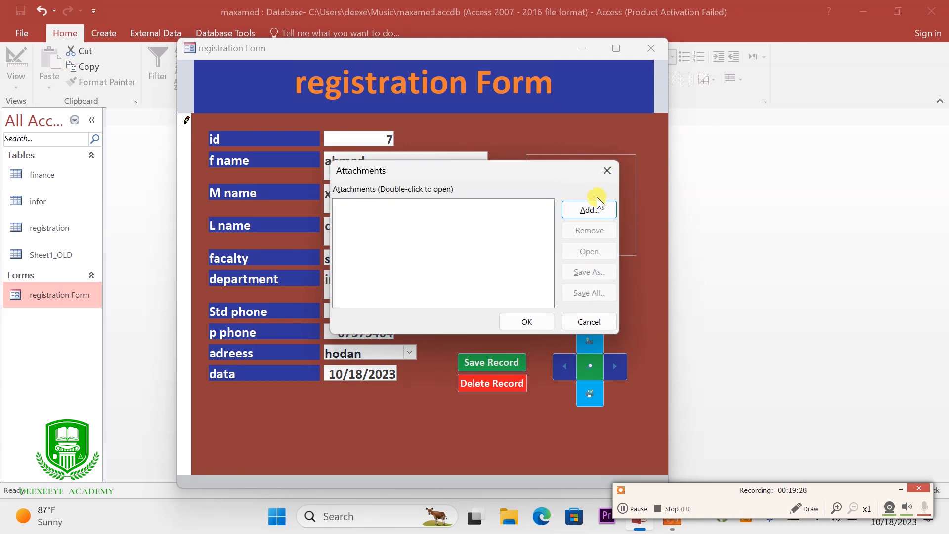
click(607, 170)
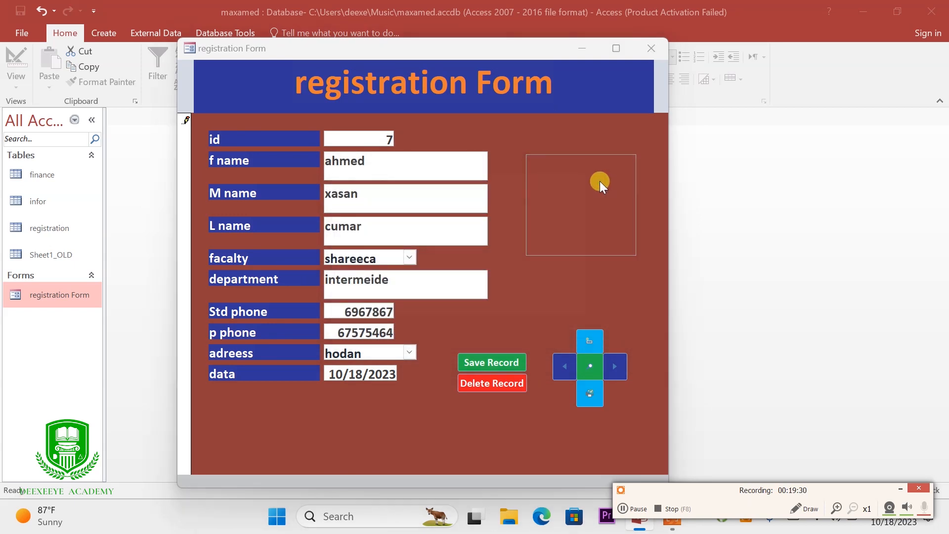
Attach the portrait photo e4c59fdbb41ccd0f87dc0be871d91d98 from the Downloads folder to the new record's picture field
double_click(598, 182)
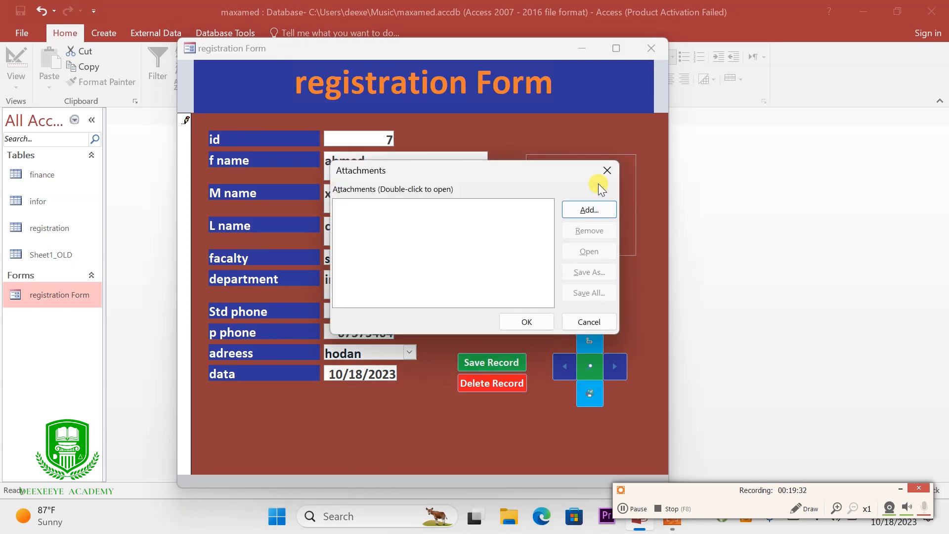
click(588, 218)
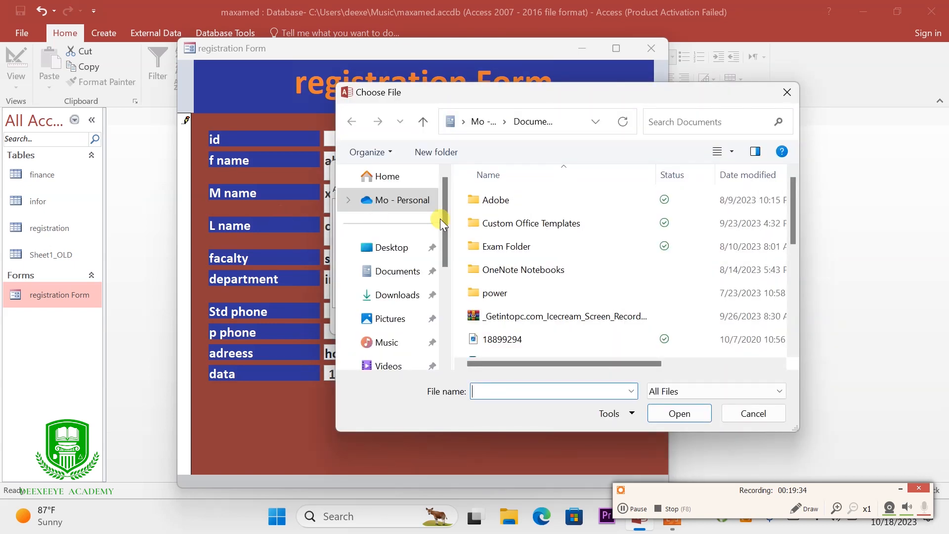
click(415, 270)
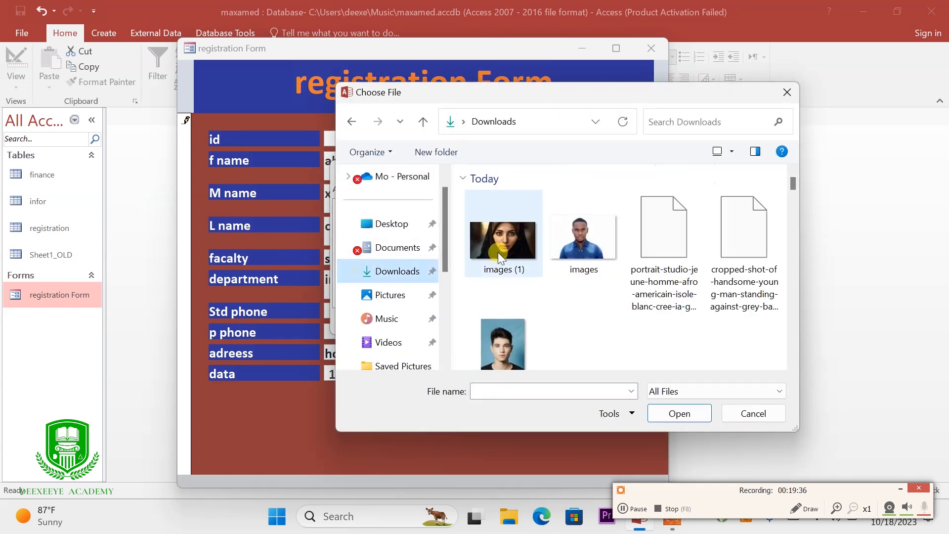
click(592, 246)
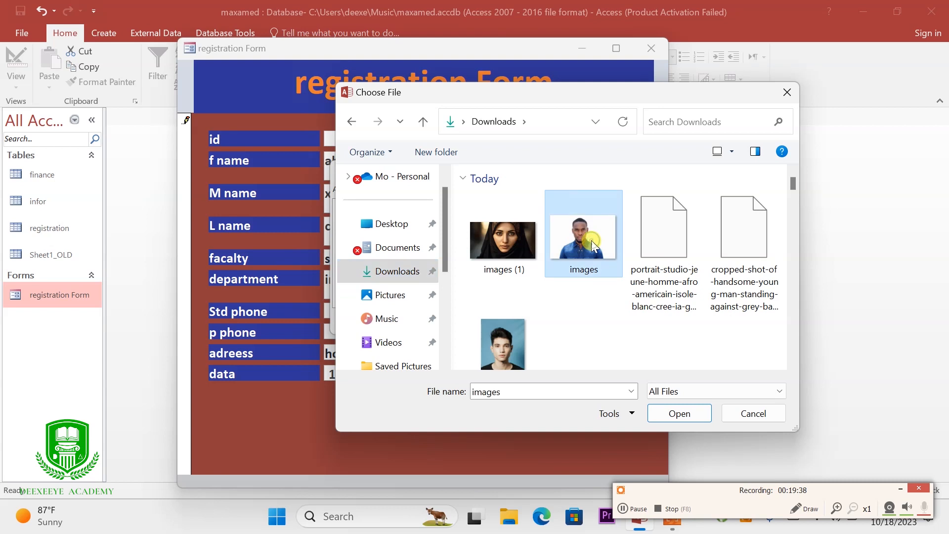
click(507, 335)
click(663, 410)
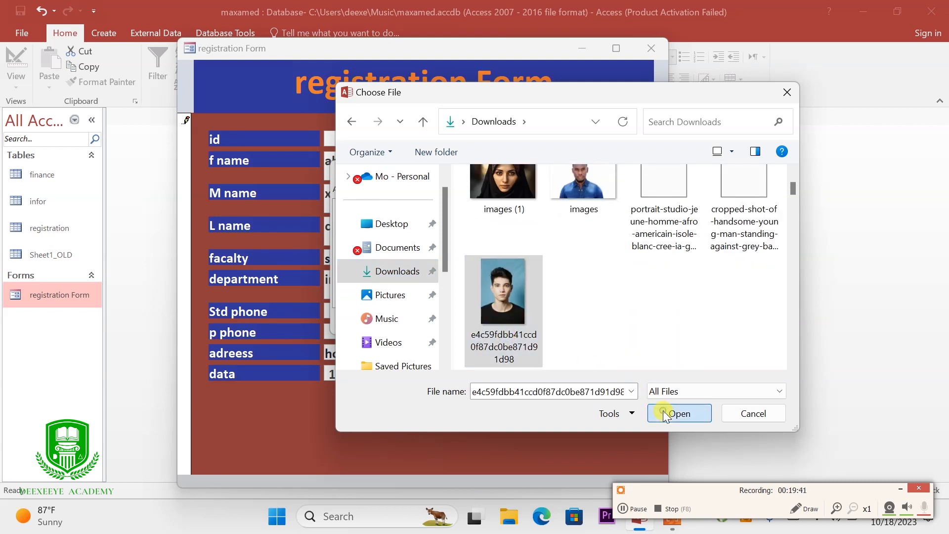
click(508, 319)
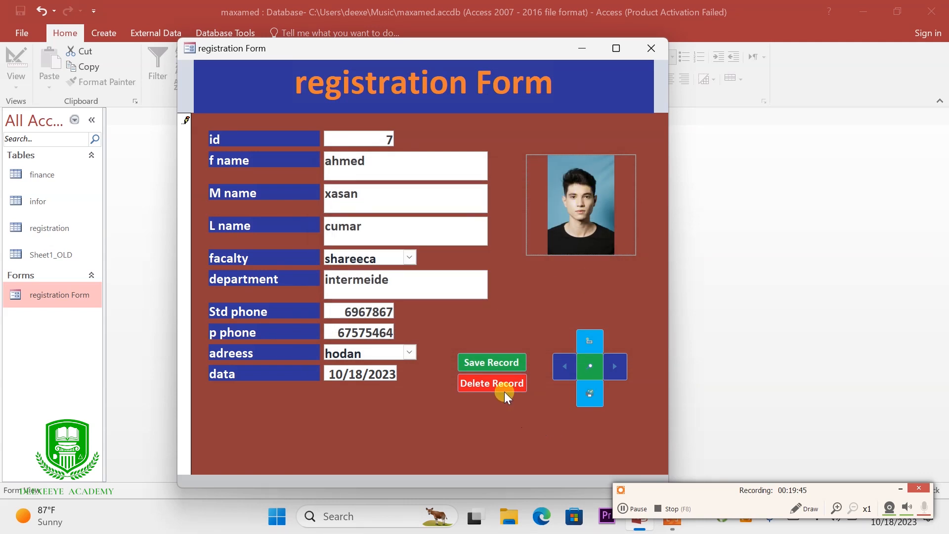
Save the new student record and test the form's forward and backward record navigation to both ends of the records
click(488, 360)
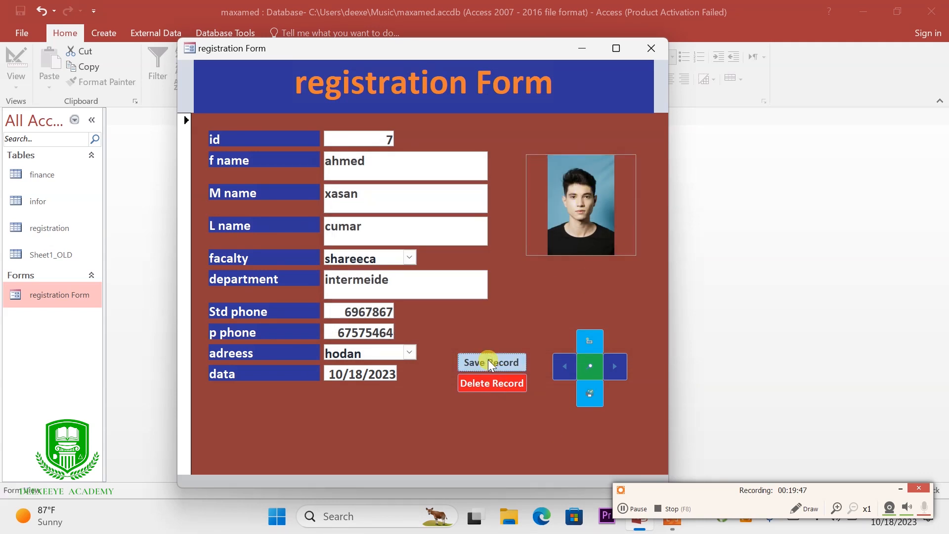
click(606, 369)
click(607, 369)
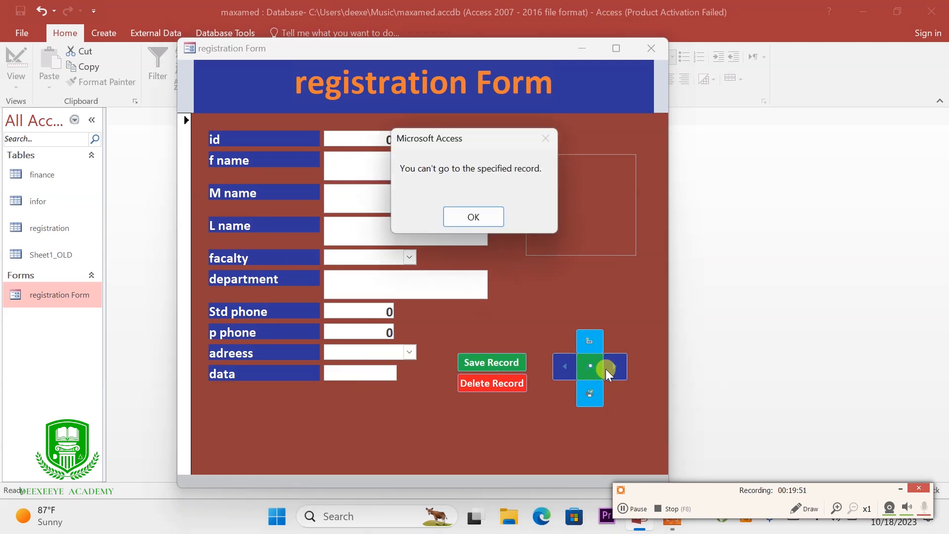
click(482, 217)
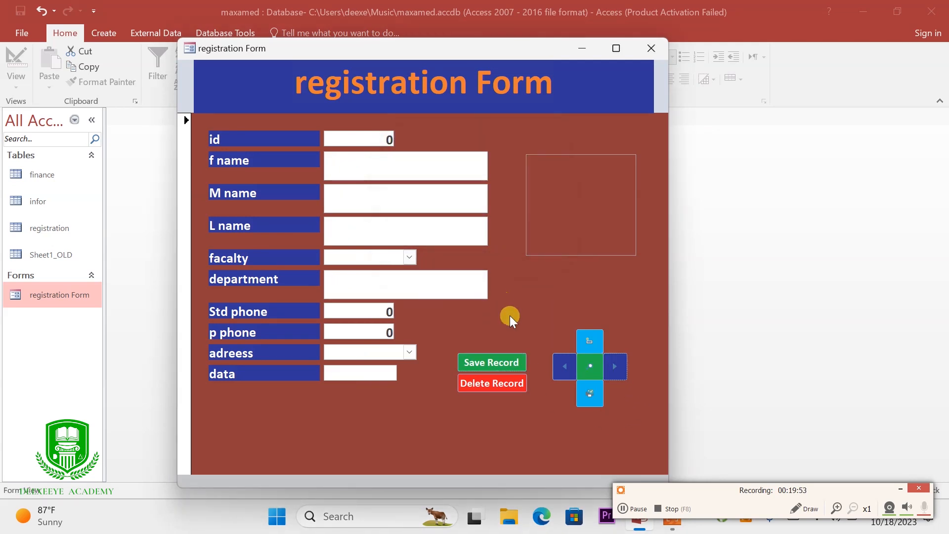
click(566, 369)
click(567, 369)
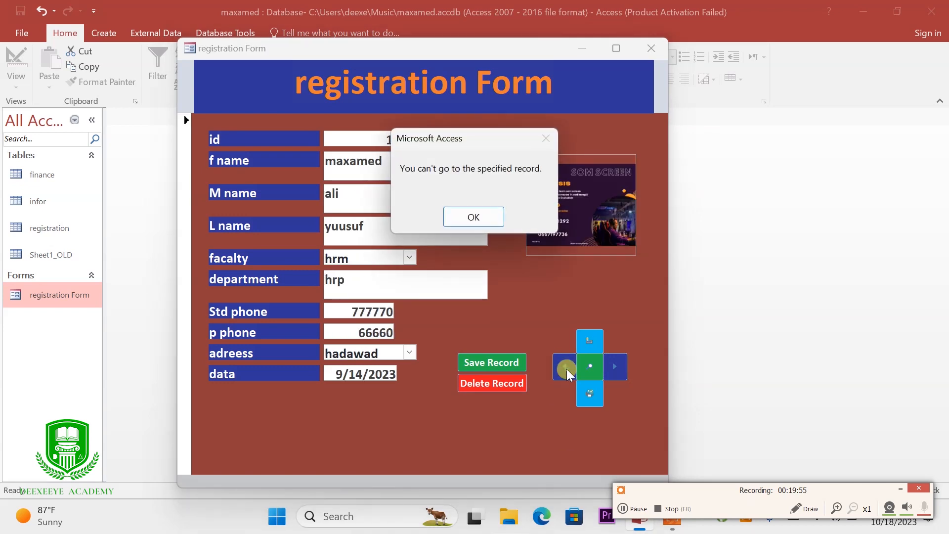
click(482, 215)
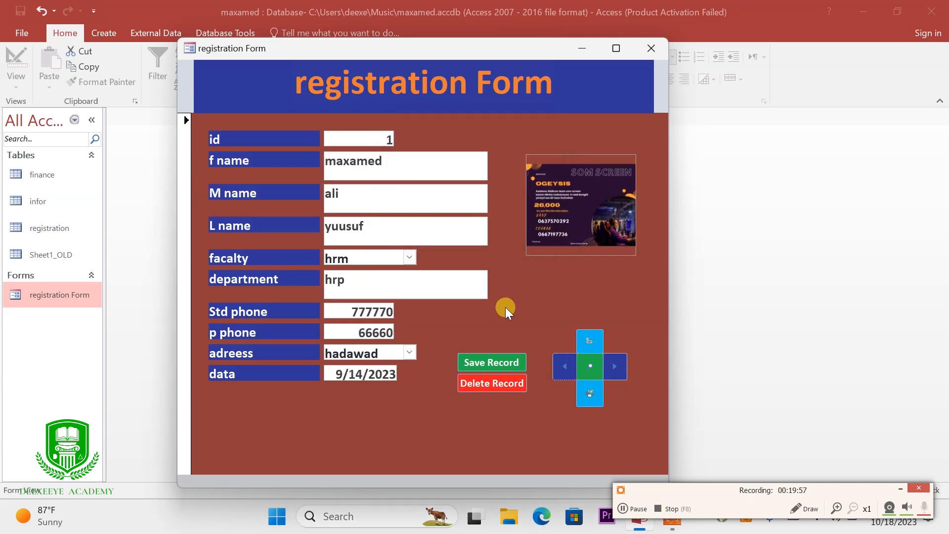
Find the record with id 7 through the form's record search and close the search dialog
click(584, 369)
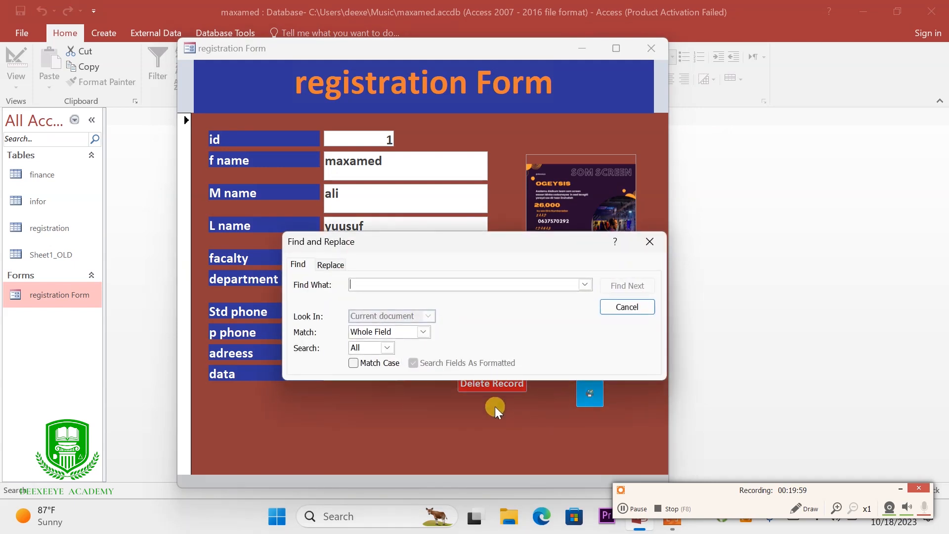
text(7)
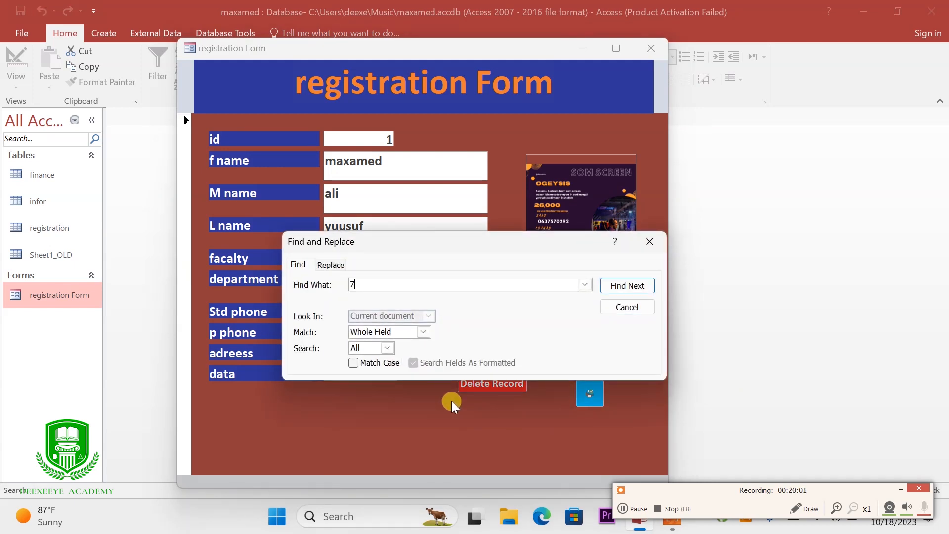
key(Return)
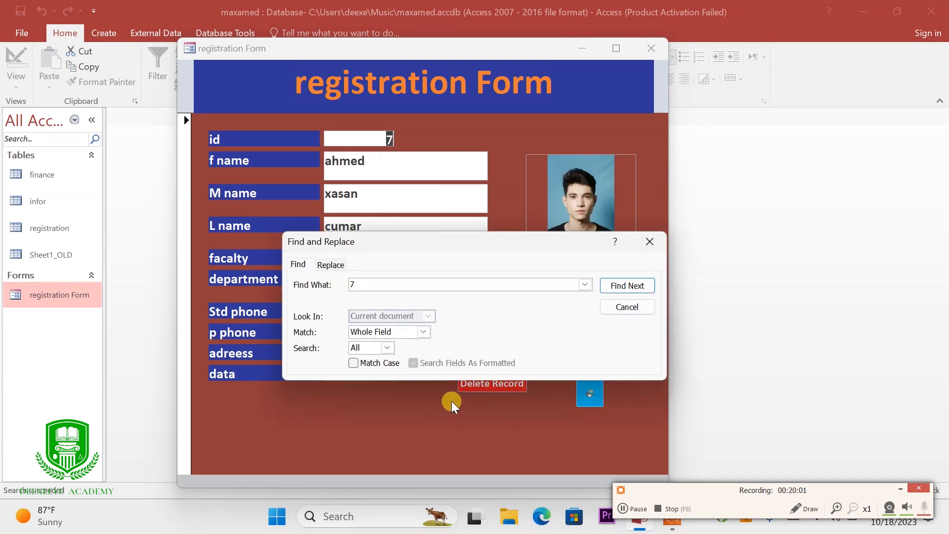
click(644, 246)
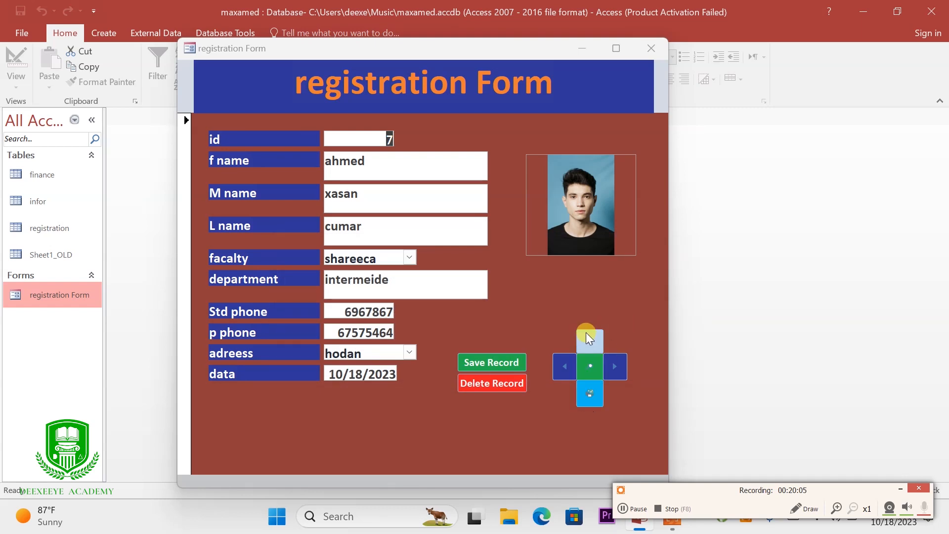
Navigate back and forth through the form's records, return to the first record with id 1, and permanently delete it
click(567, 365)
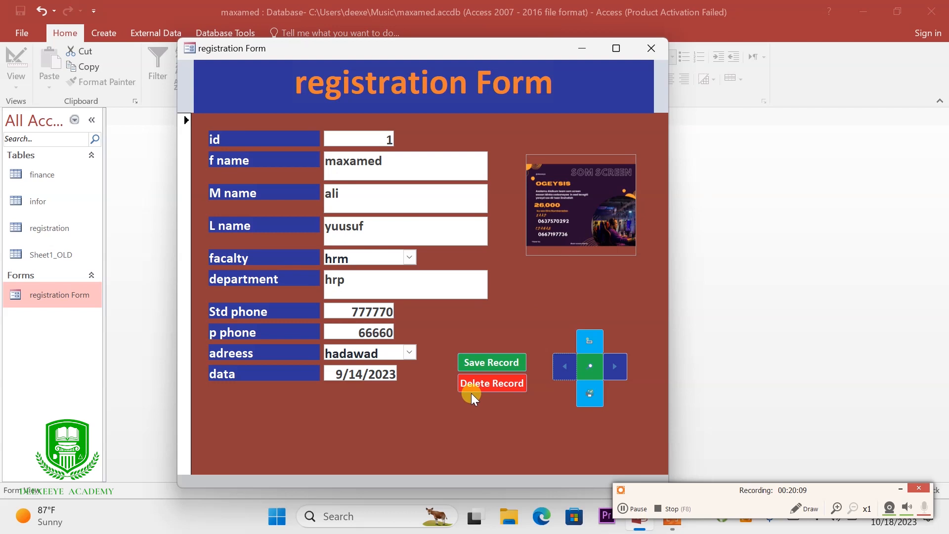
click(613, 368)
click(613, 367)
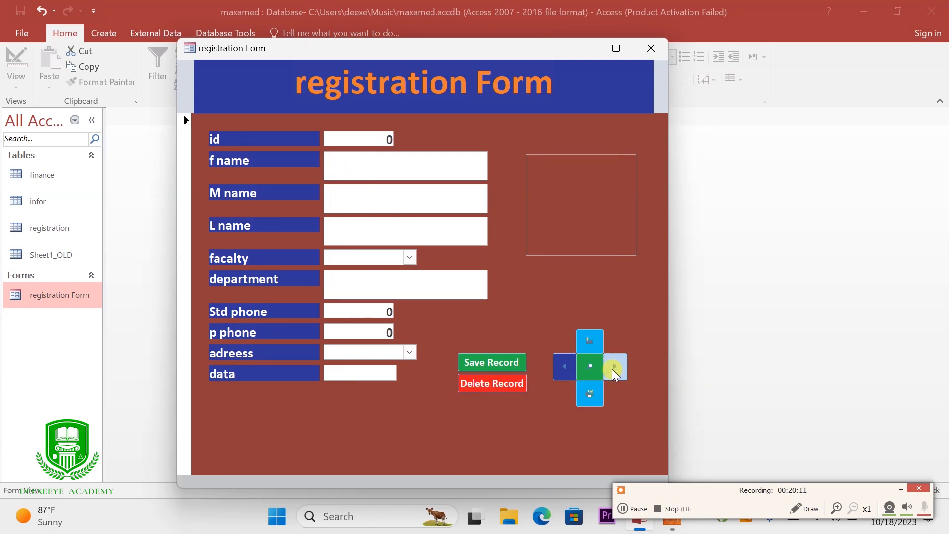
click(563, 369)
click(563, 369)
click(563, 368)
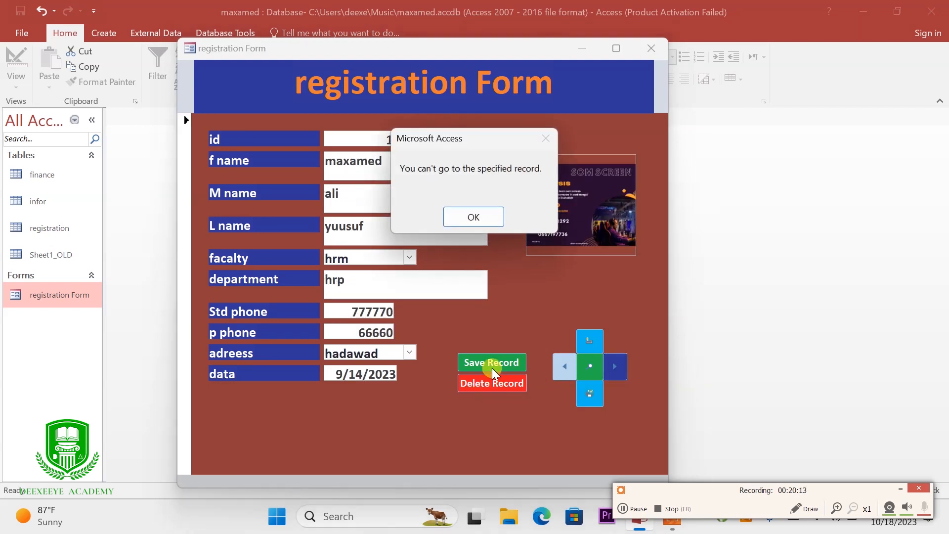
click(475, 218)
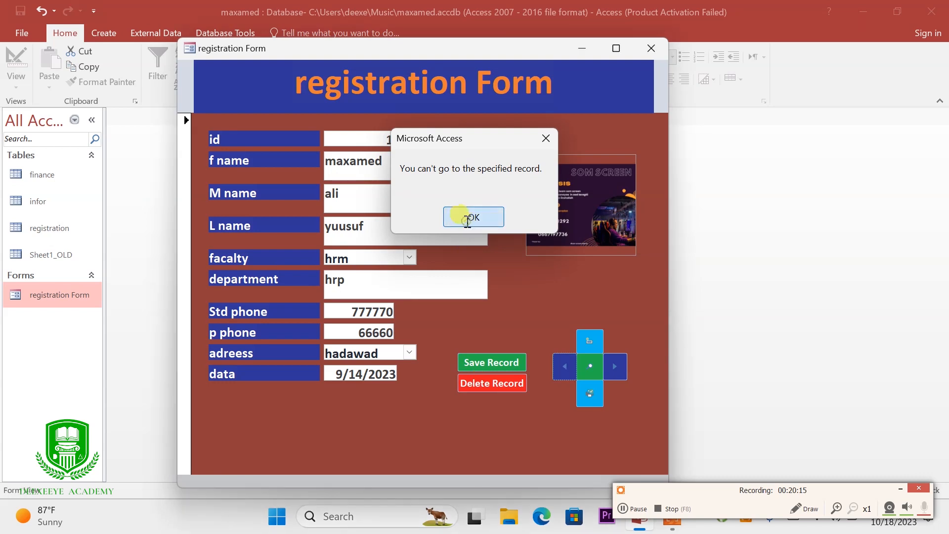
click(477, 383)
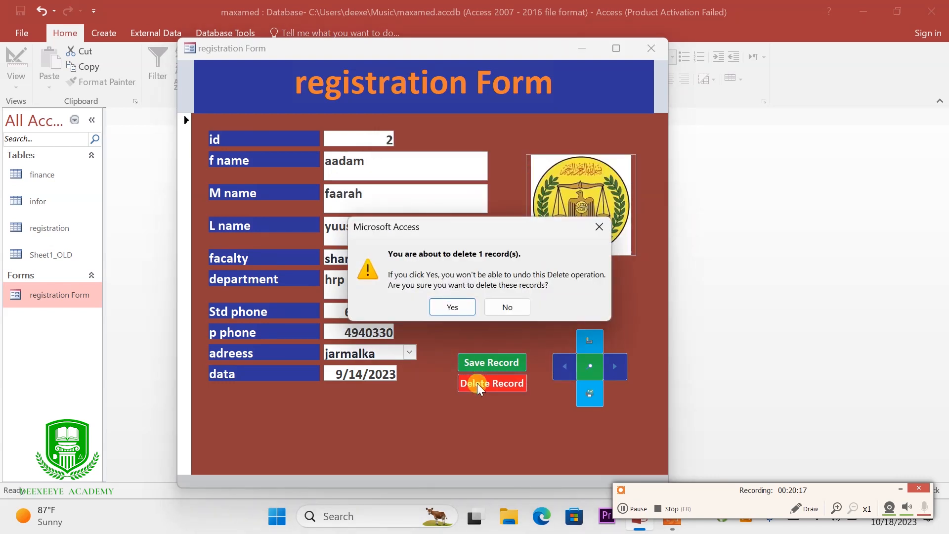
click(447, 308)
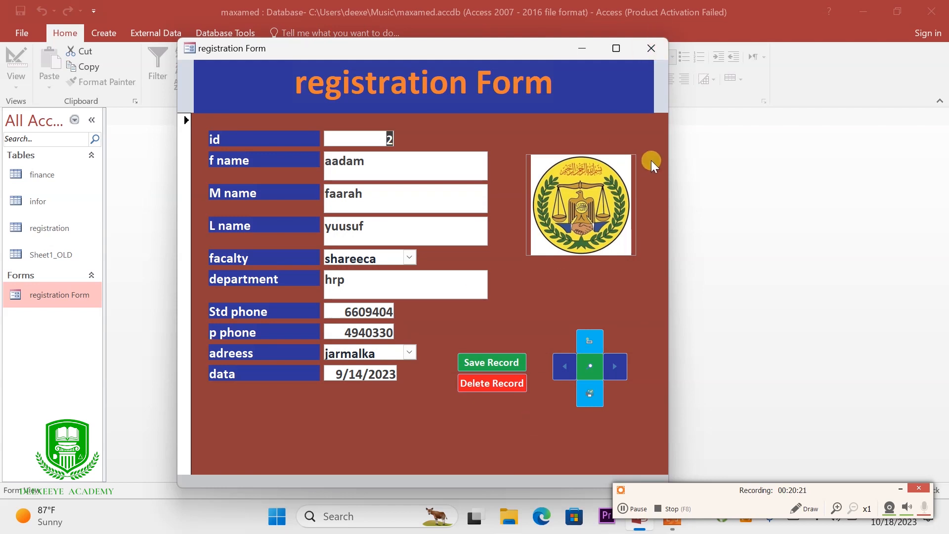
Close the registration Form and open the registration table to check its stored records
click(644, 47)
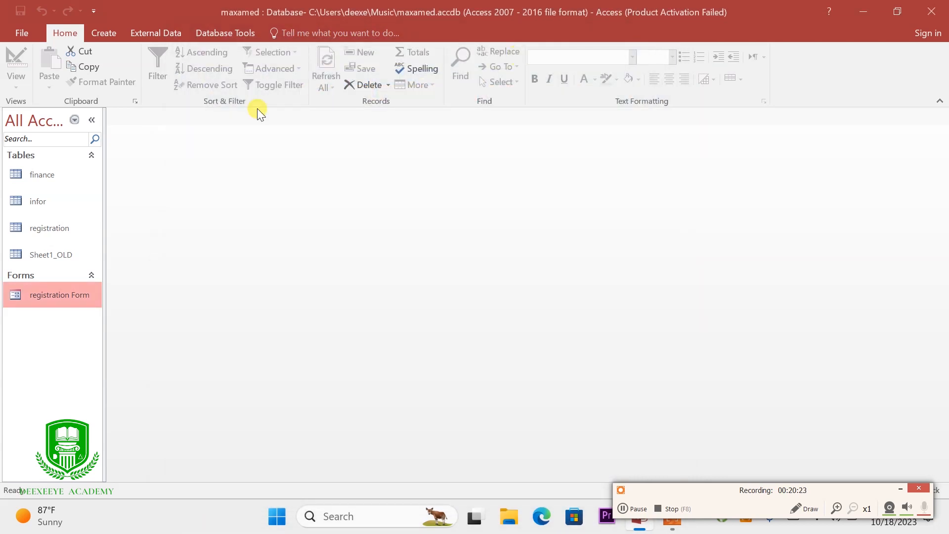
click(33, 227)
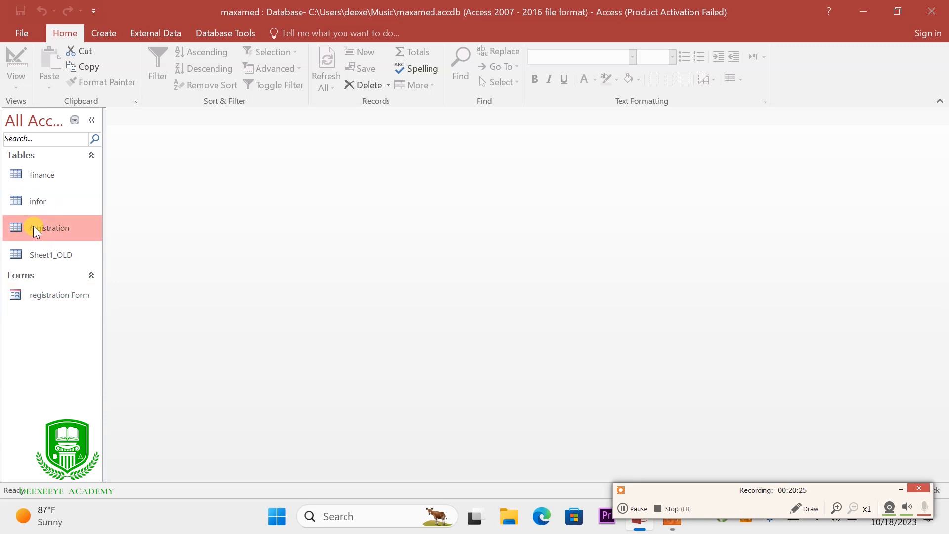
double_click(33, 227)
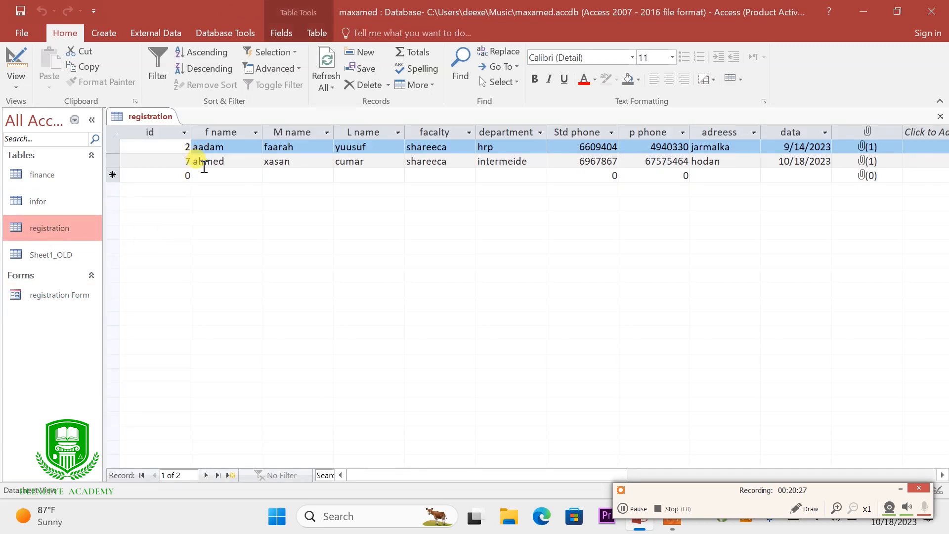